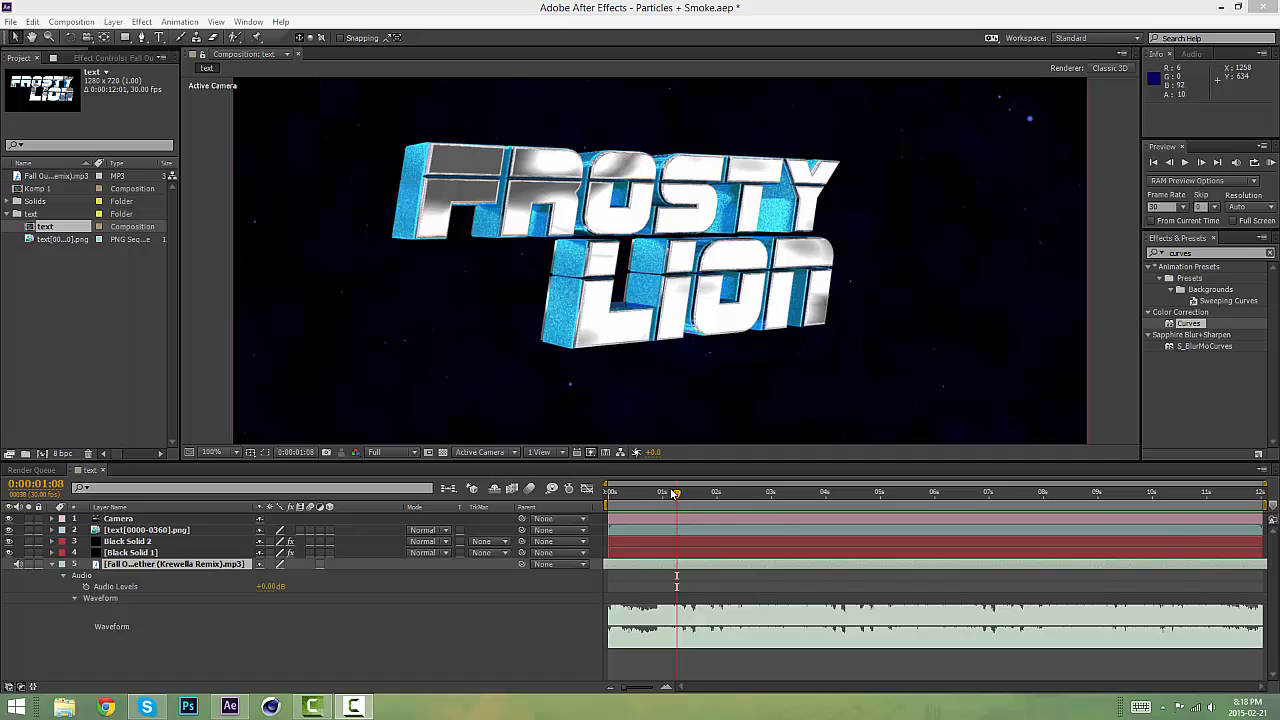
Scrub through the text composition and play a RAM preview to review the logo animation with its music.
drag(675, 493, 1178, 443)
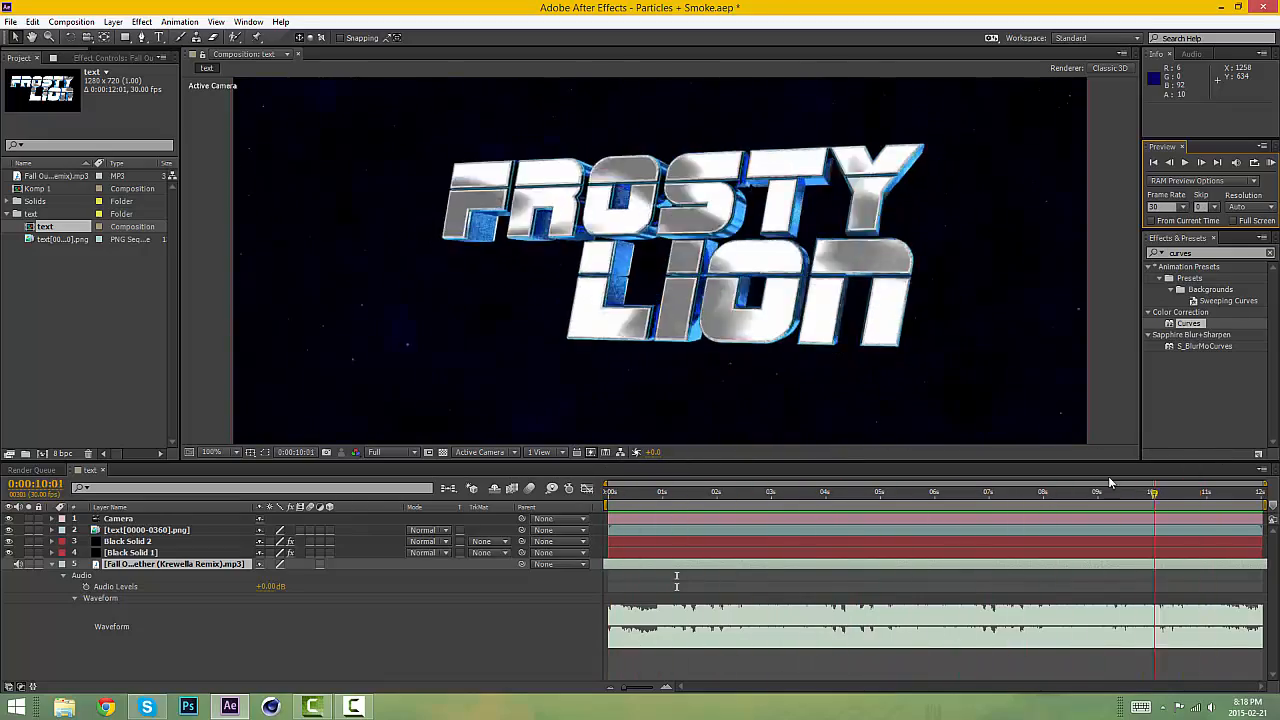
drag(1109, 483, 656, 474)
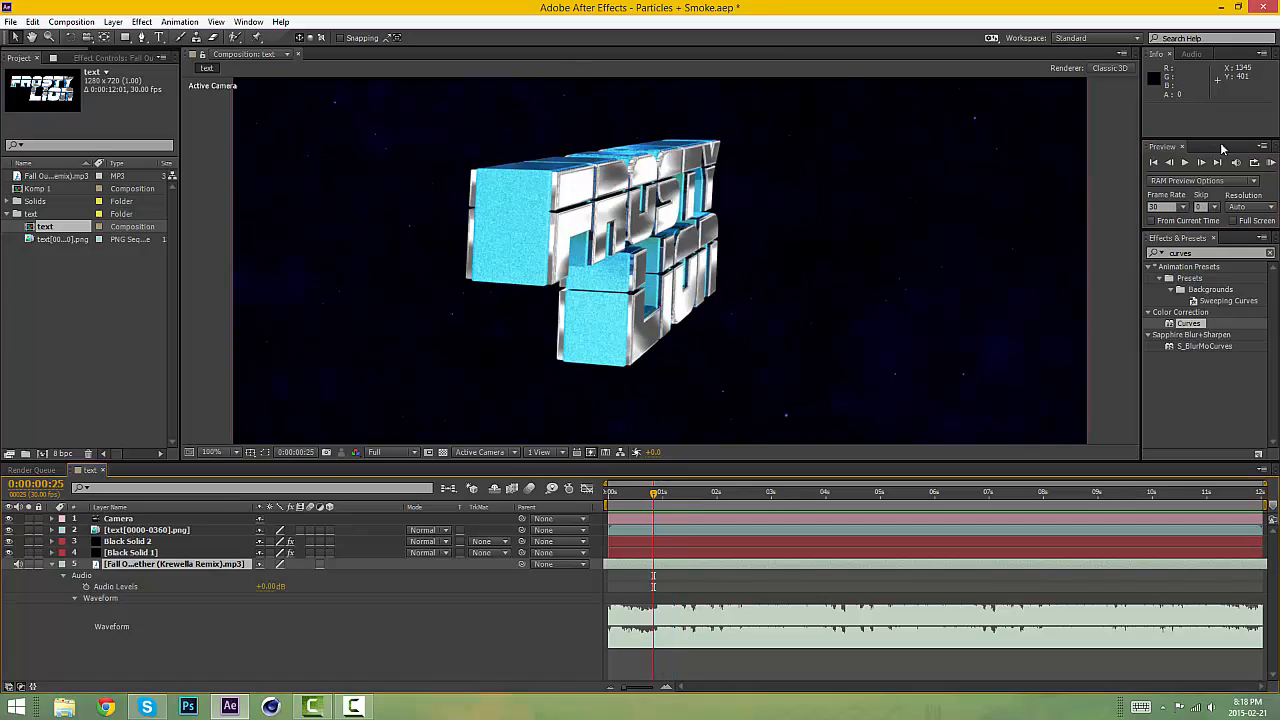
click(1270, 165)
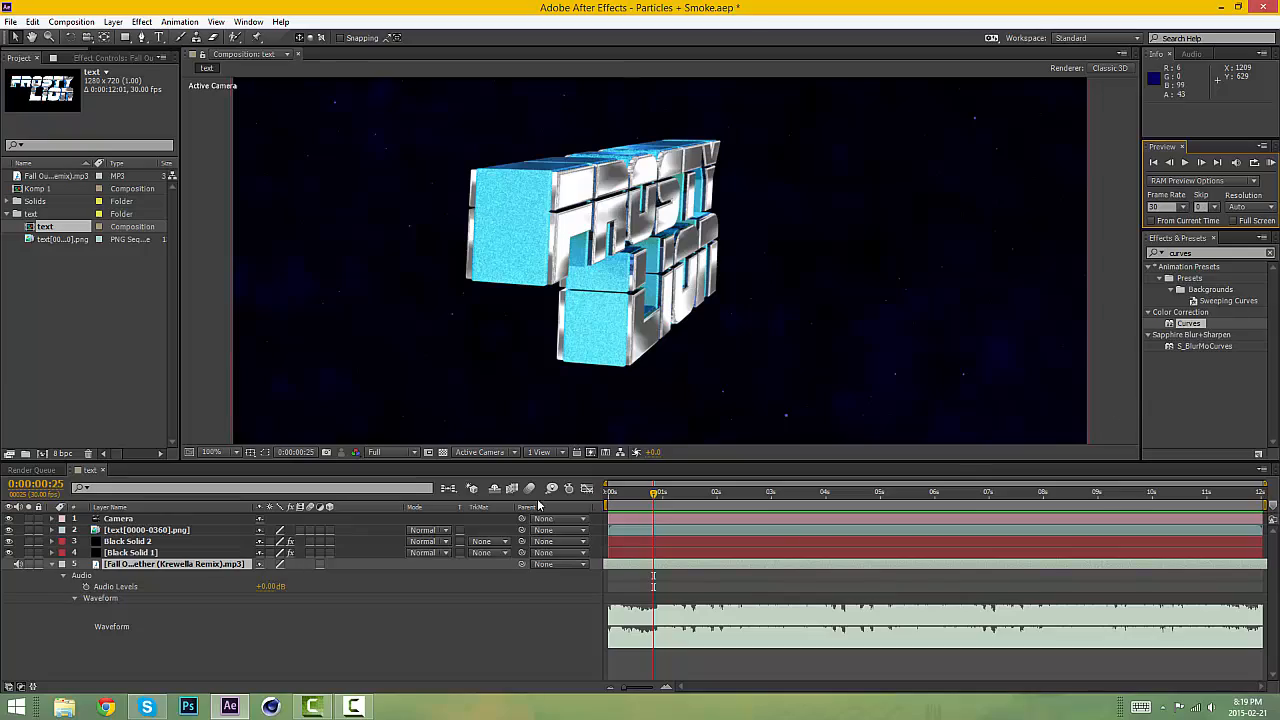
drag(659, 497, 696, 473)
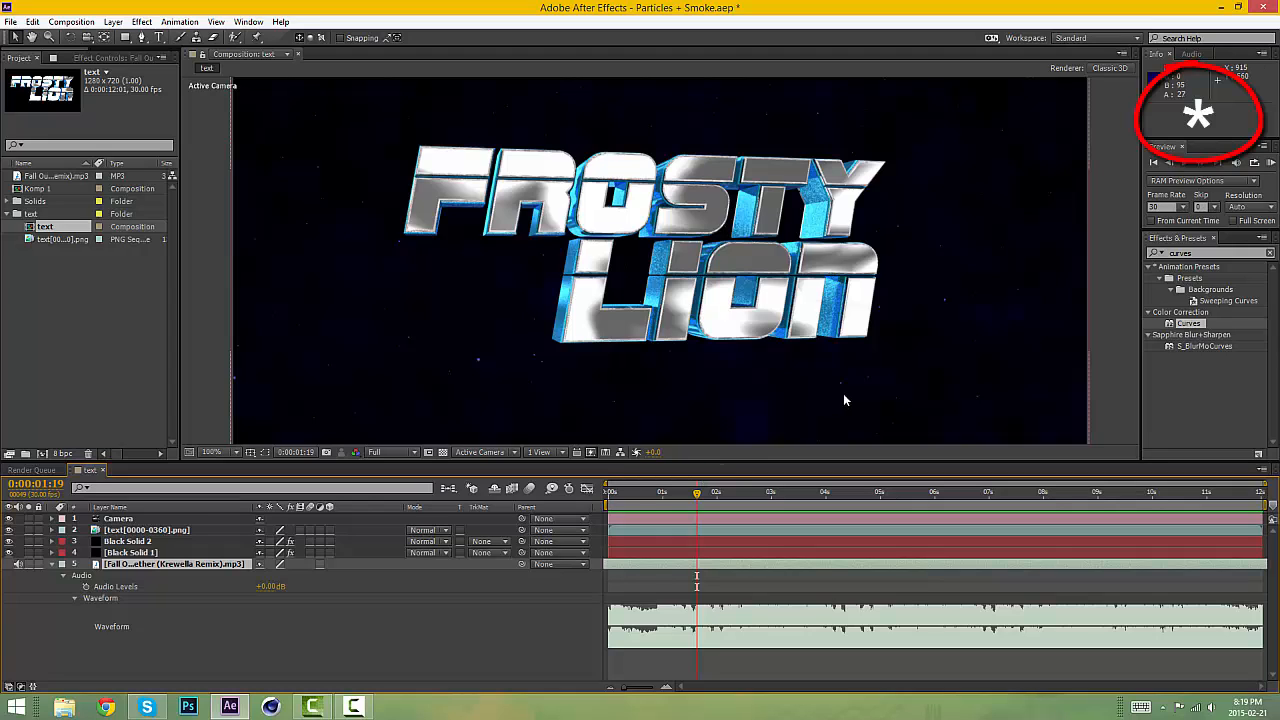
drag(730, 491, 700, 491)
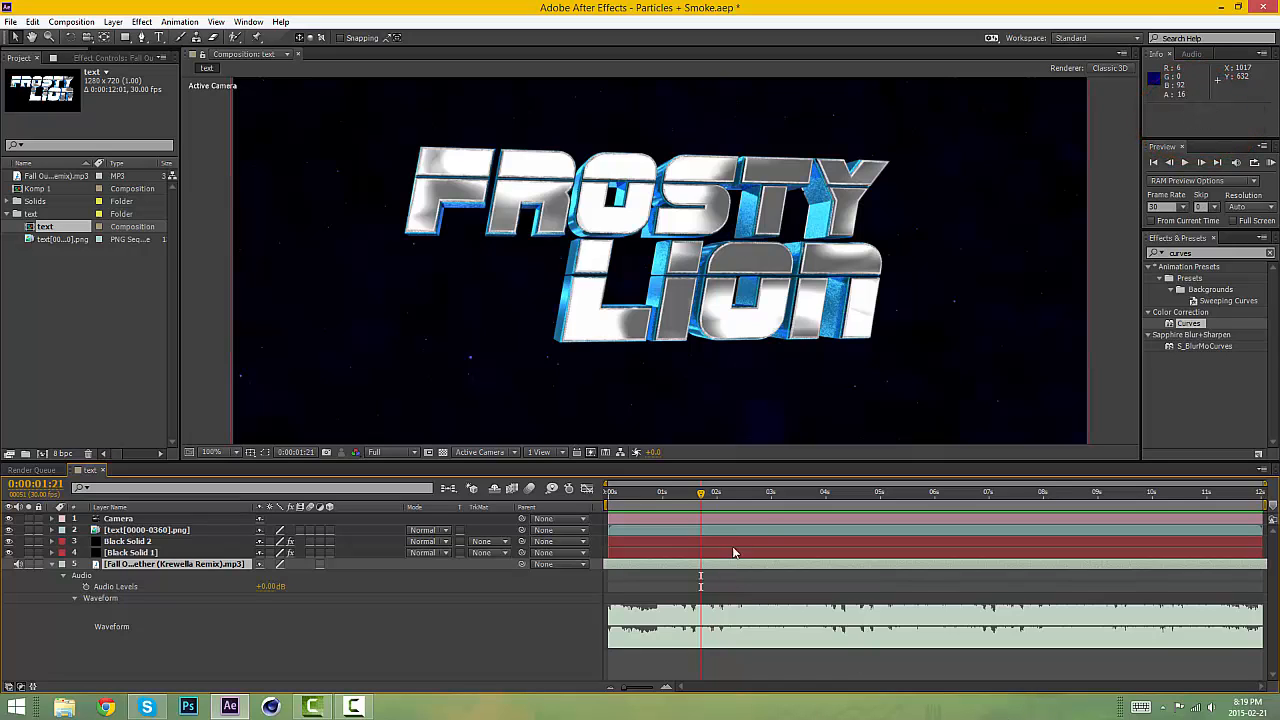
click(362, 707)
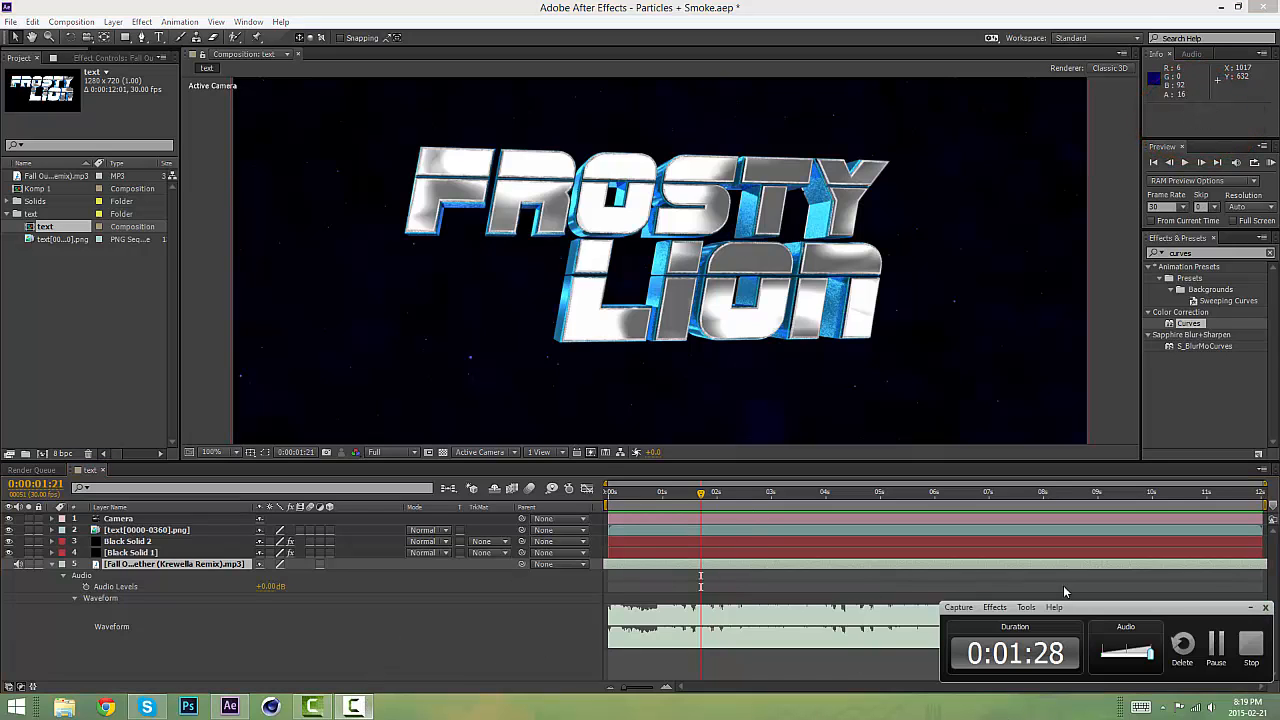
click(1251, 607)
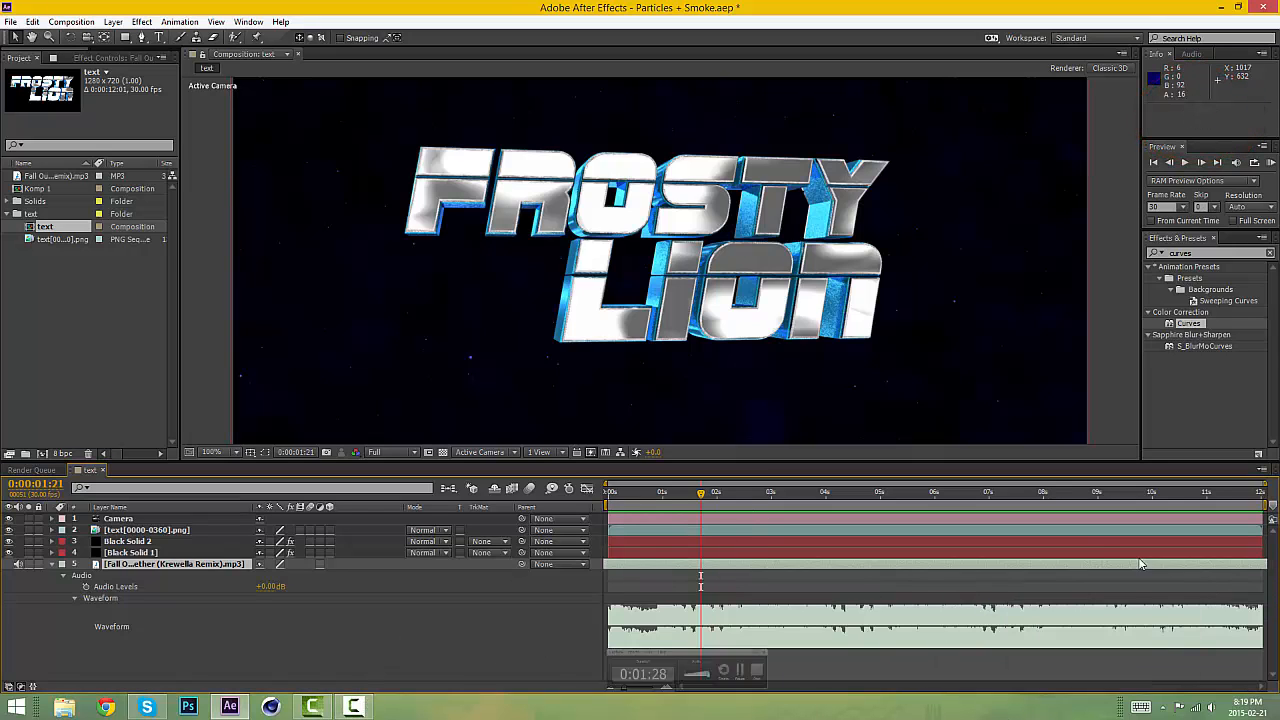
click(354, 707)
click(1253, 607)
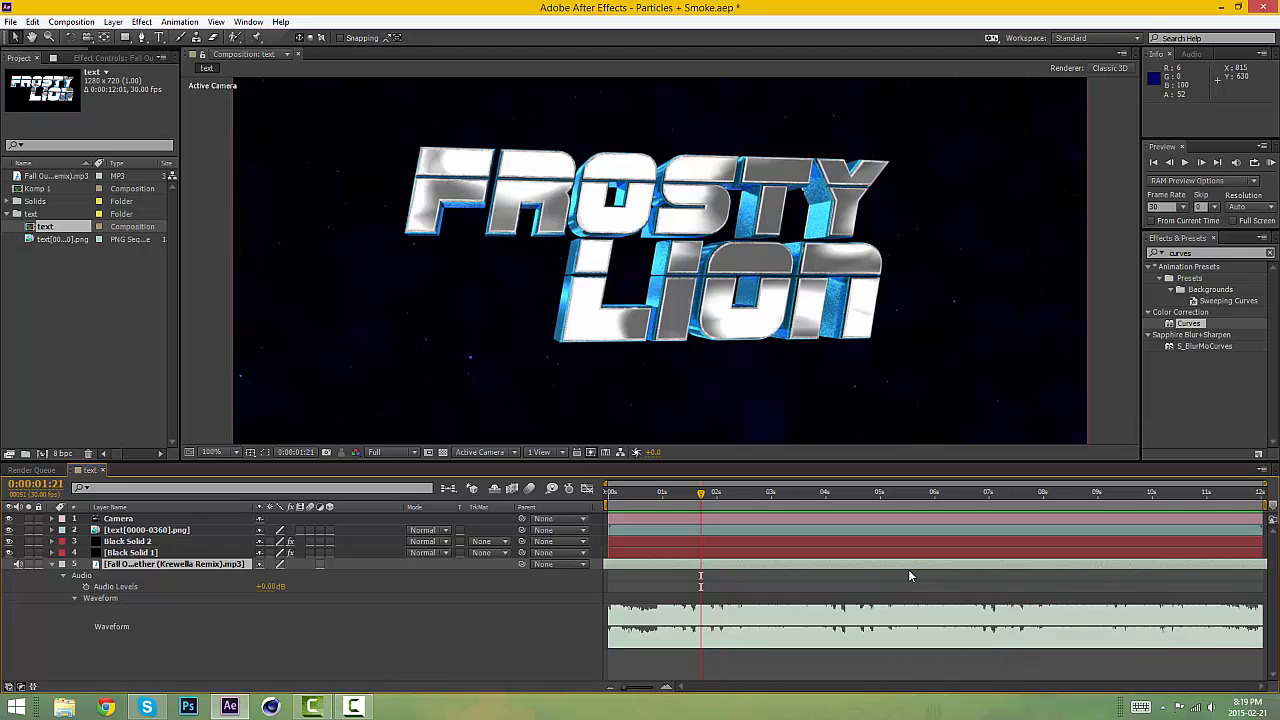
Move the current time to 0:00:00:29 and try marking beats on the music layer during a RAM preview.
drag(694, 497, 660, 497)
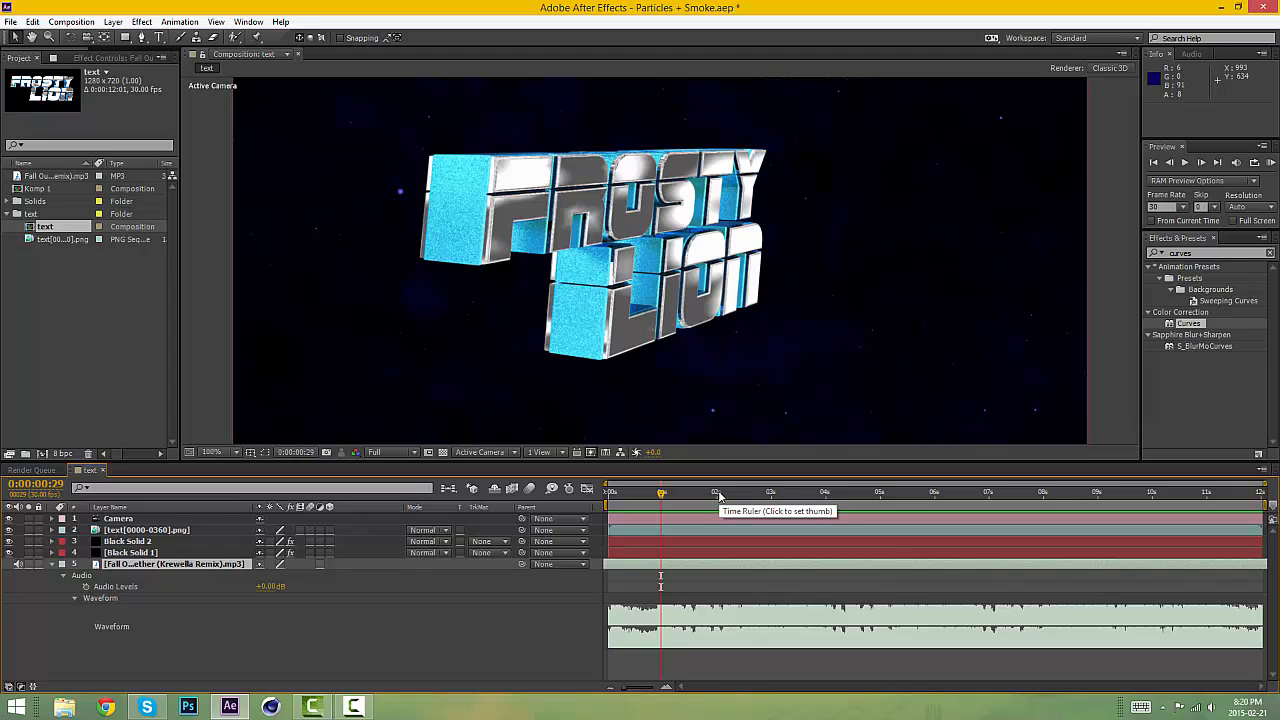
click(1267, 166)
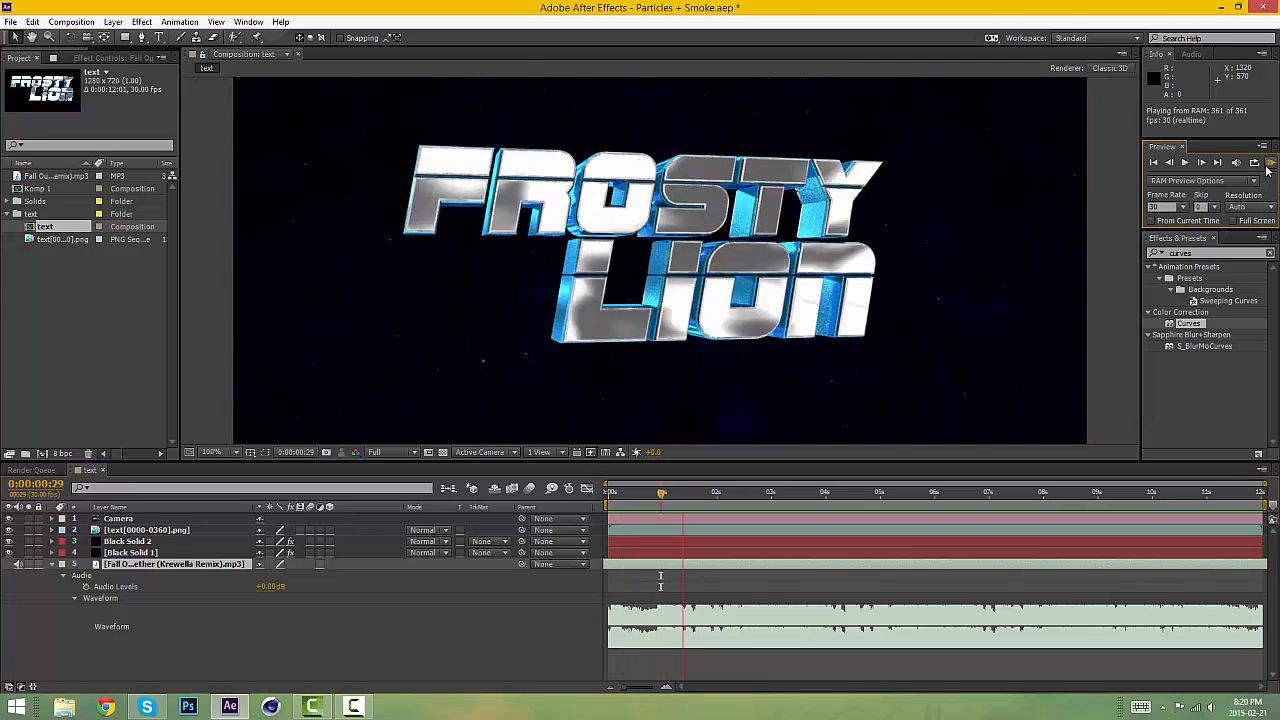
key(KP_Multiply)
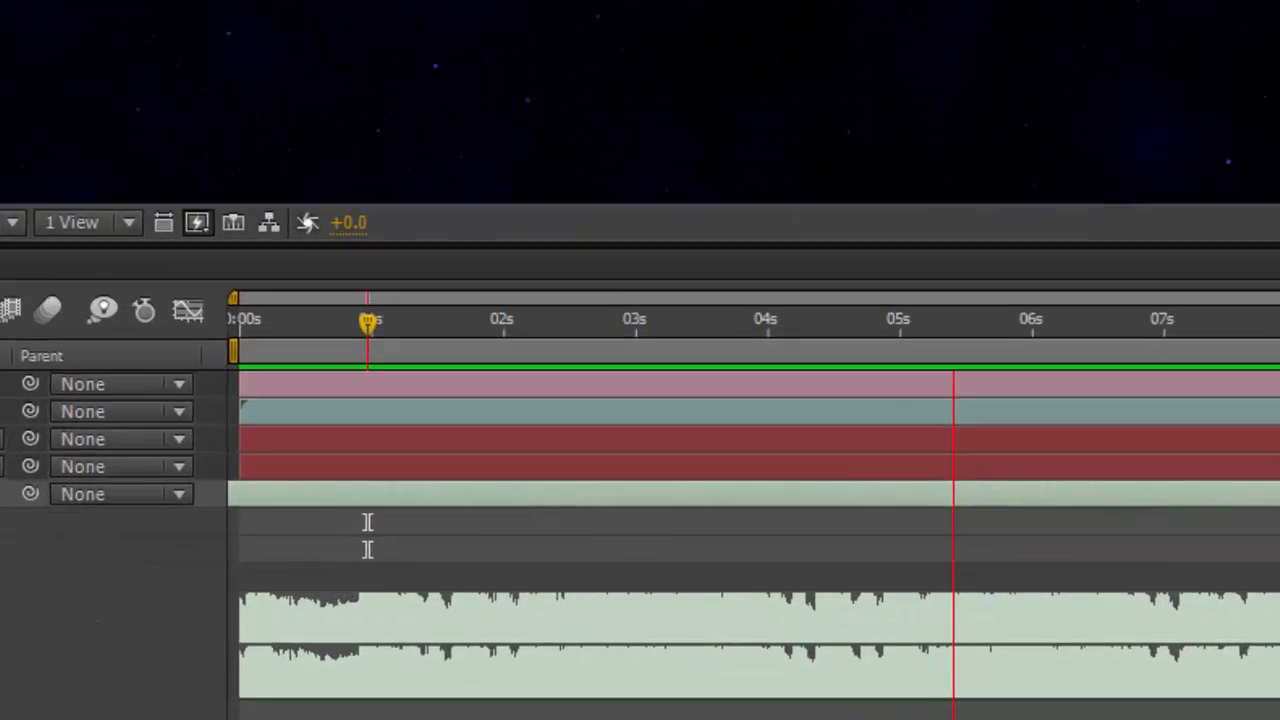
click(773, 454)
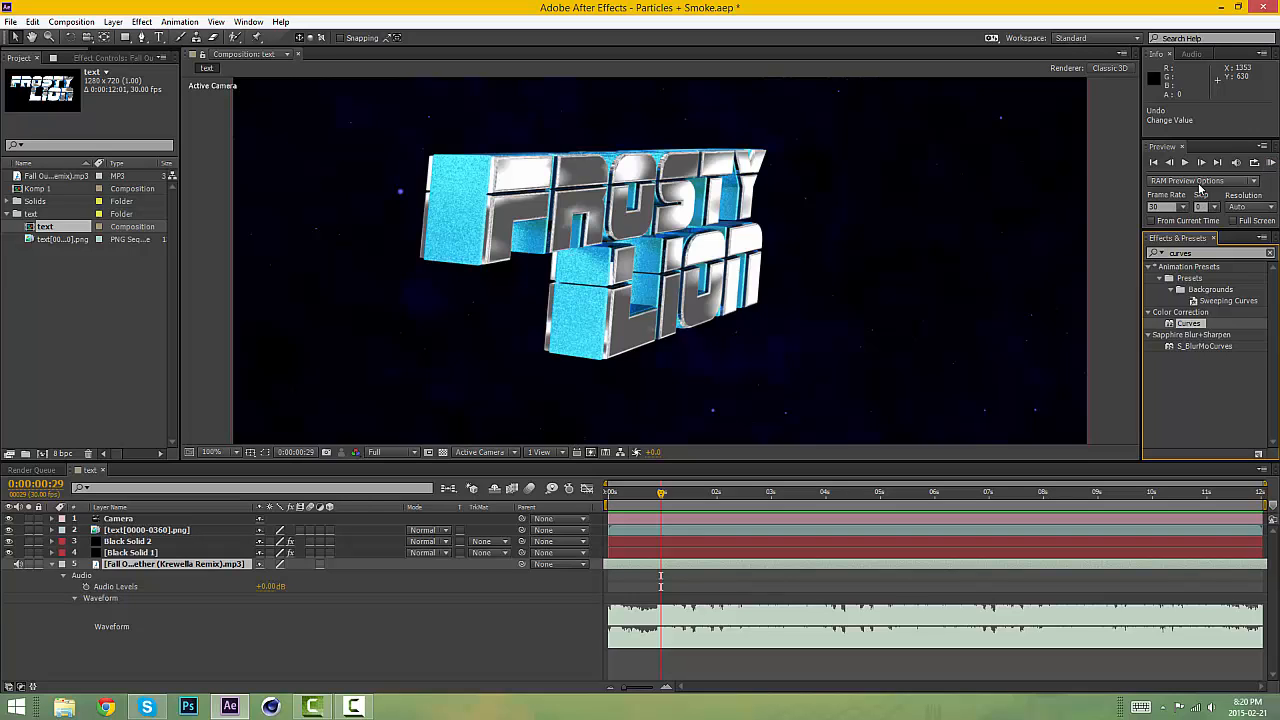
Try marking every beat of the mp3 layer in a RAM preview, move the current time to 0:00:12:00, and undo the markers.
click(1271, 162)
key(KP_Multiply)
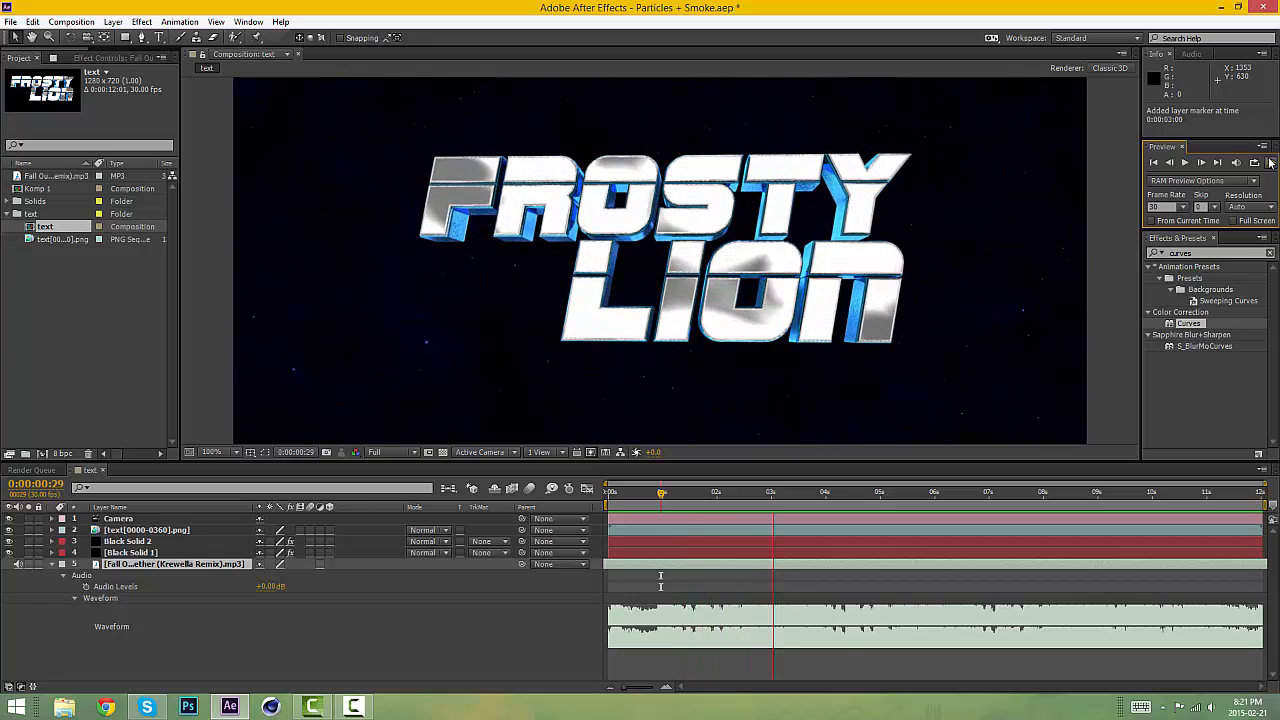
key(KP_Multiply)
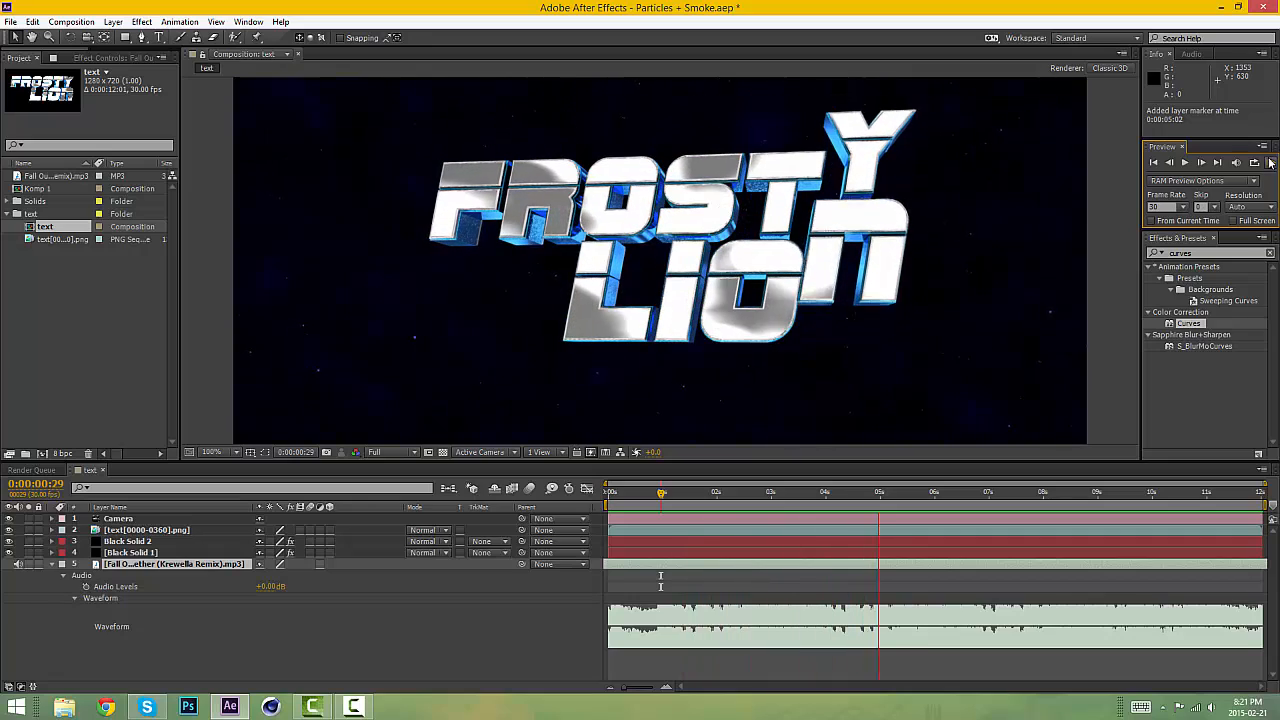
key(KP_Multiply)
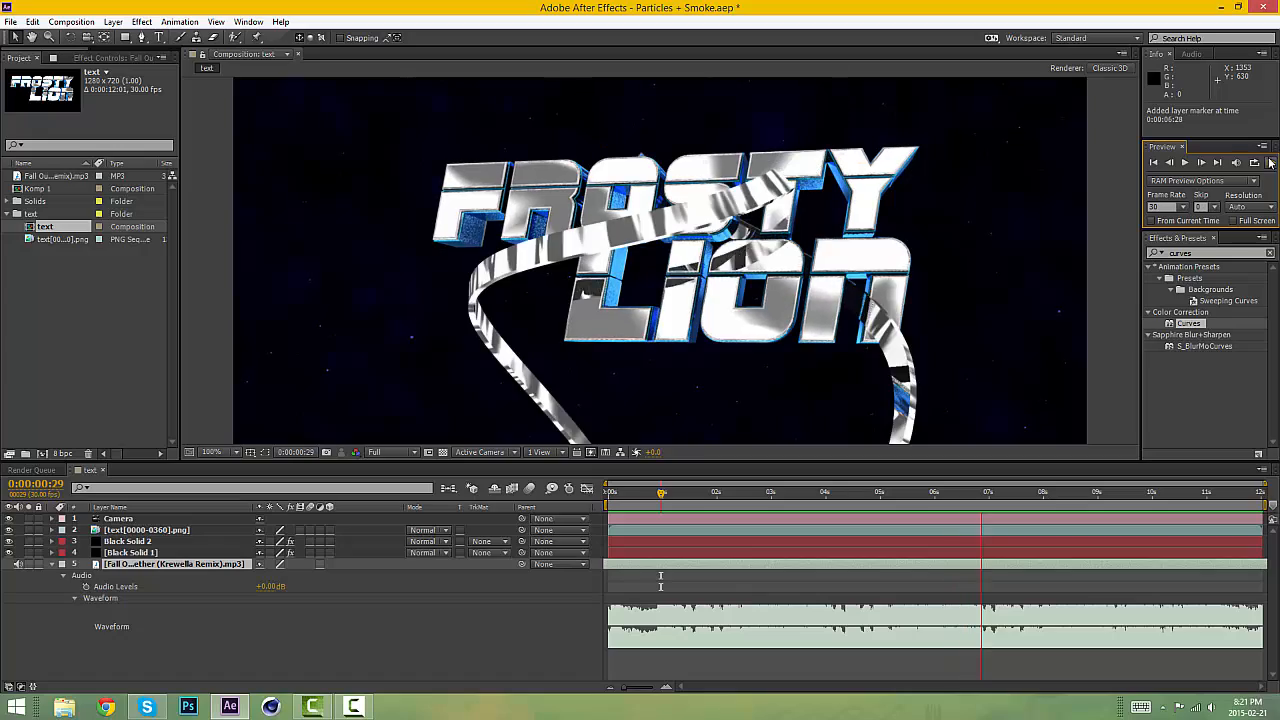
key(KP_Multiply)
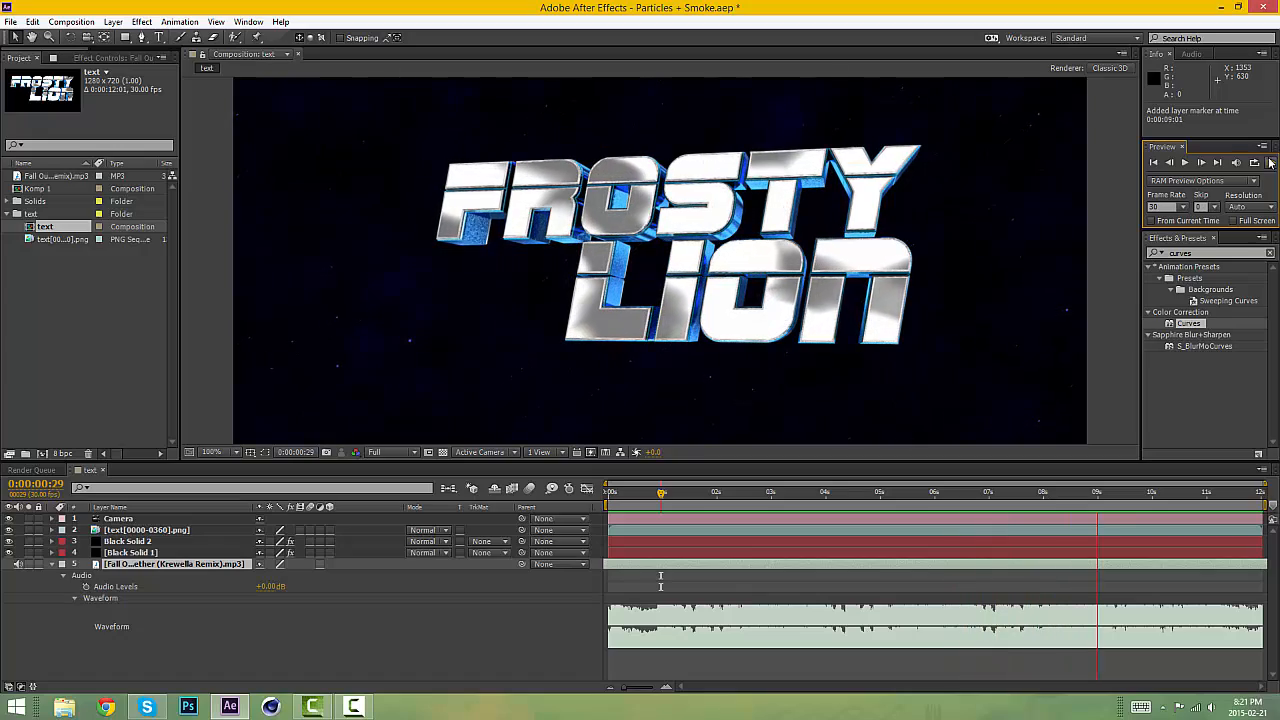
key(KP_Multiply)
key(KP_Multiply)
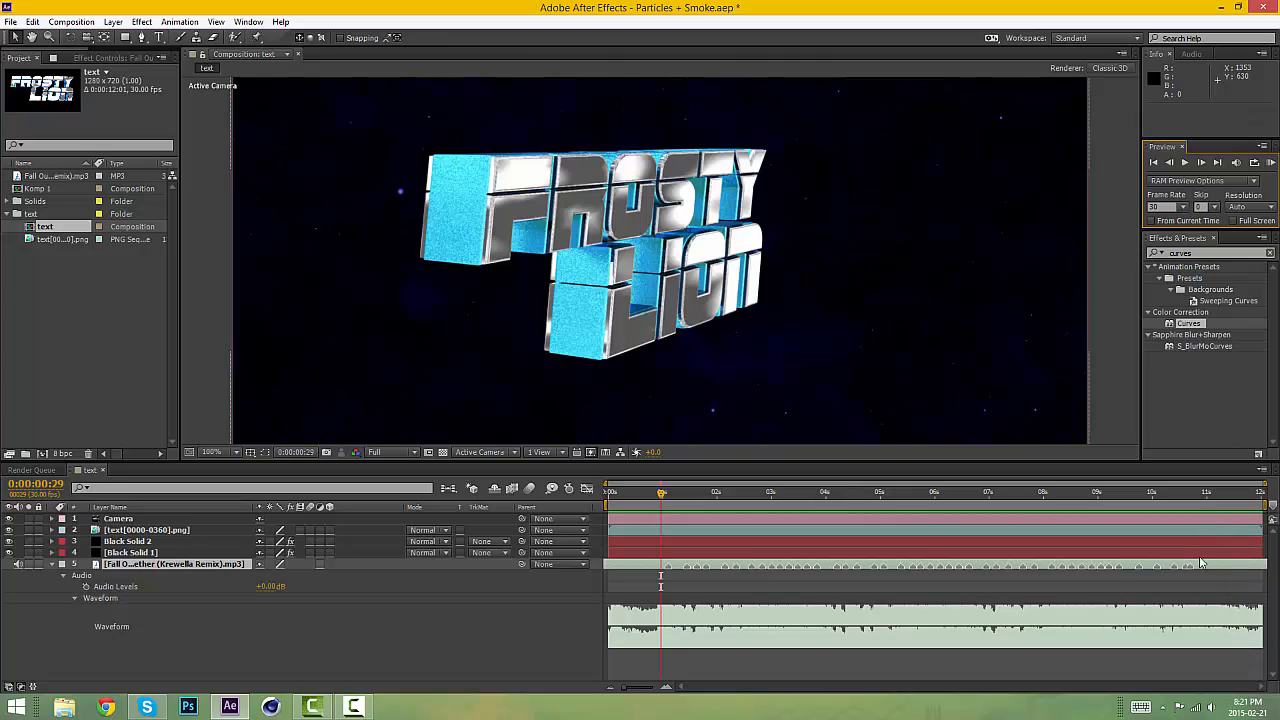
drag(675, 504, 1268, 495)
click(1270, 162)
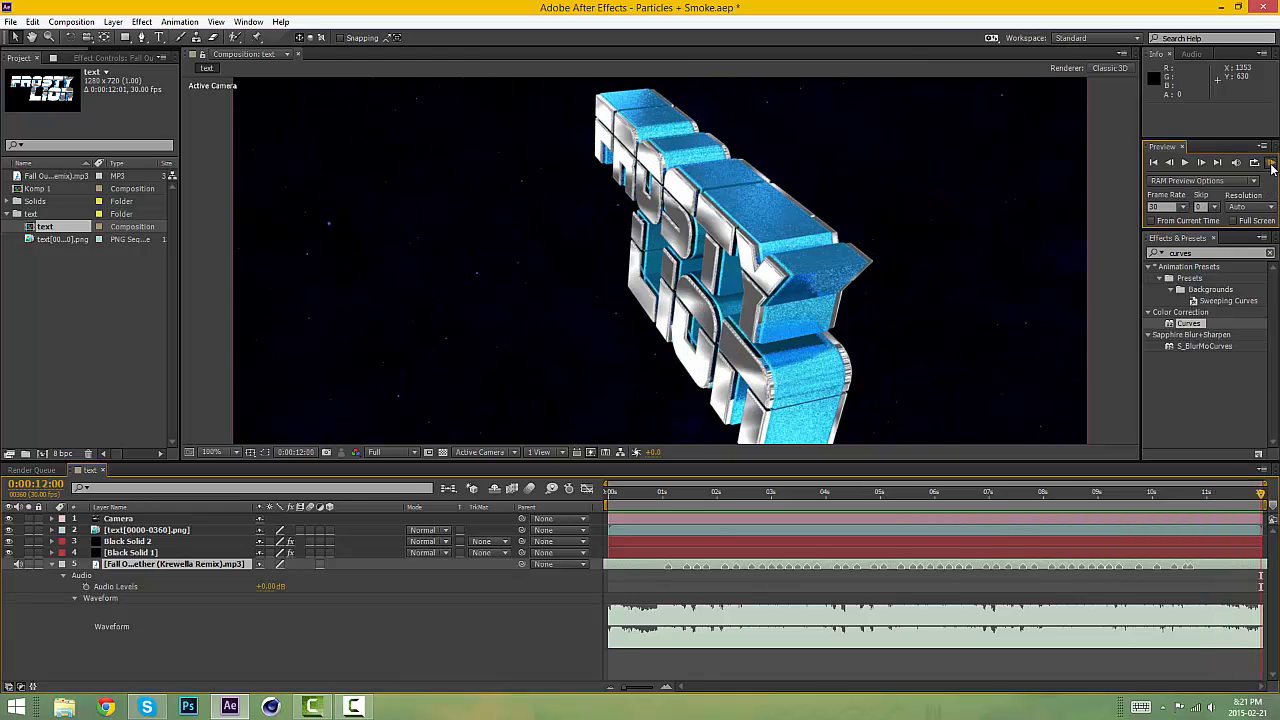
click(1217, 393)
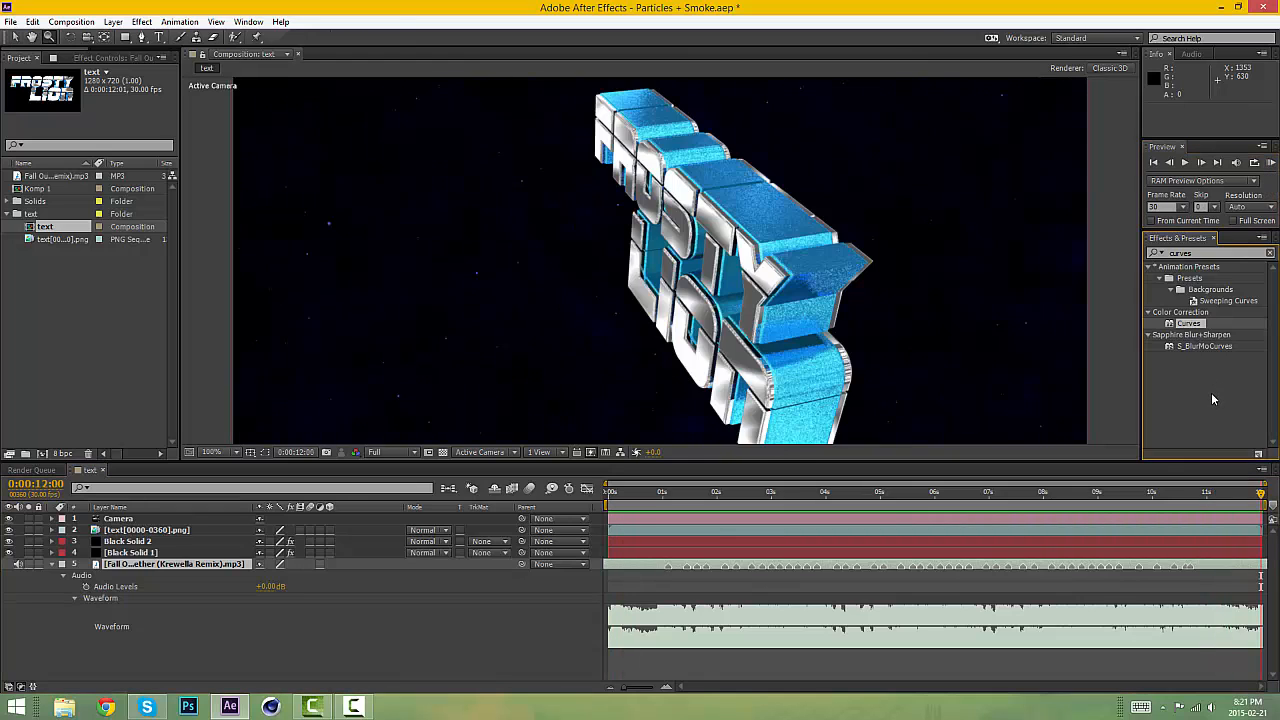
key(space)
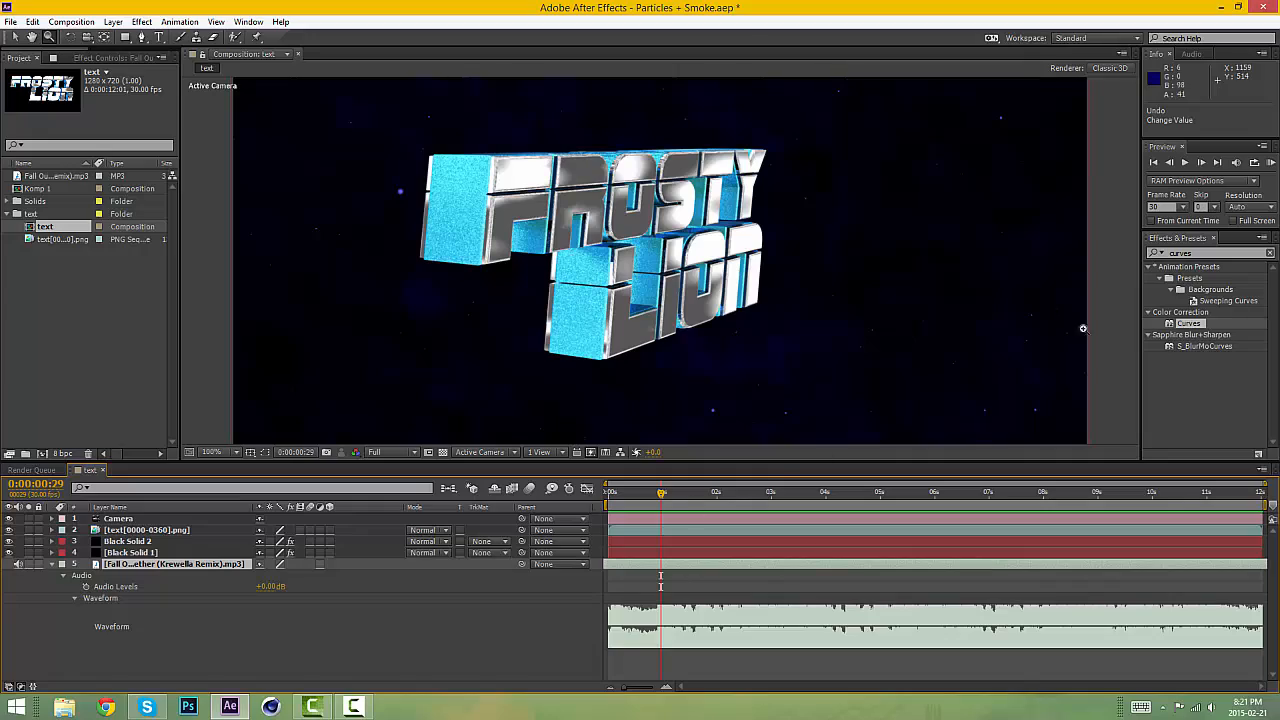
Try a fresh round of beat markers on the mp3 layer during the RAM preview, stopping after about nine seconds.
click(1270, 163)
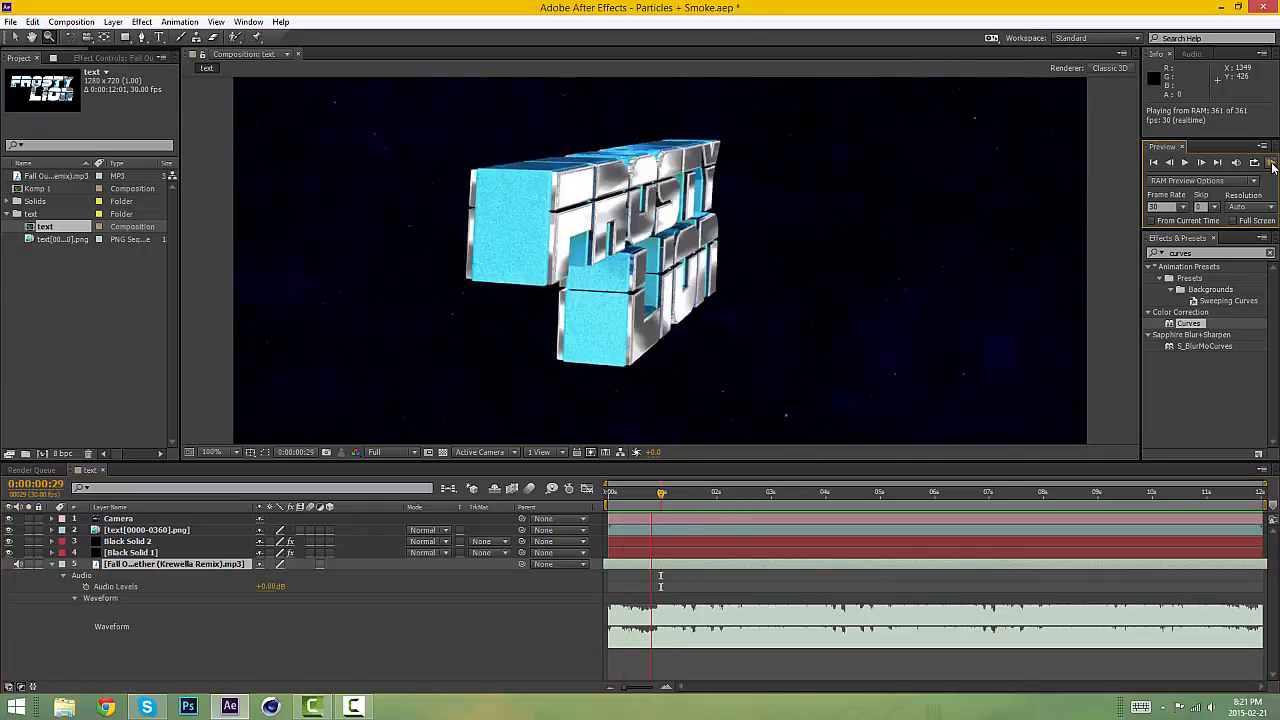
key(KP_Multiply)
key(KP_Multiply)
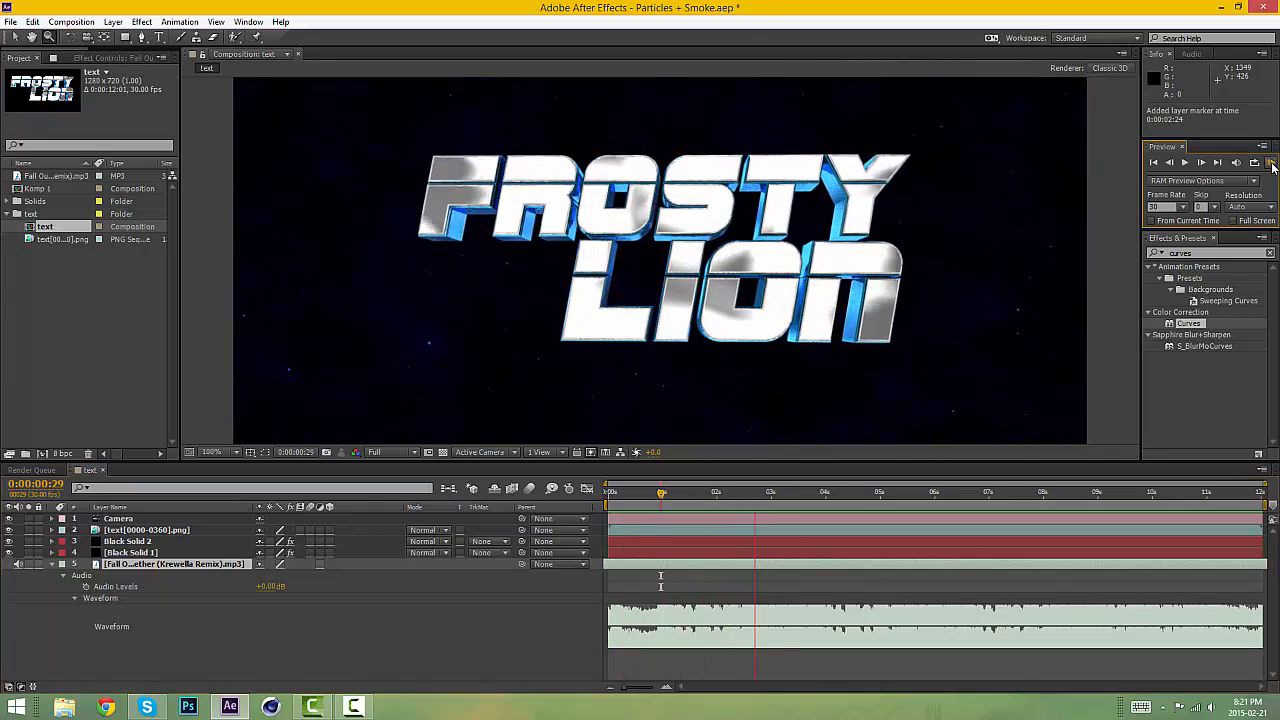
key(KP_Multiply)
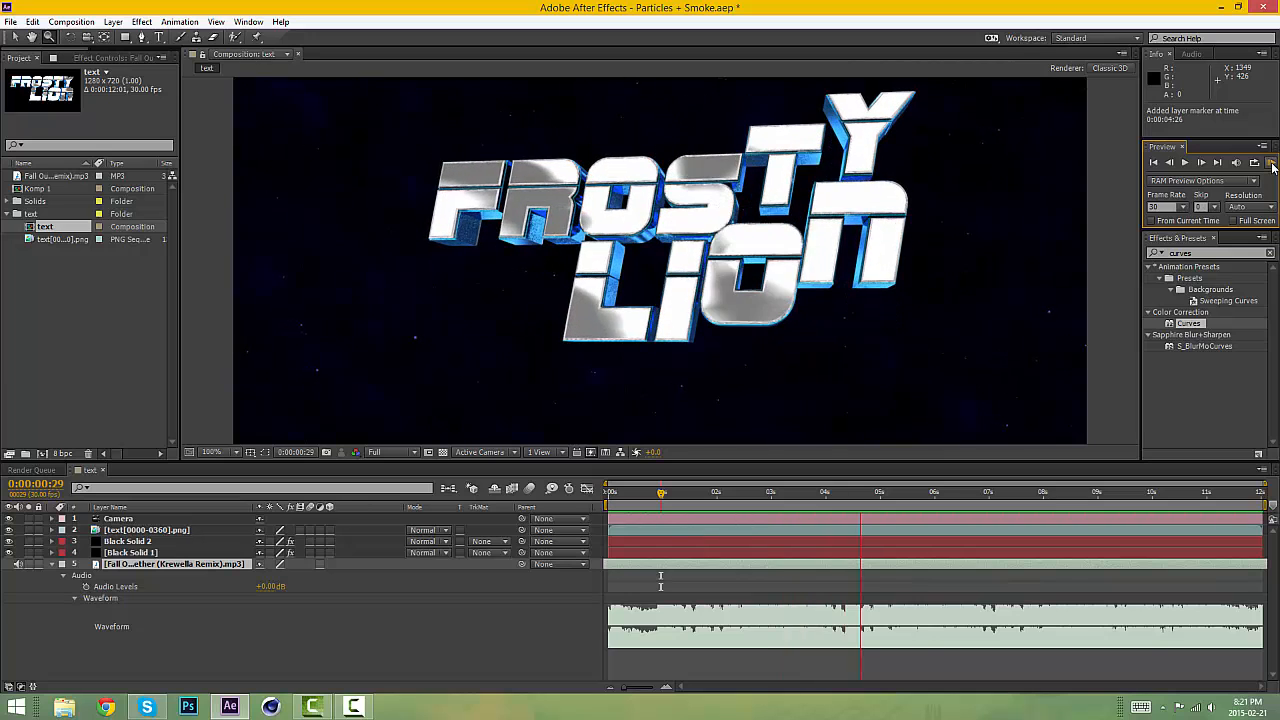
key(KP_Multiply)
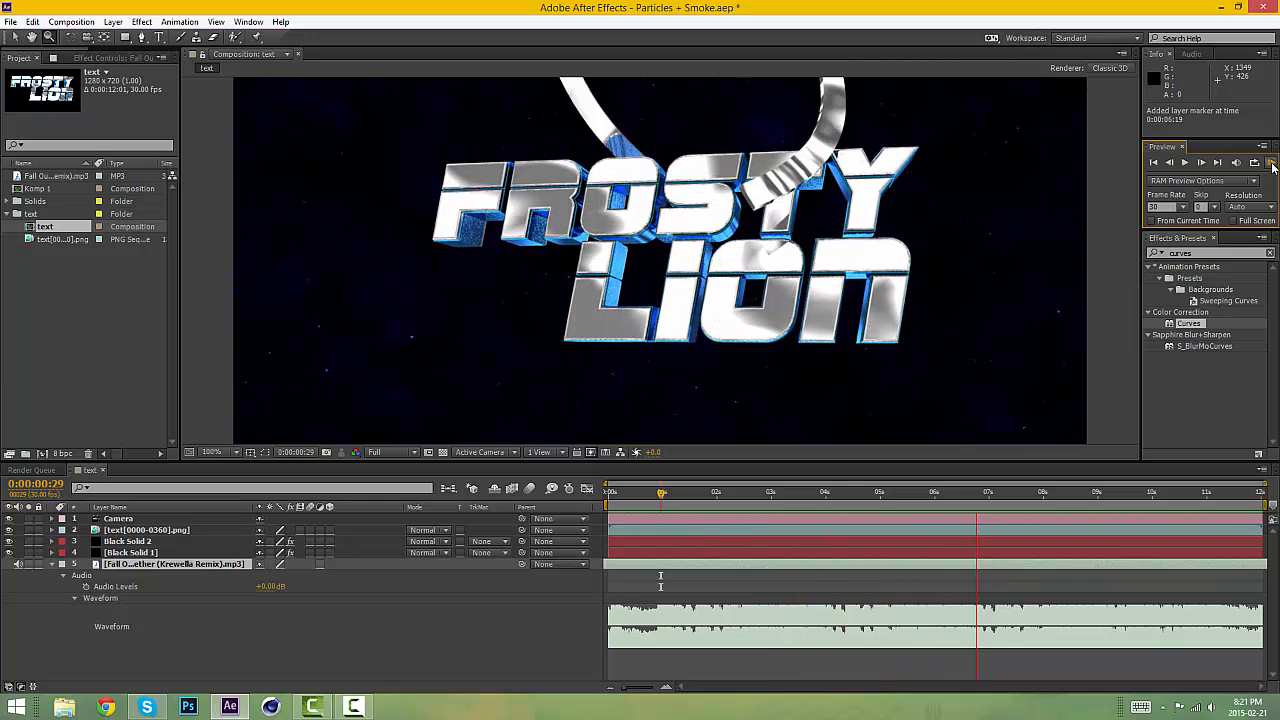
key(KP_Multiply)
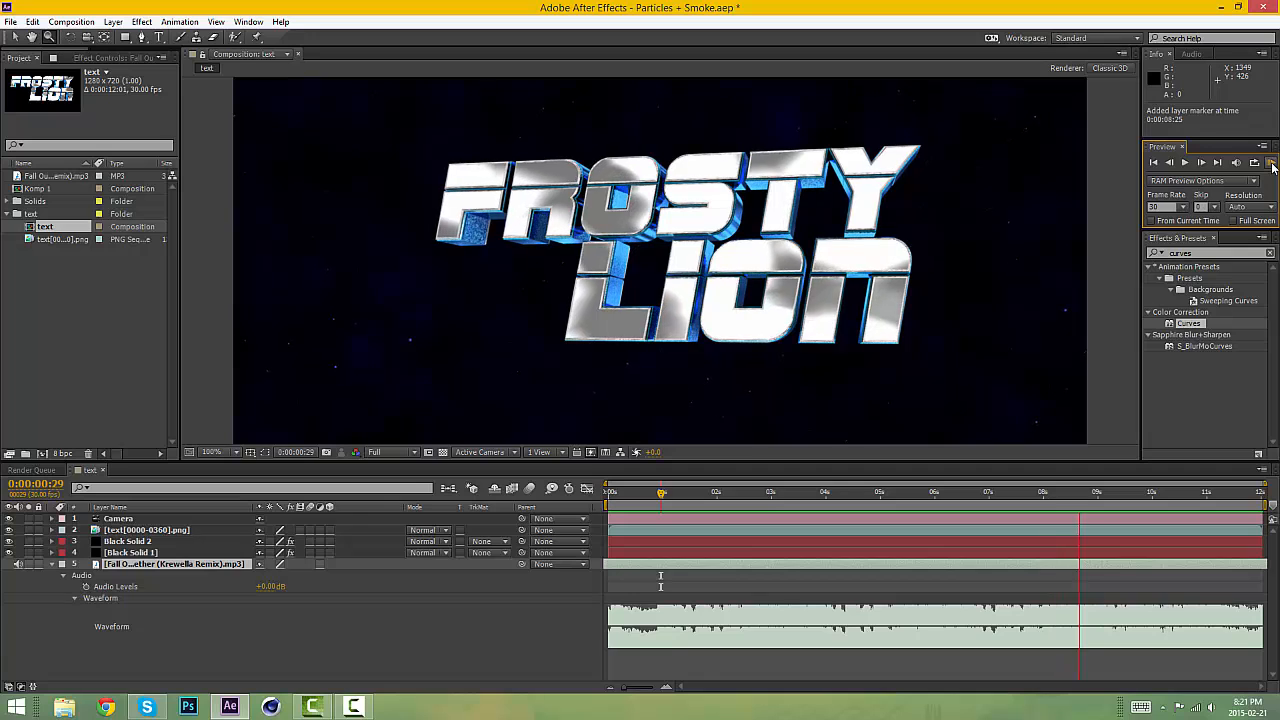
key(space)
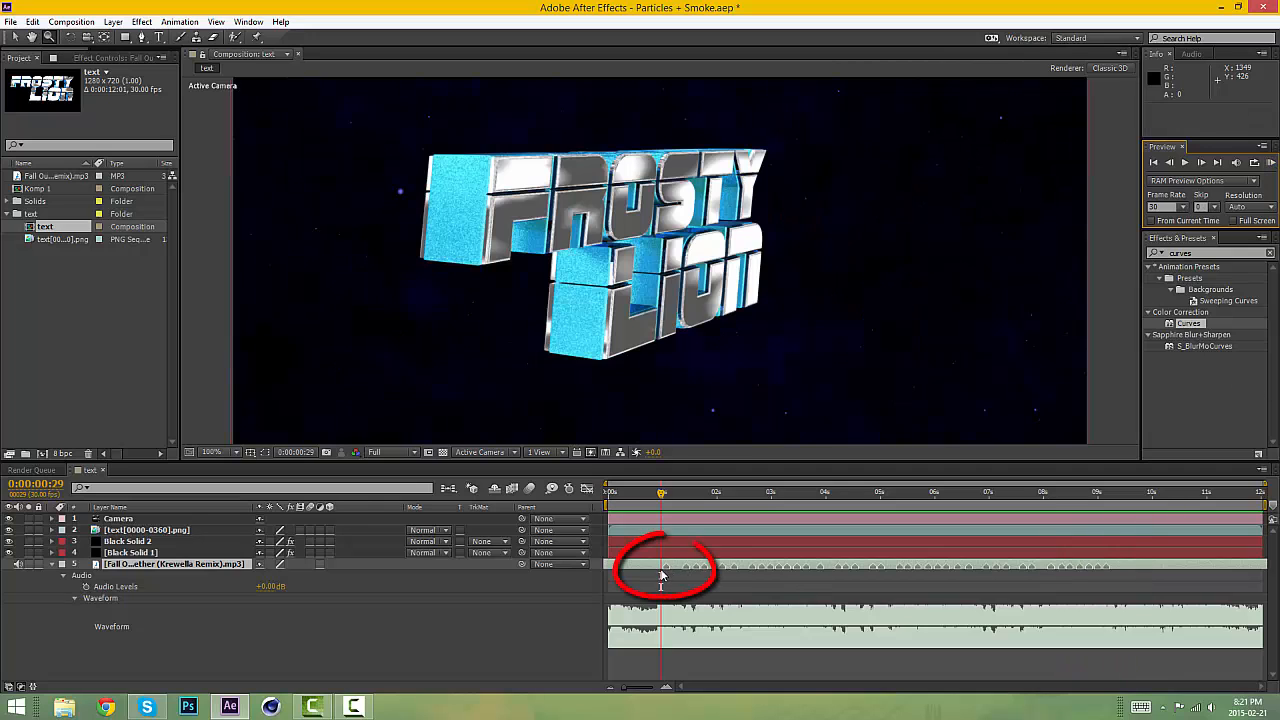
Try moving the first beat marker to 0:00:00:27, and undo this round of layer markers.
drag(660, 497, 657, 497)
key(KP_Multiply)
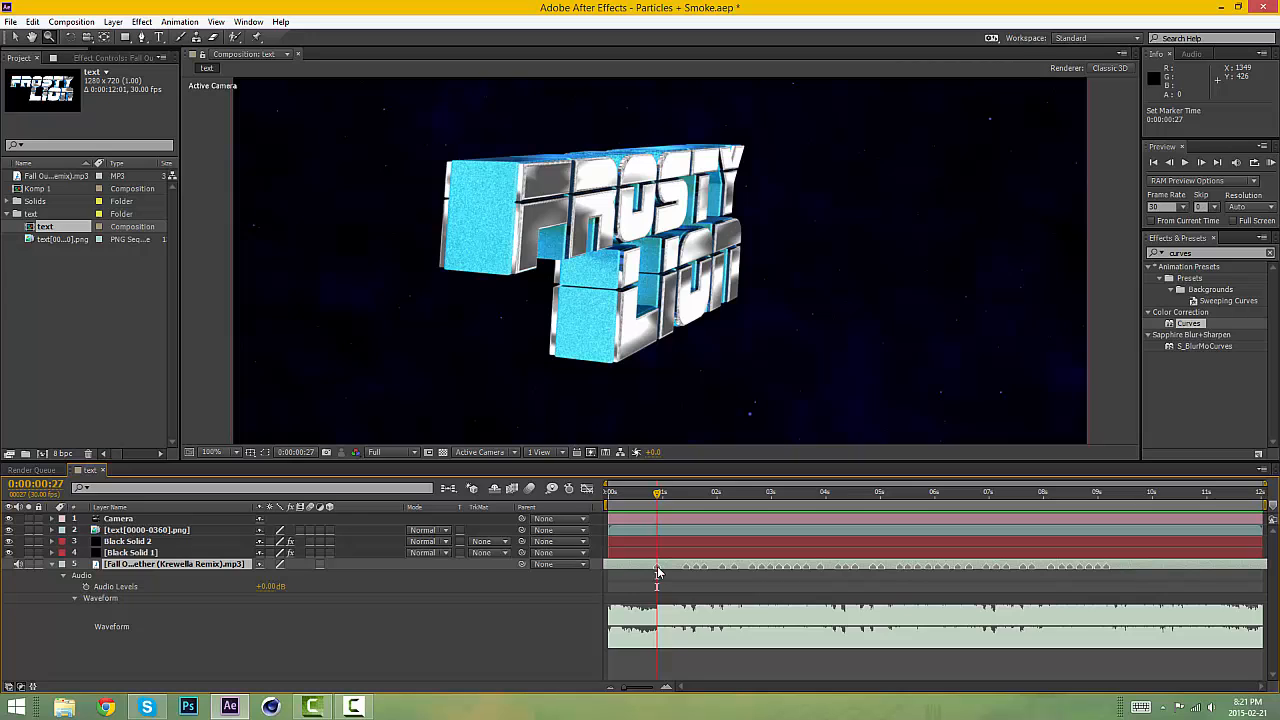
key(ctrl+z)
Add layer markers to the mp3 layer on each beat during a RAM preview, up to about nine seconds.
click(1270, 162)
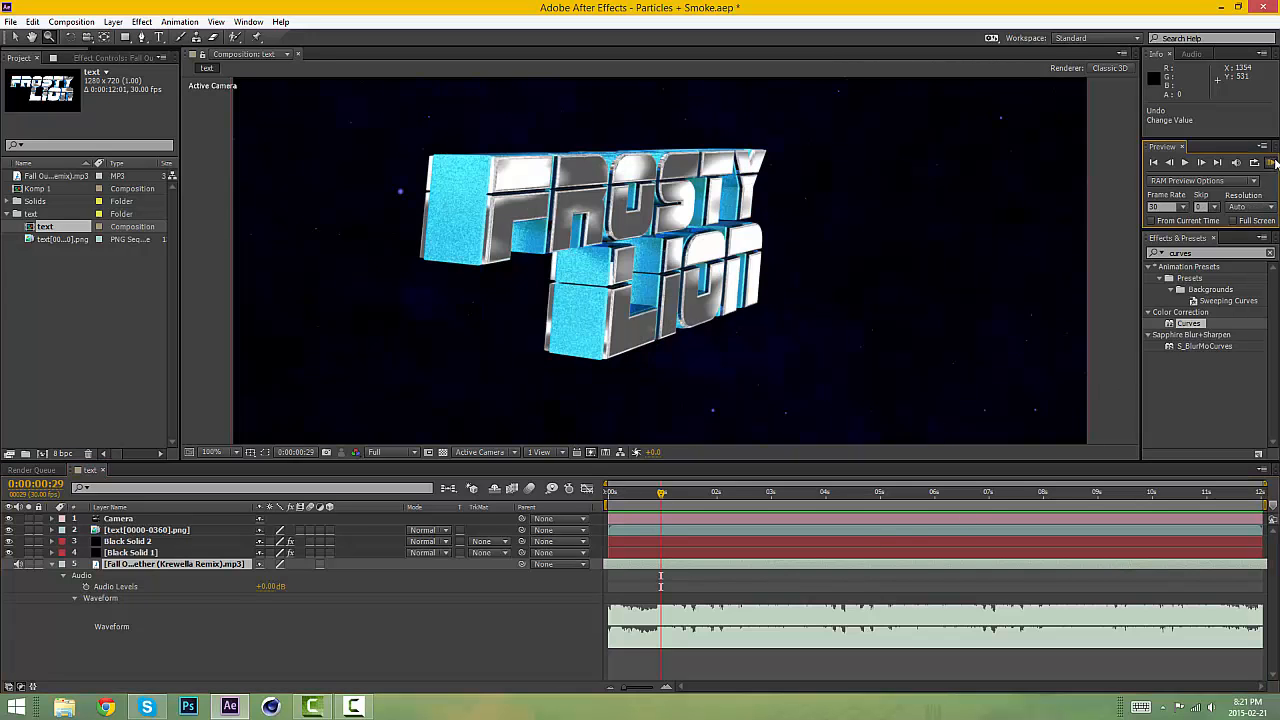
key(KP_Multiply)
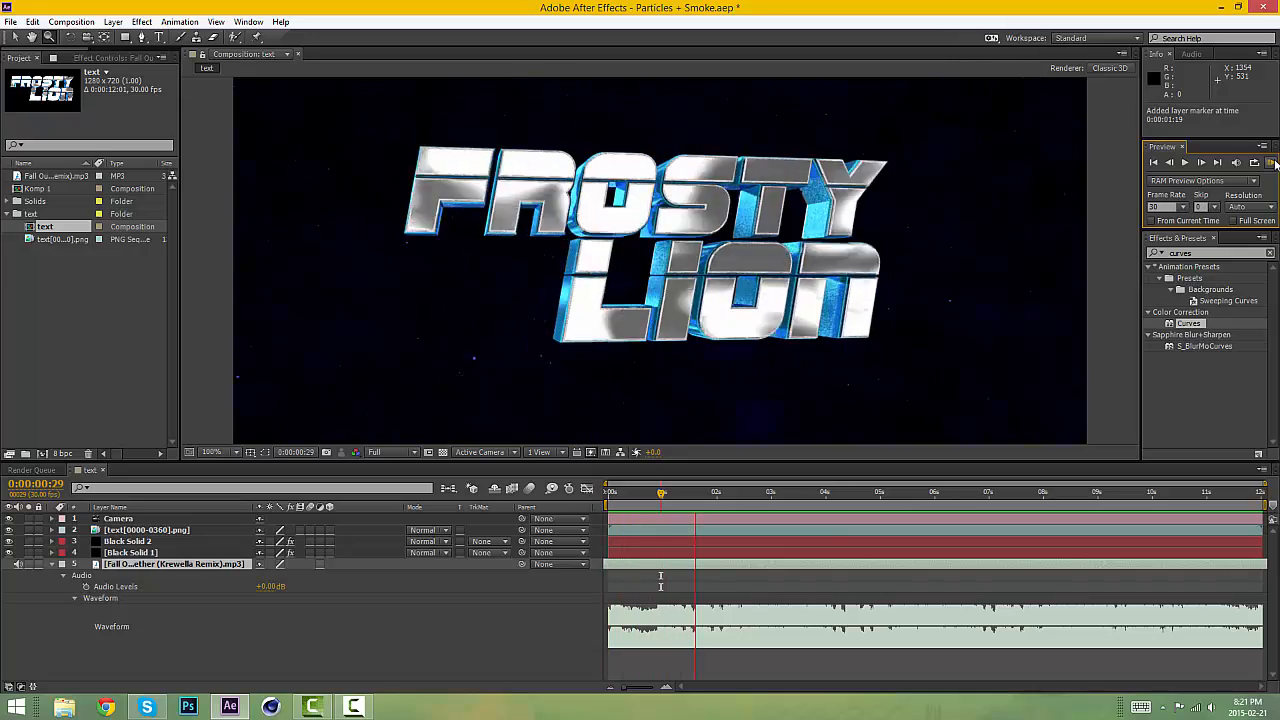
key(KP_Multiply)
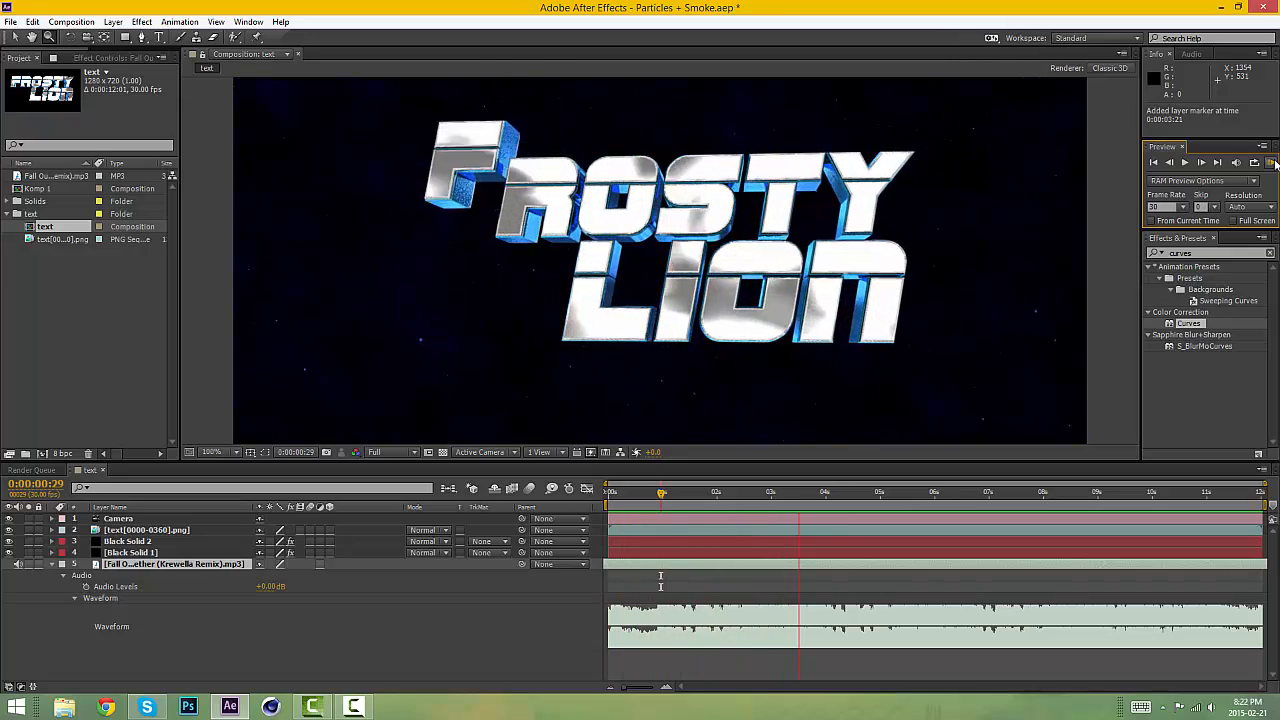
key(KP_Multiply)
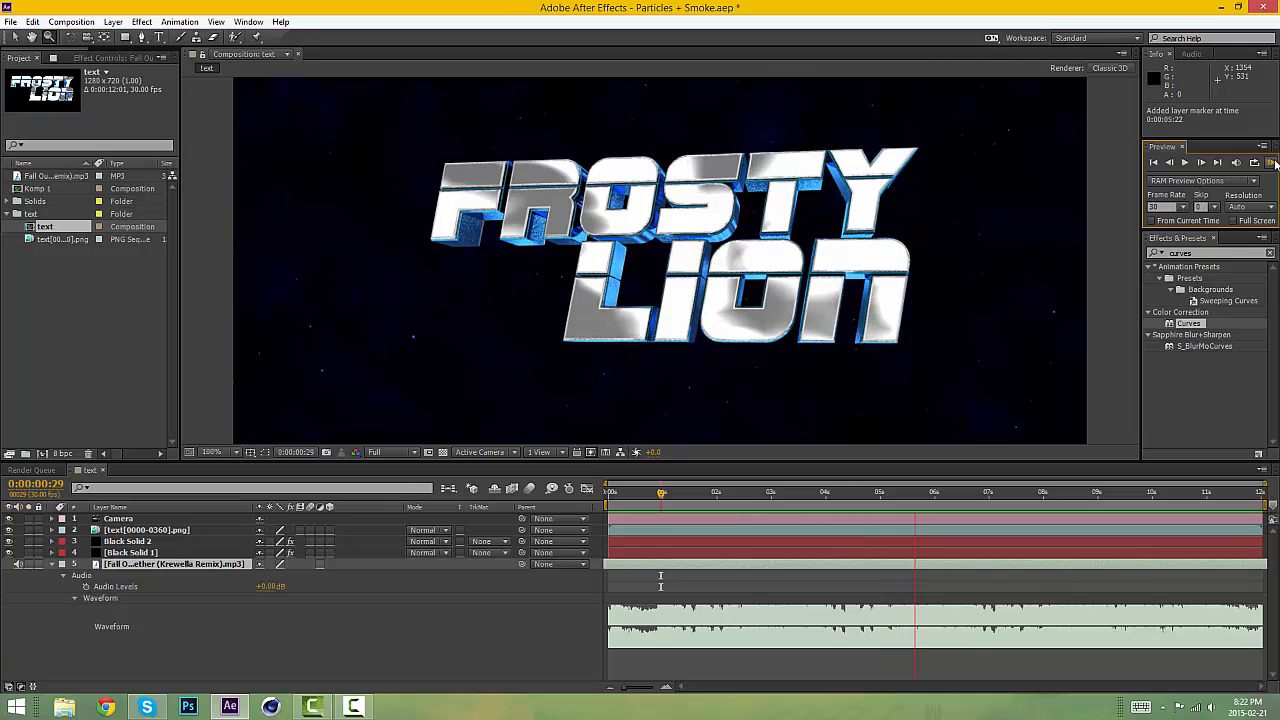
key(KP_Multiply)
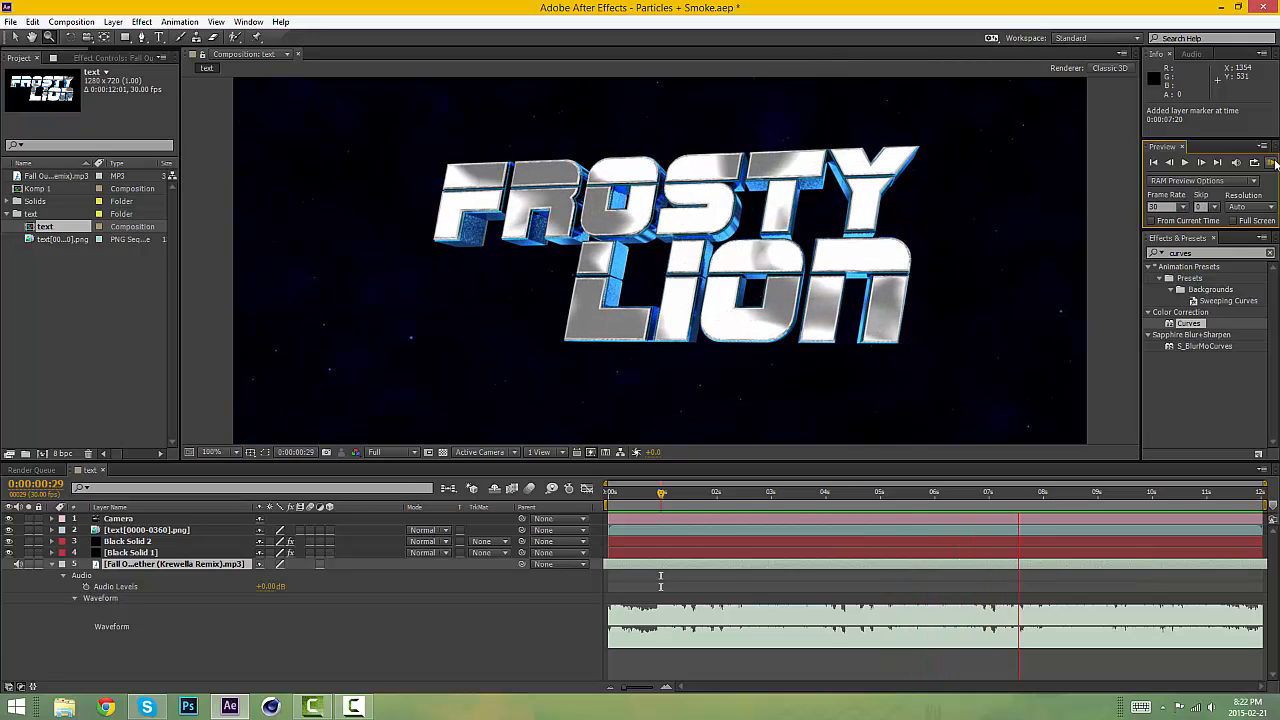
key(KP_Multiply)
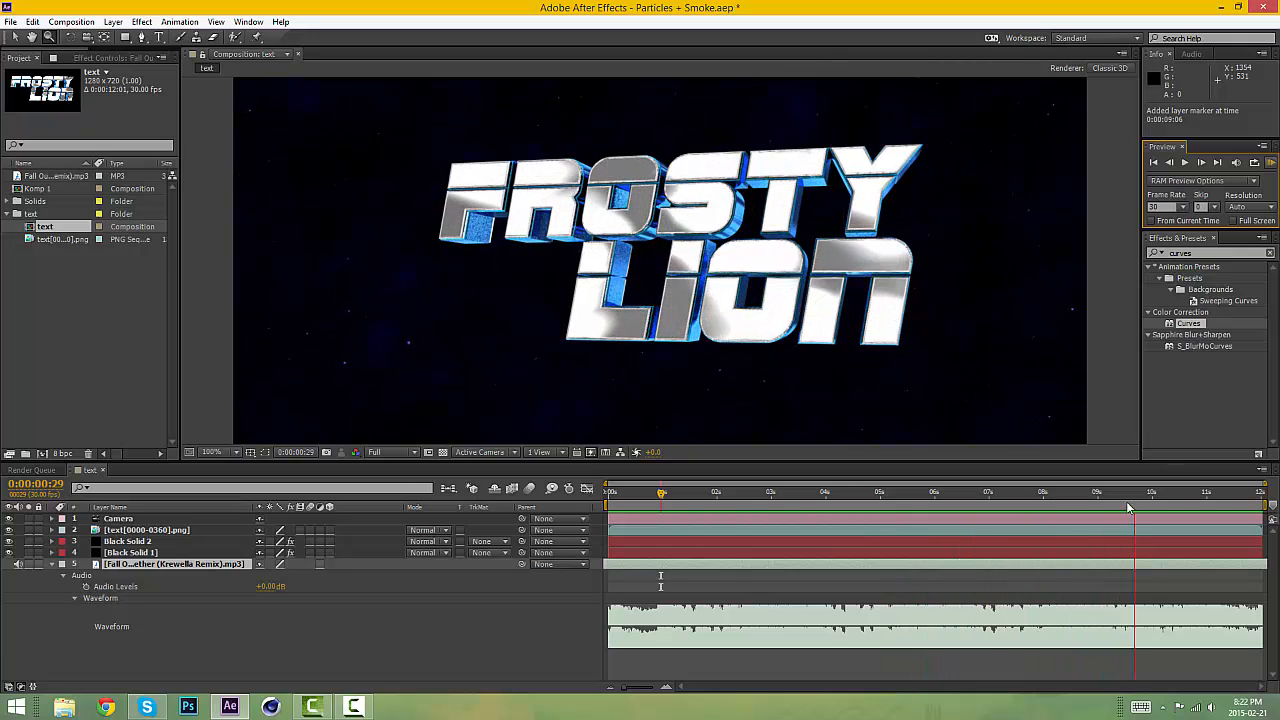
key(space)
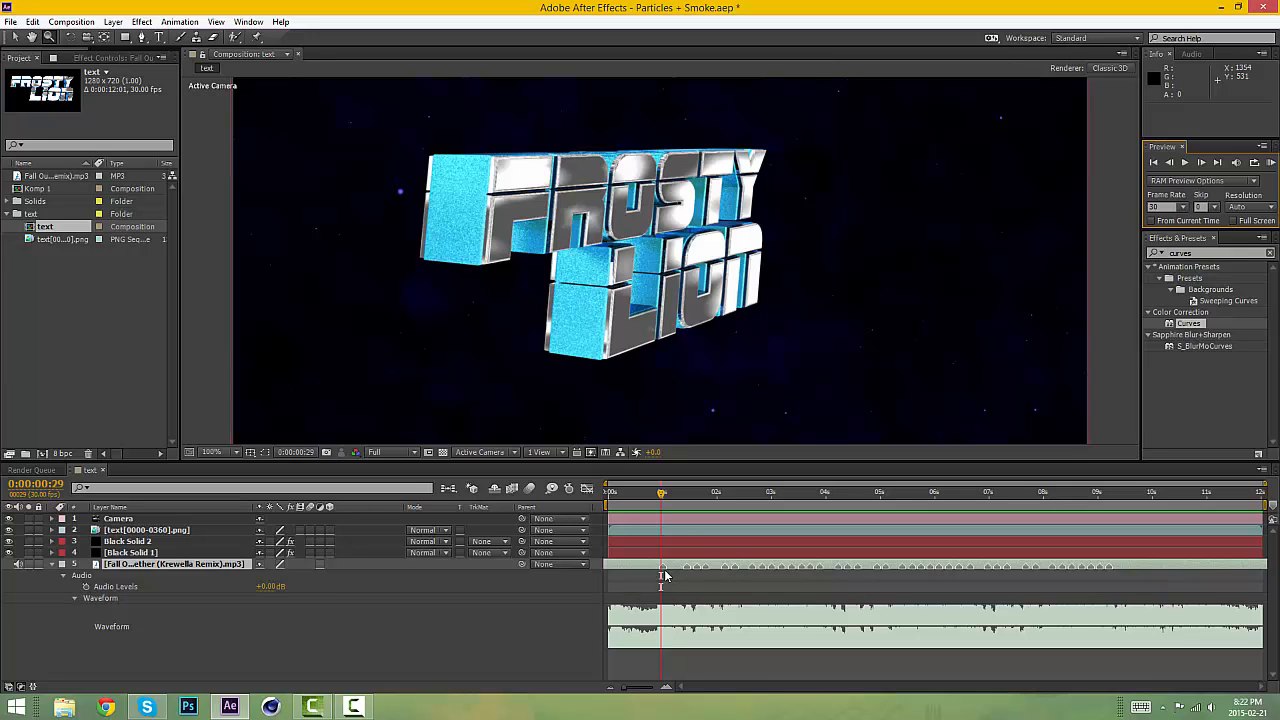
Undo the last round of layer markers, and mark the mp3 layer's beats again in a RAM preview up to about nine seconds.
drag(660, 494, 657, 500)
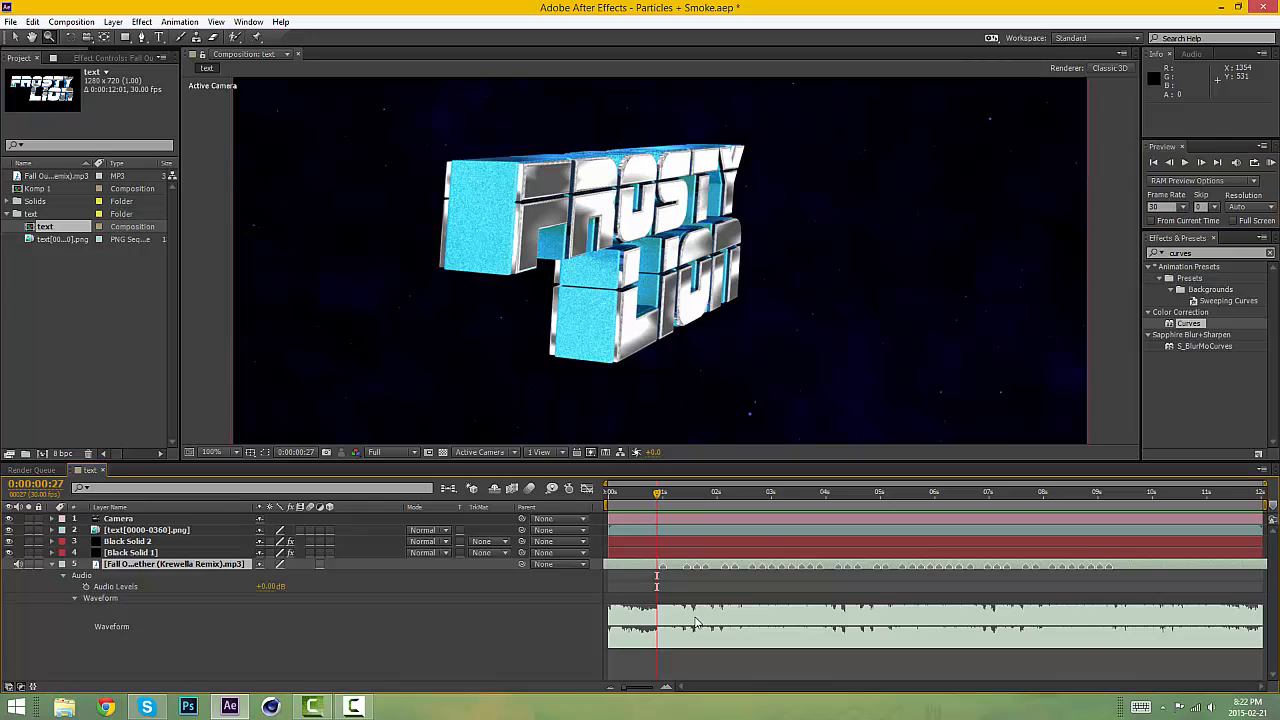
key(ctrl+z)
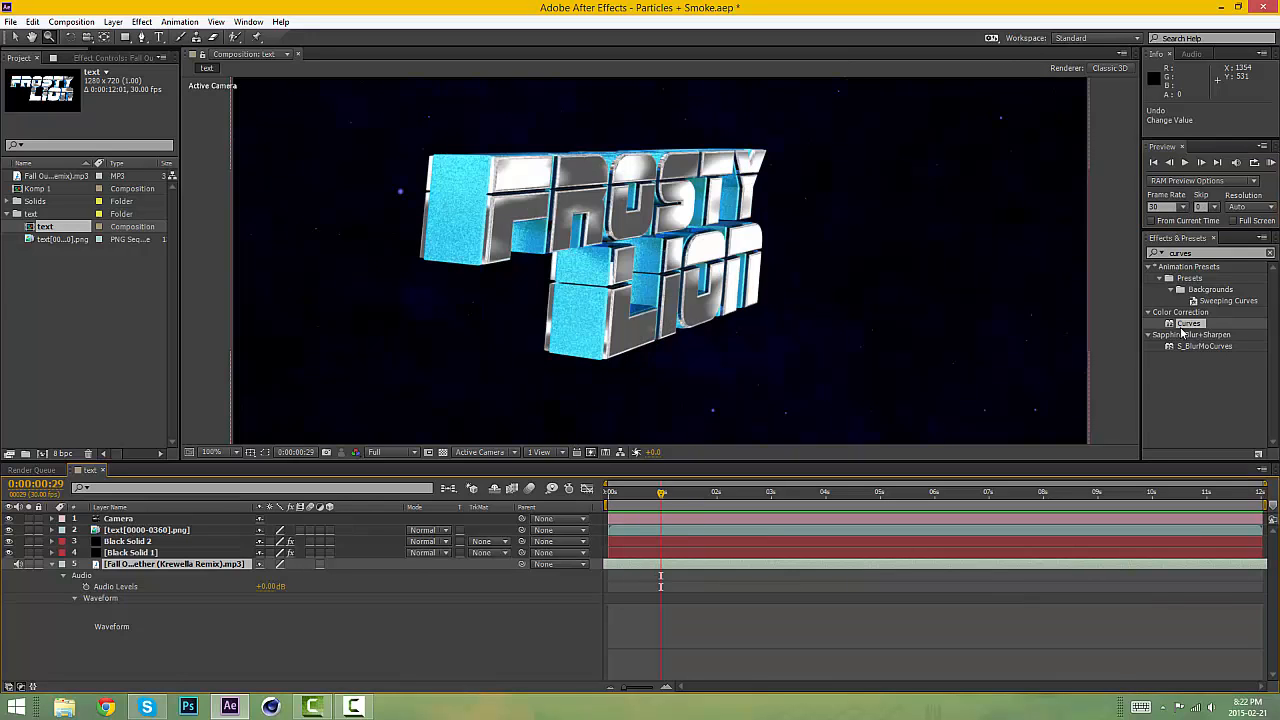
drag(655, 504, 657, 500)
click(1271, 162)
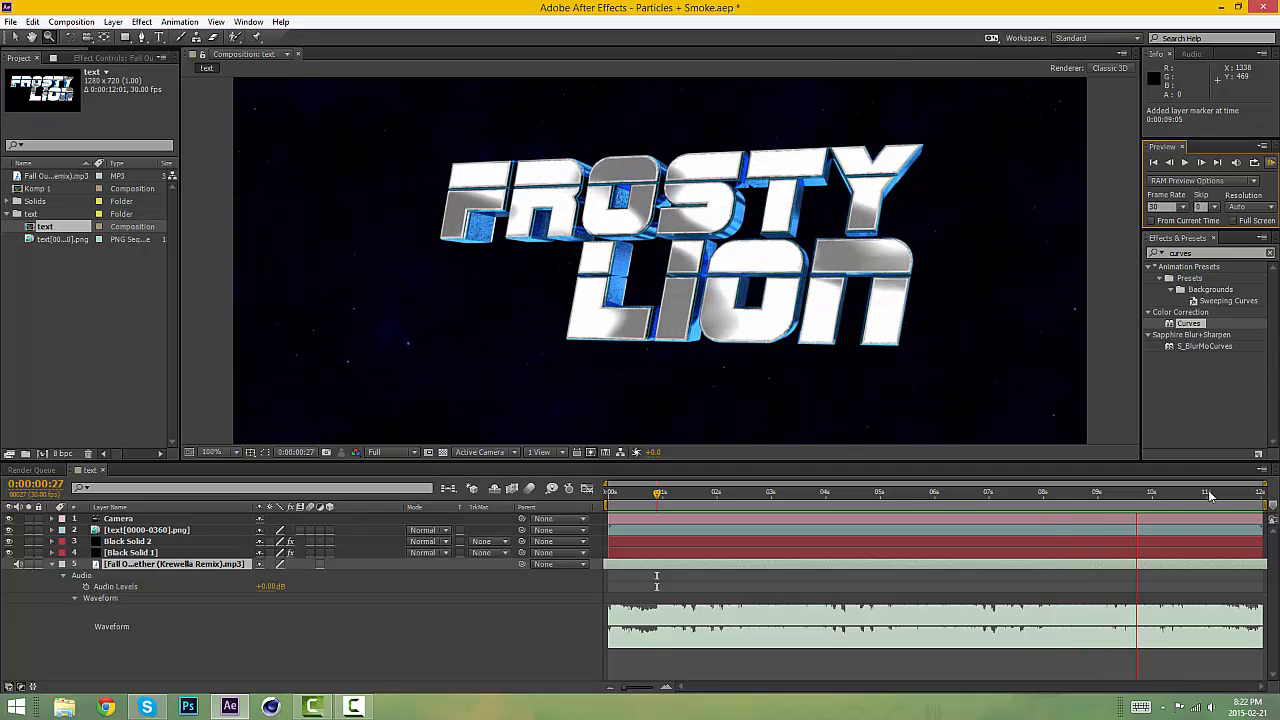
click(1164, 573)
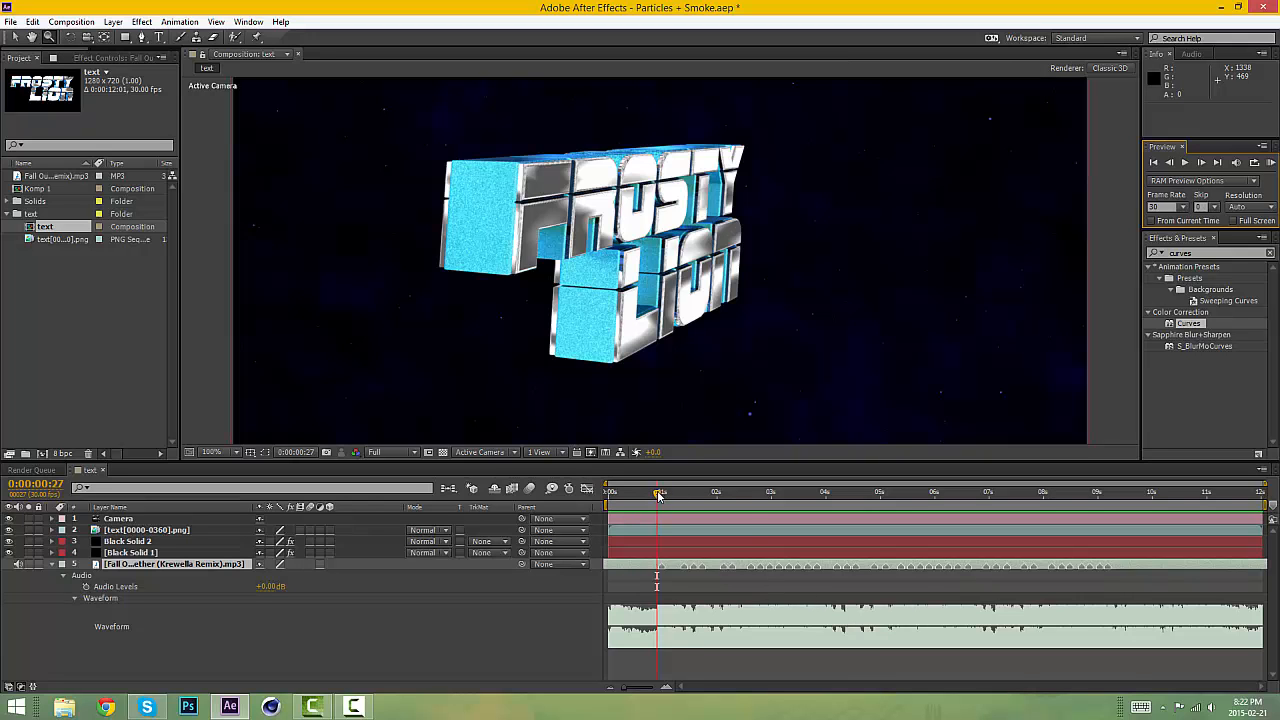
drag(658, 496, 655, 522)
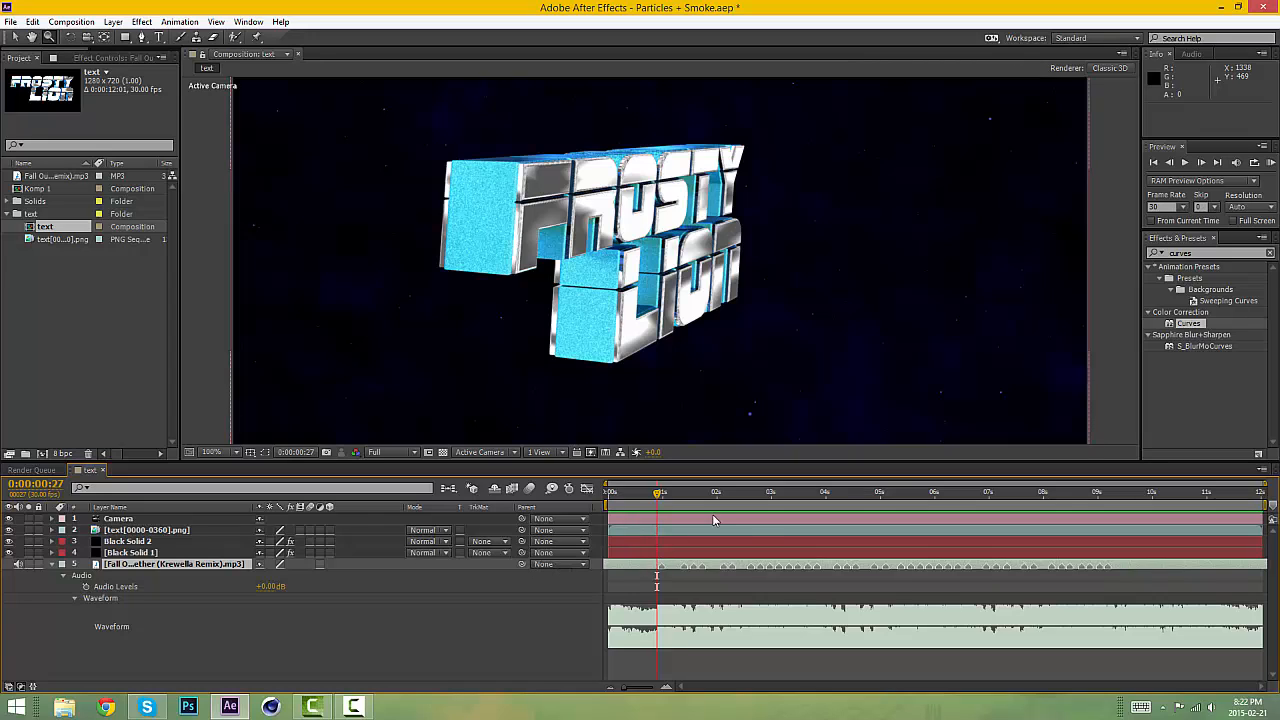
Collapse the mp3 layer's properties and add a new adjustment layer directly above the text PNG sequence layer.
click(53, 565)
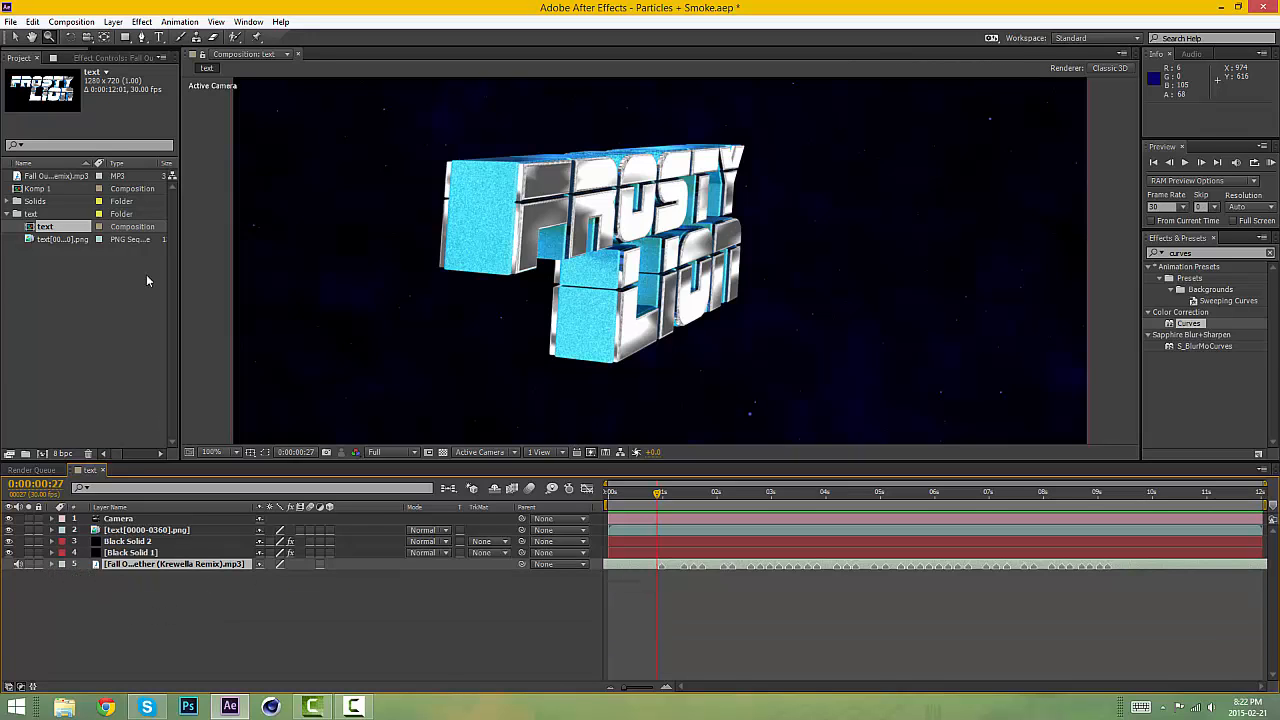
click(115, 24)
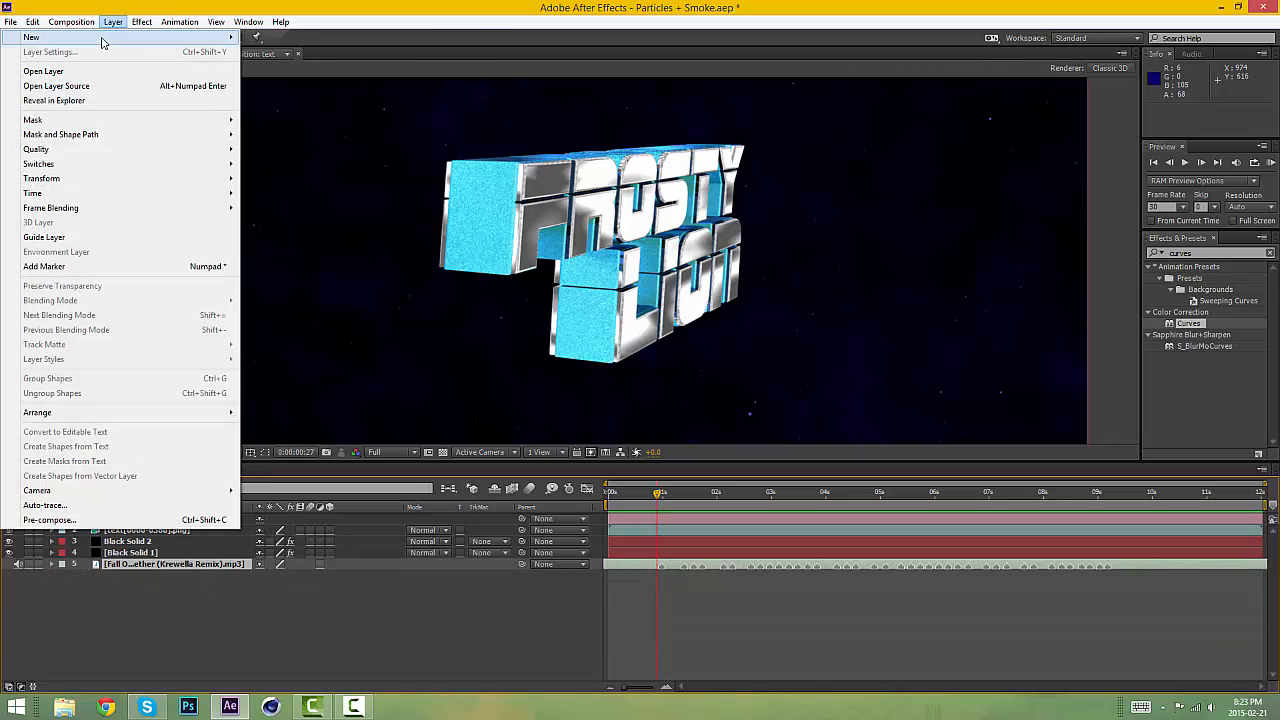
mouse_move(102, 38)
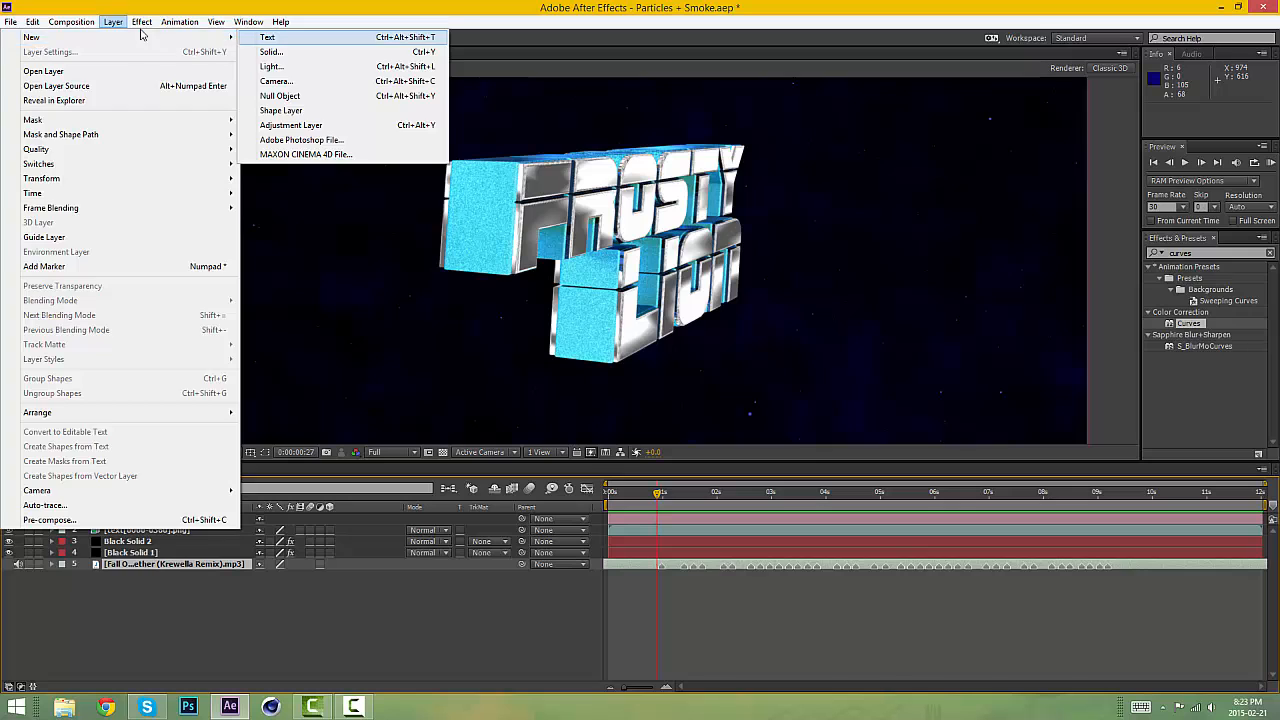
click(291, 125)
drag(152, 568, 146, 532)
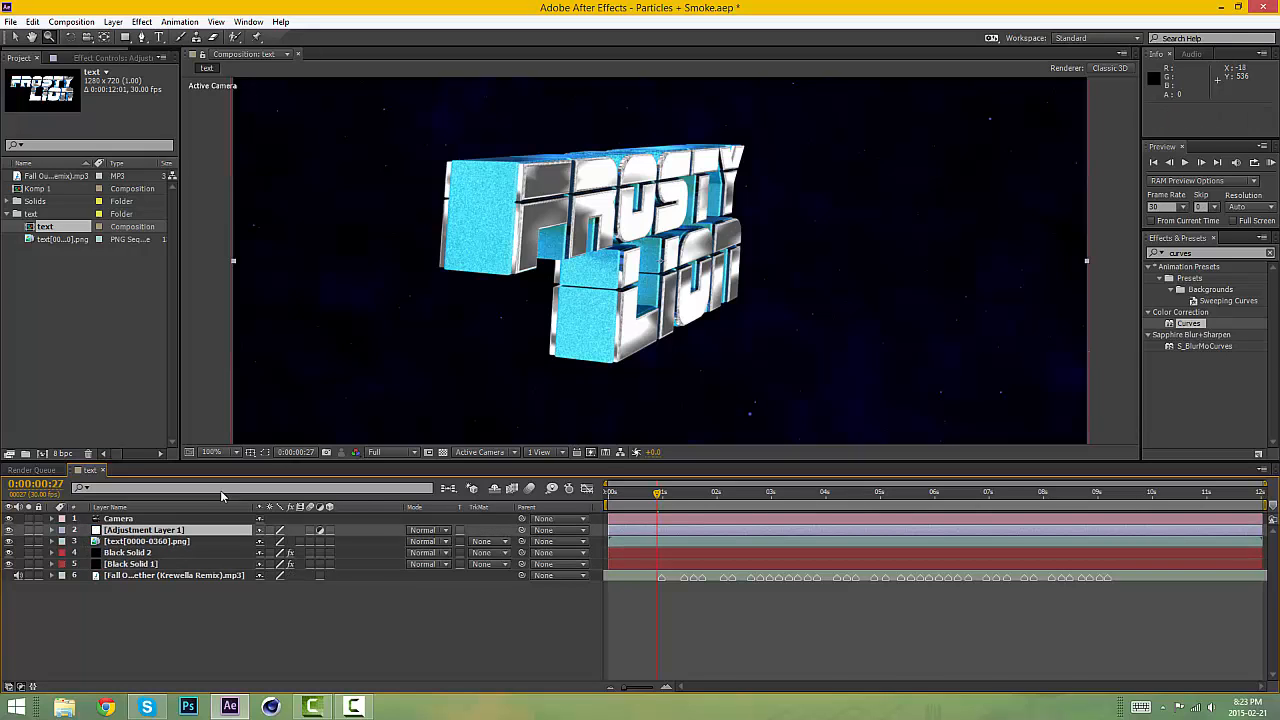
Find the Transform effect by searching for "transform" and apply it to the adjustment layer.
key(Page_Down)
click(686, 496)
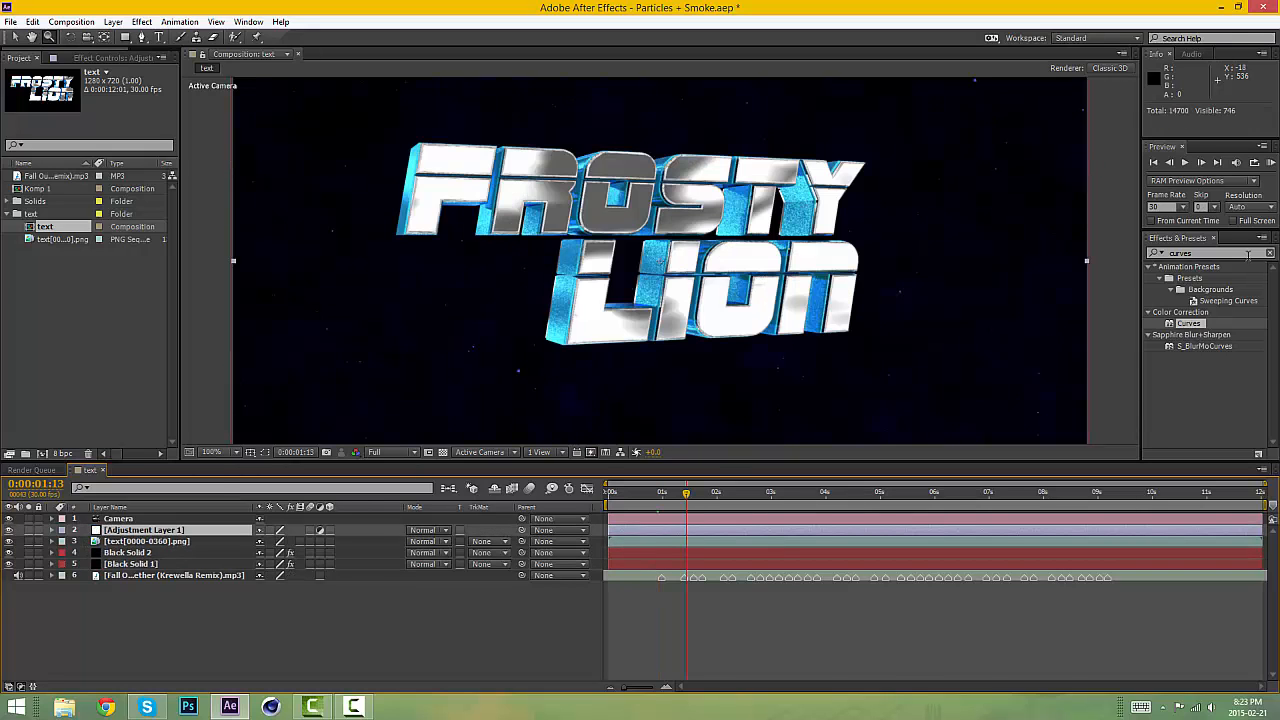
click(1269, 253)
click(1256, 256)
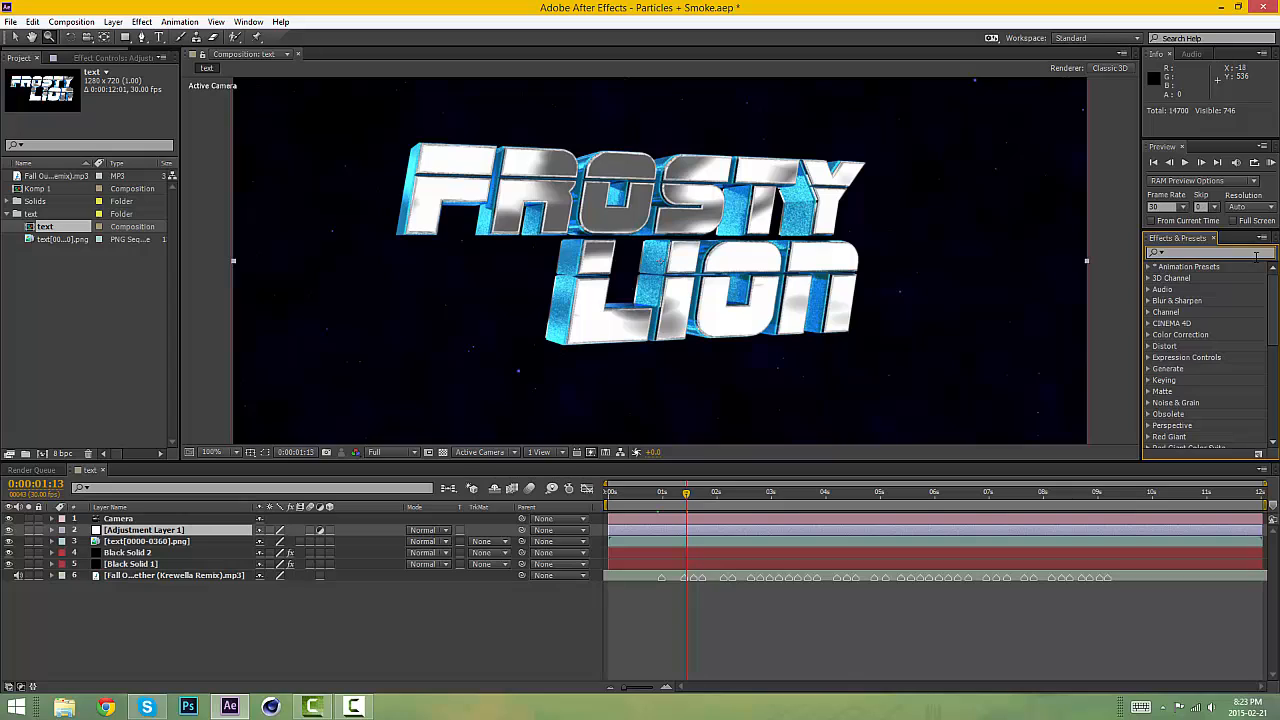
text(transform)
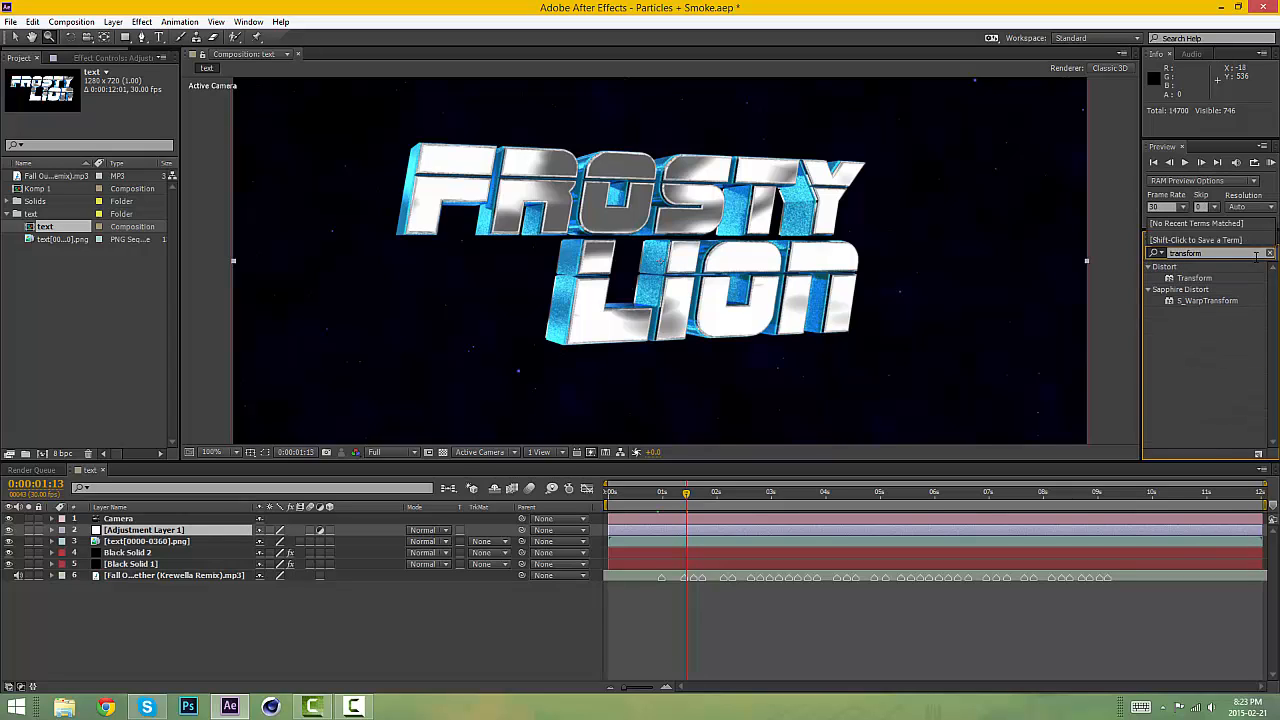
drag(1197, 283, 140, 530)
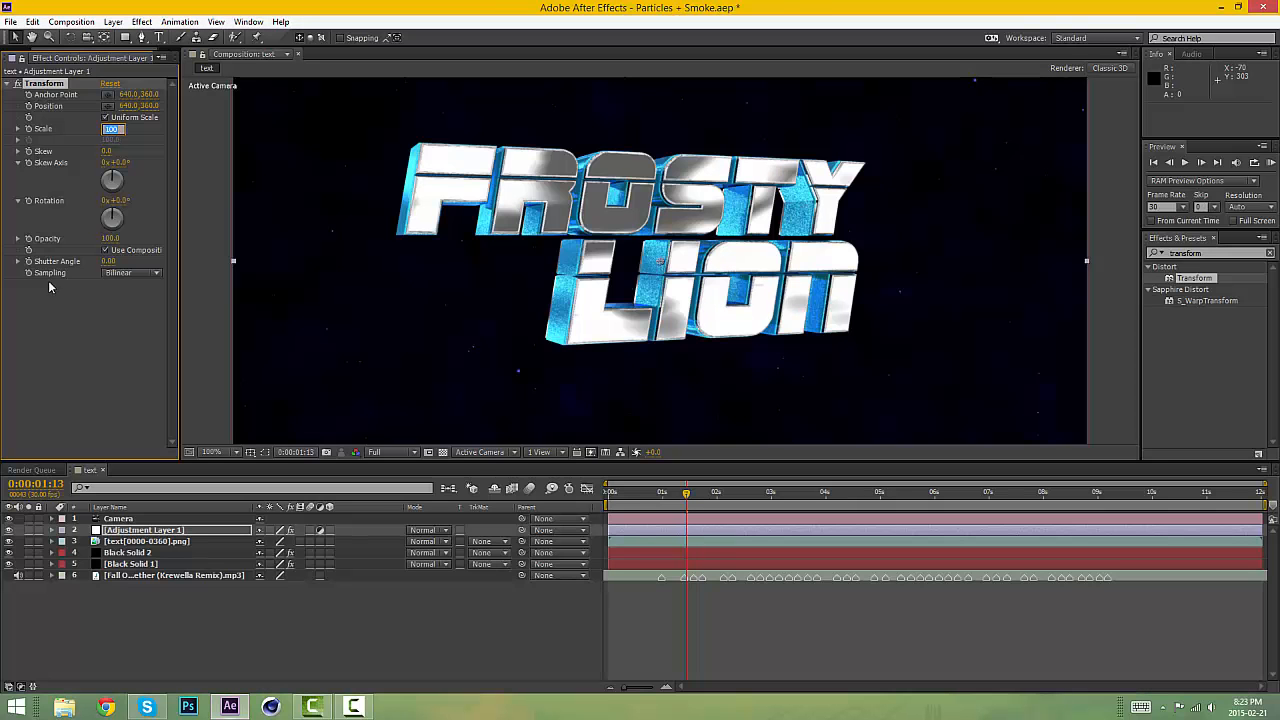
Try enlarging the Transform effect's scale to about 122 on the adjustment layer, and undo the change.
key(Return)
drag(115, 132, 135, 140)
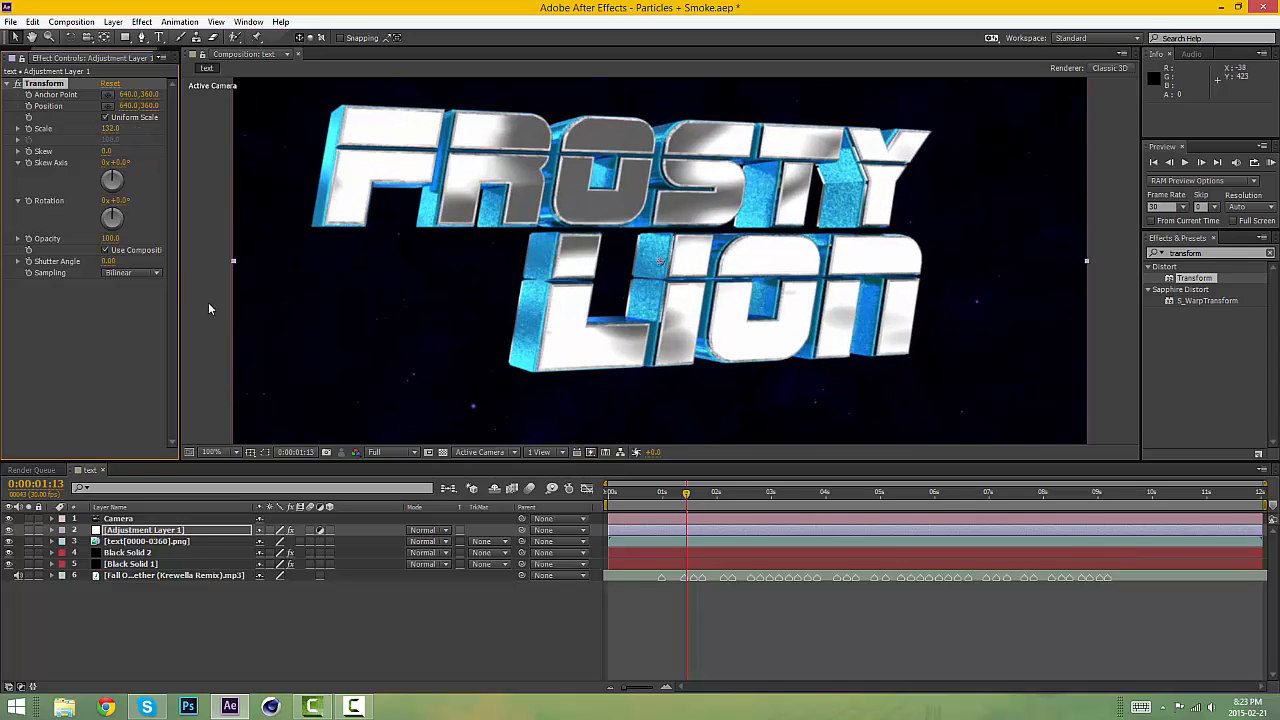
key(ctrl+z)
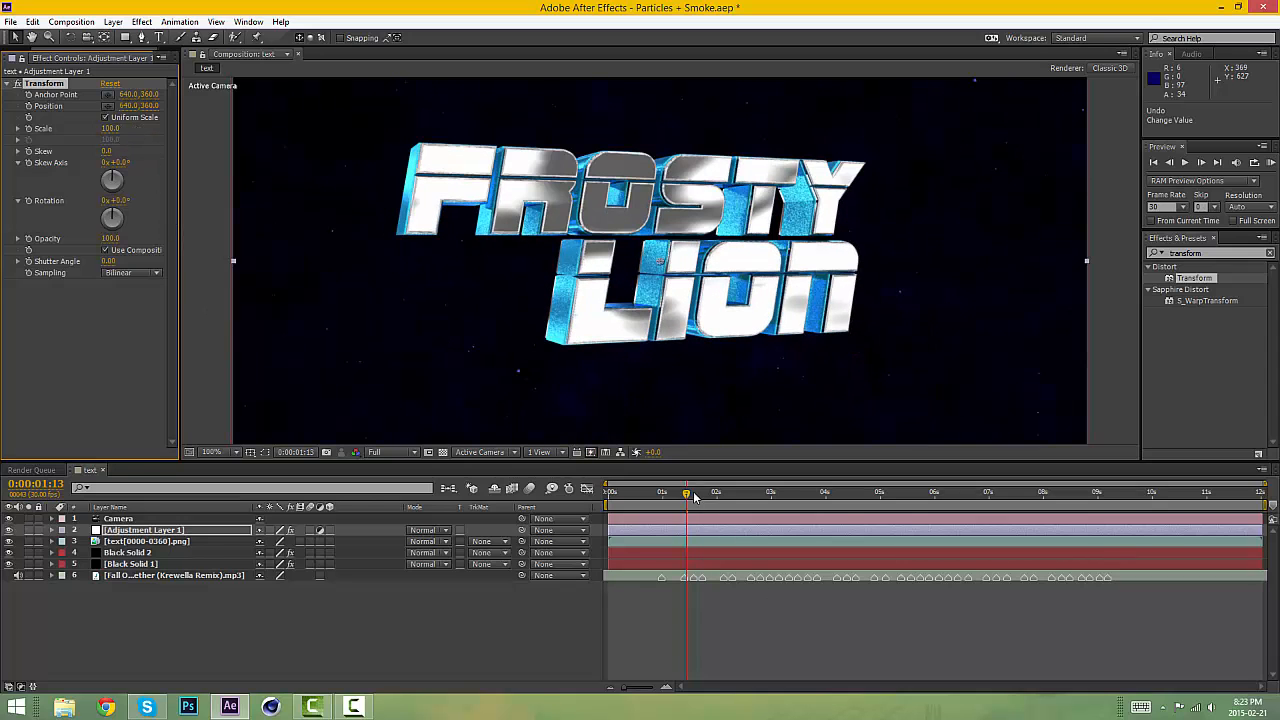
Start keyframing the Transform effect's scale at 100 at 0:00:00:26, just before the first beat, and reveal its properties in the timeline.
drag(694, 494, 664, 494)
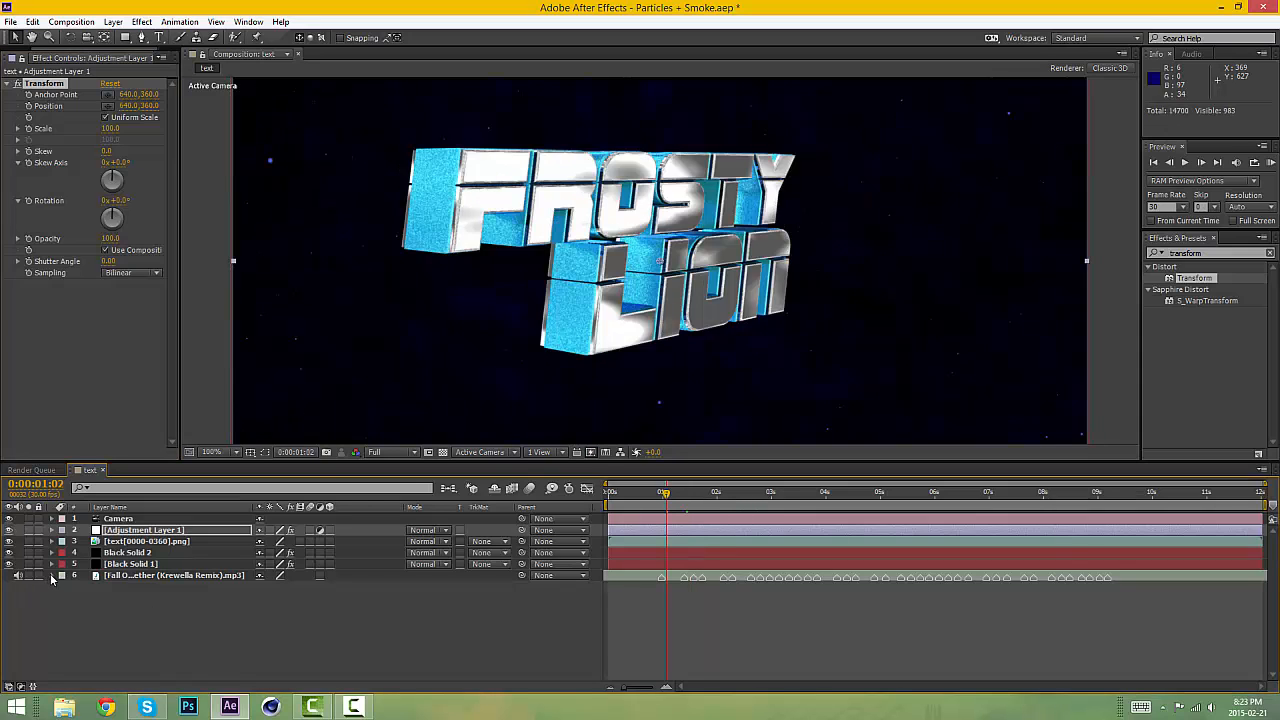
click(51, 575)
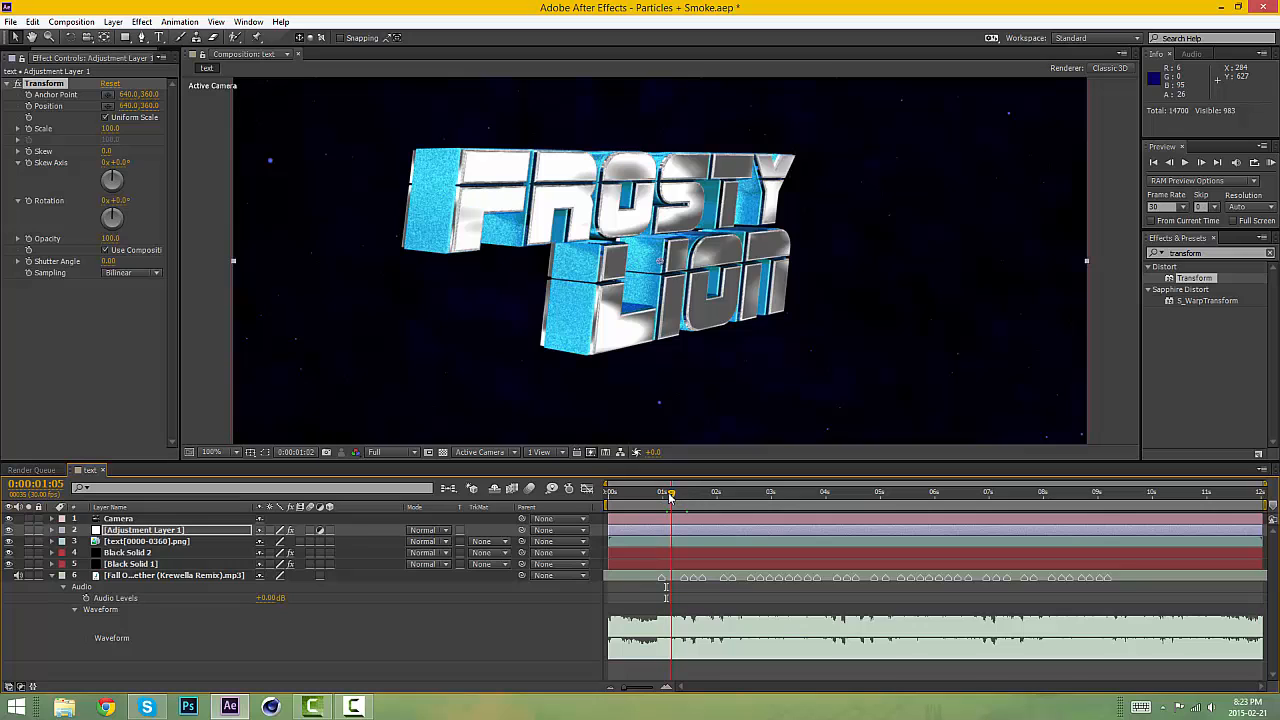
drag(664, 494, 657, 495)
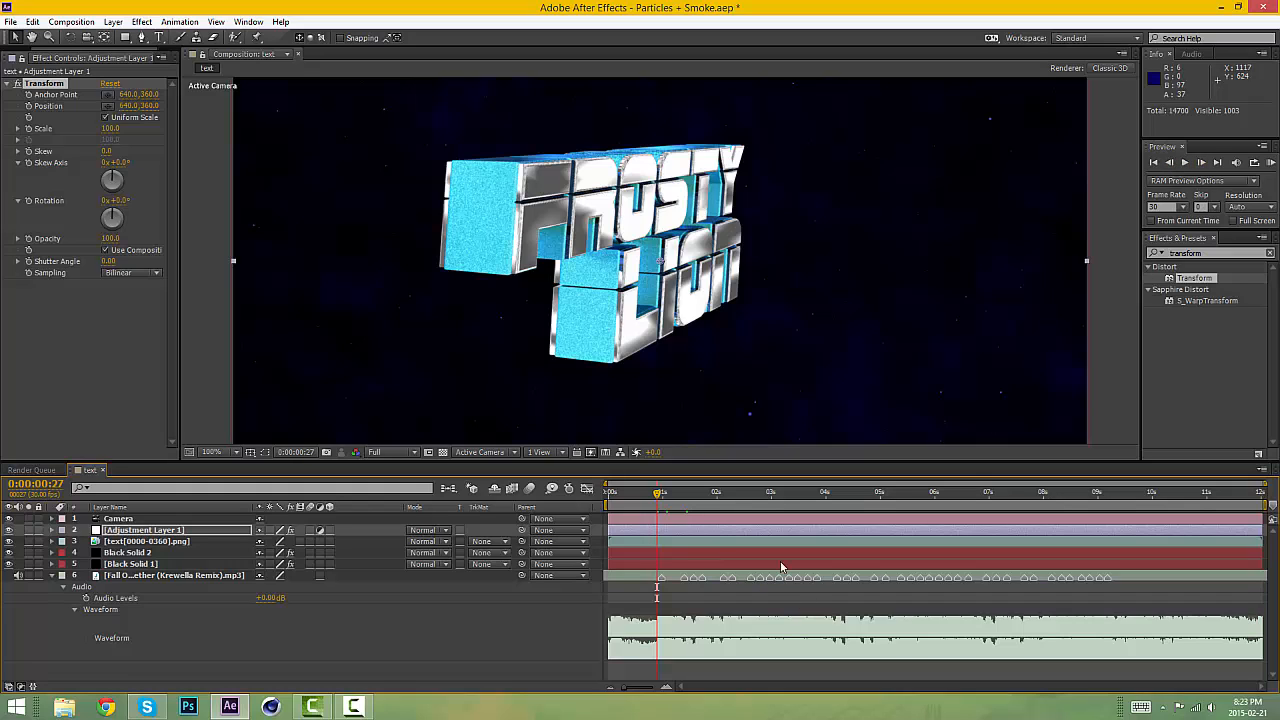
click(1169, 162)
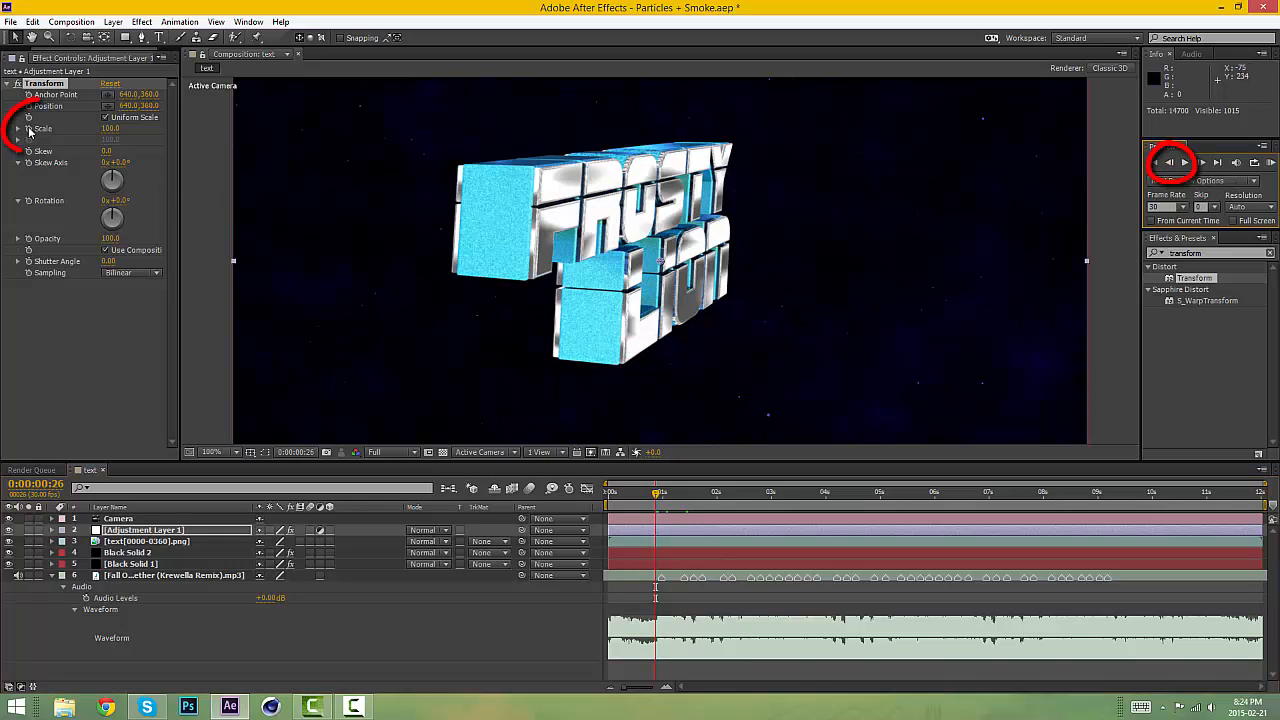
click(52, 530)
click(63, 542)
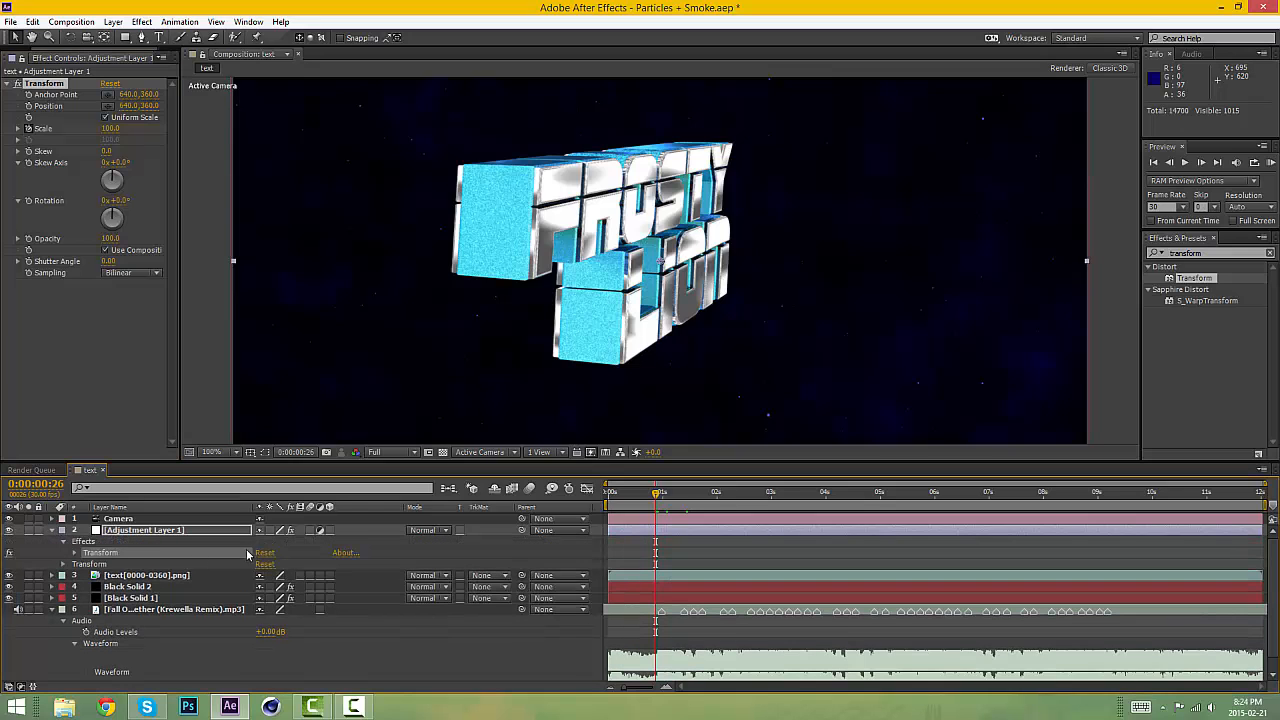
click(76, 553)
scroll(684, 589, down, 1)
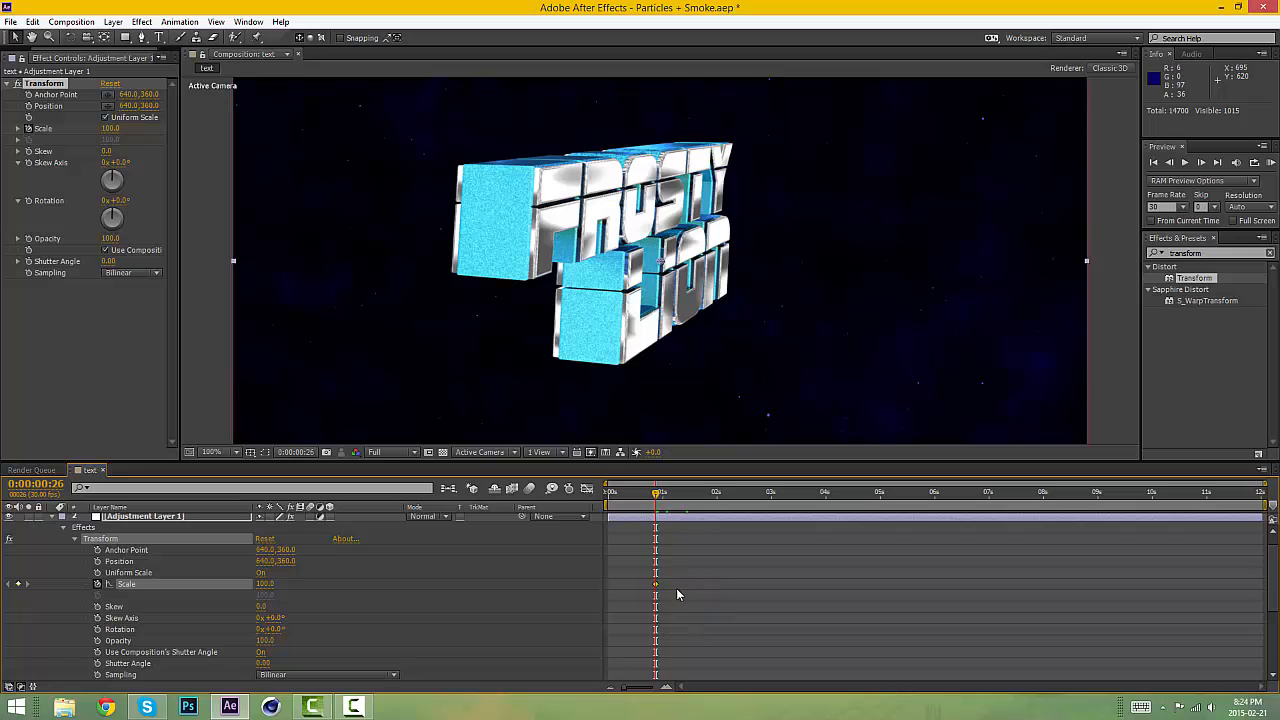
Advance one frame to 0:00:00:27 and set a Transform scale keyframe of 120 on the adjustment layer.
scroll(679, 585, down, 5)
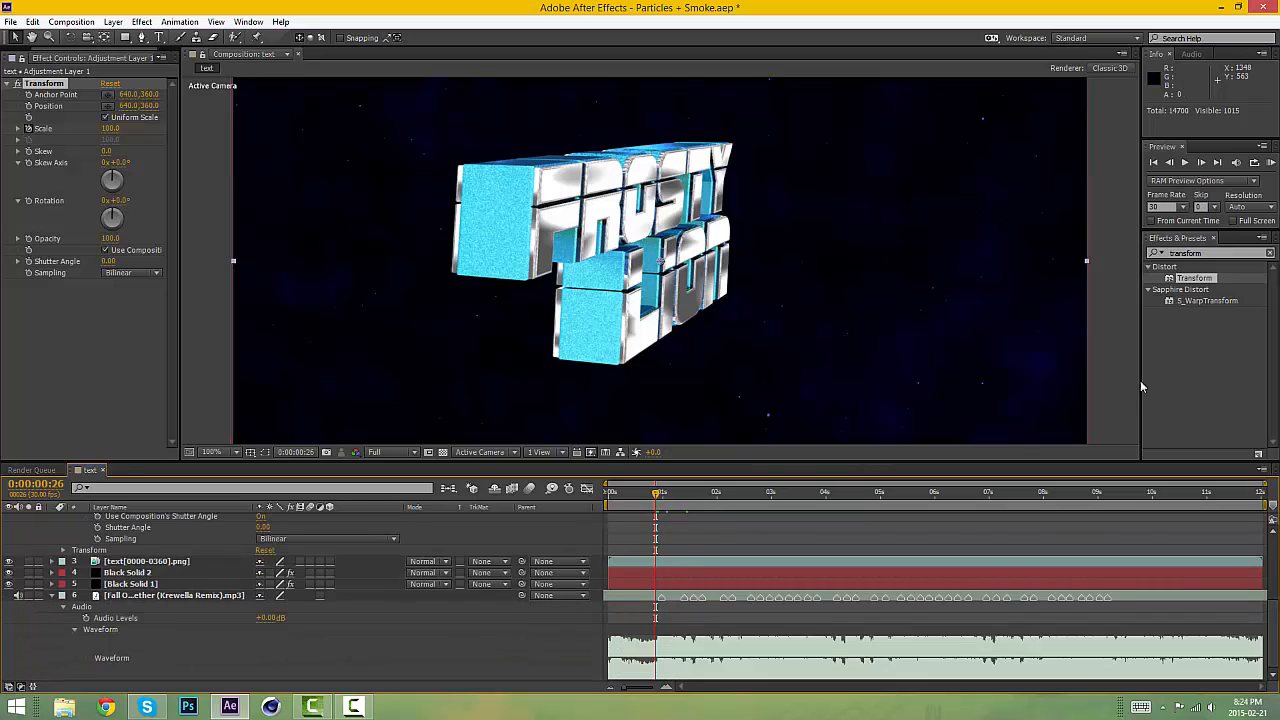
click(1201, 162)
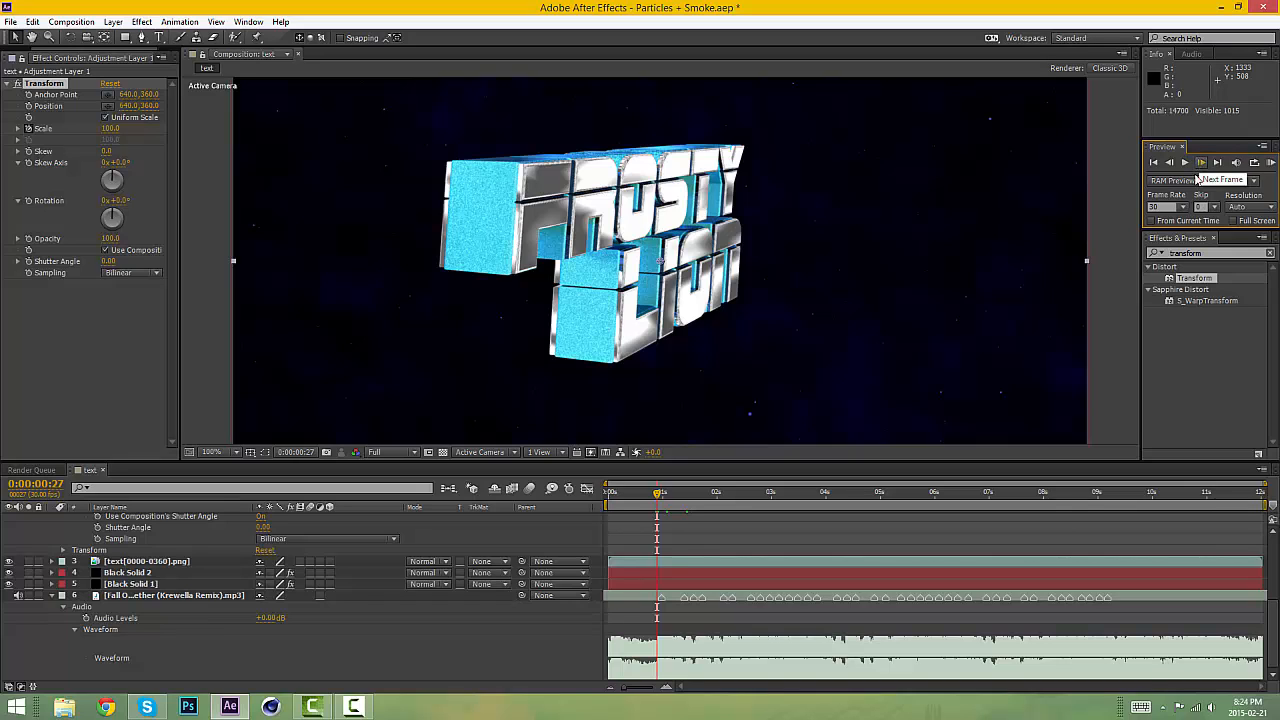
scroll(699, 549, up, 3)
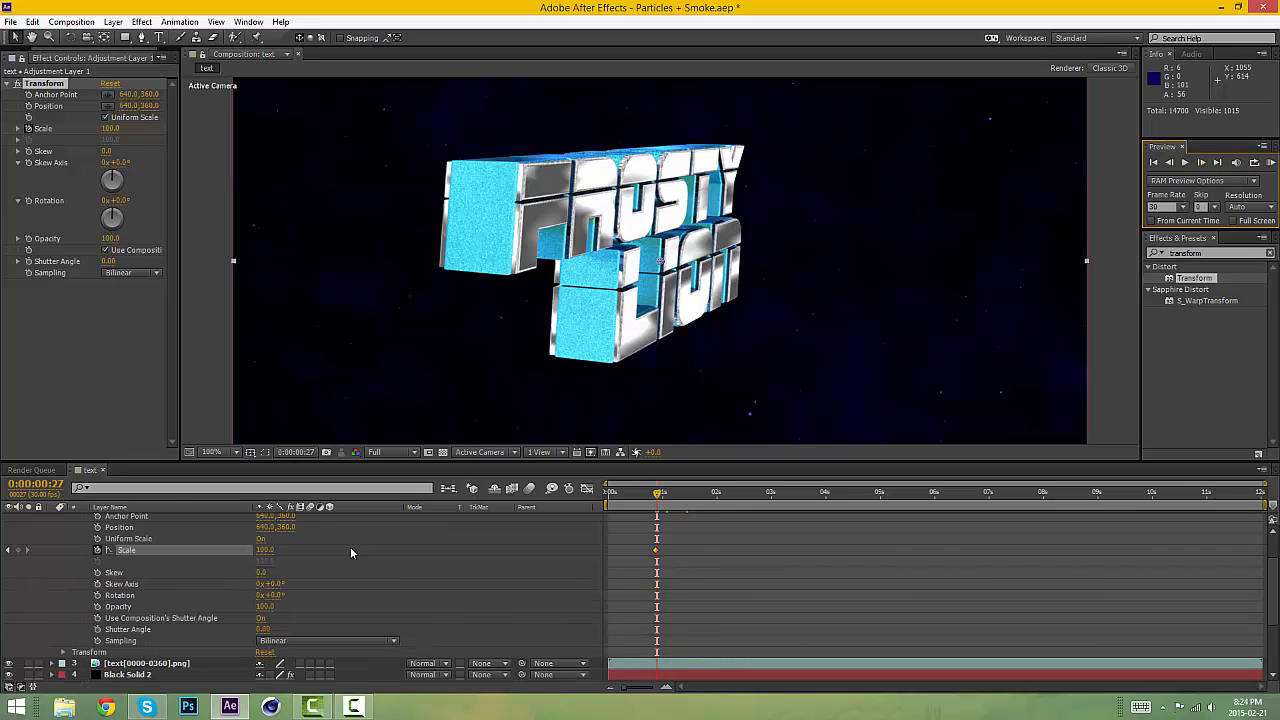
click(263, 550)
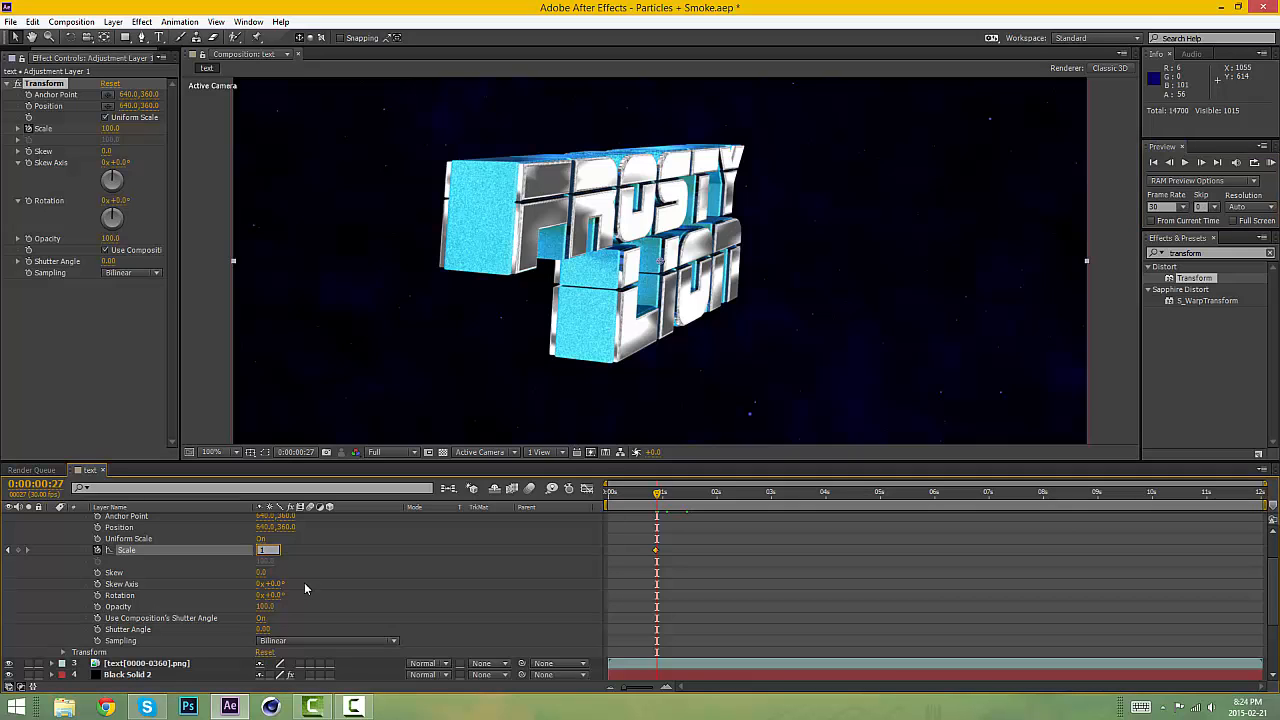
text(120)
key(Return)
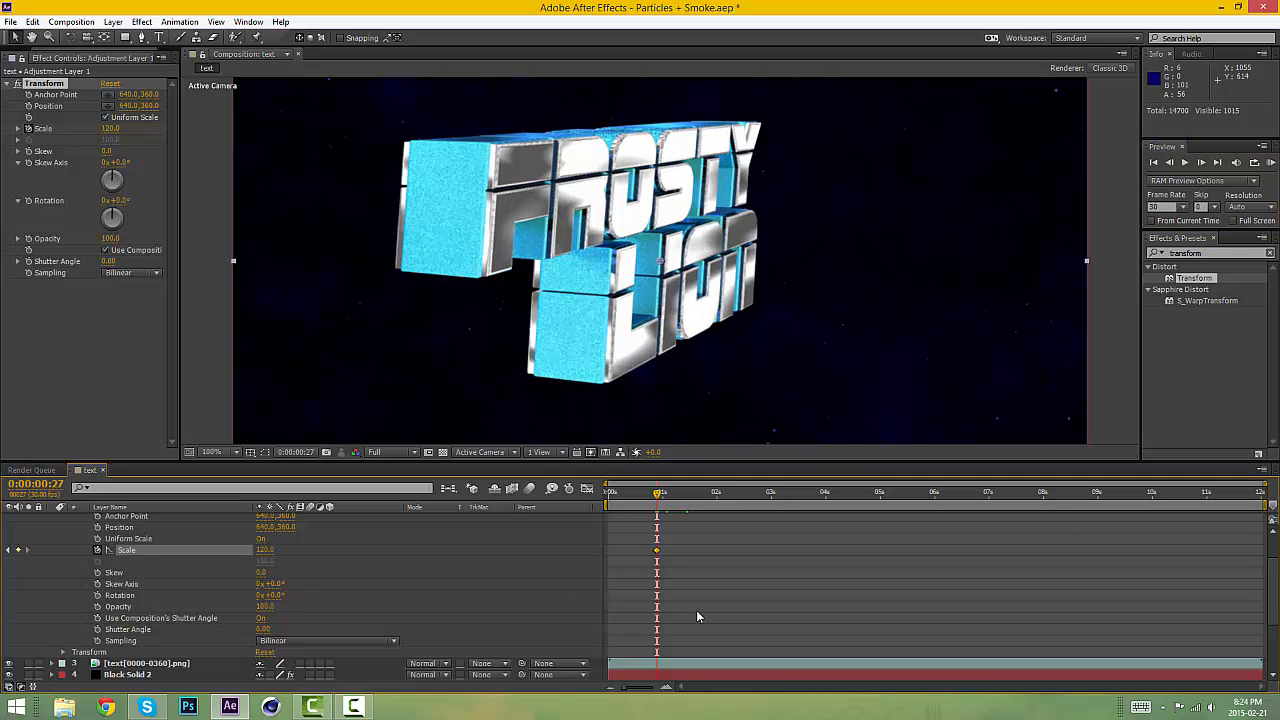
Move the current time to 0:00:01:10, just before the second beat marker, and set the Transform scale to 105.
drag(658, 497, 658, 500)
scroll(672, 553, down, 3)
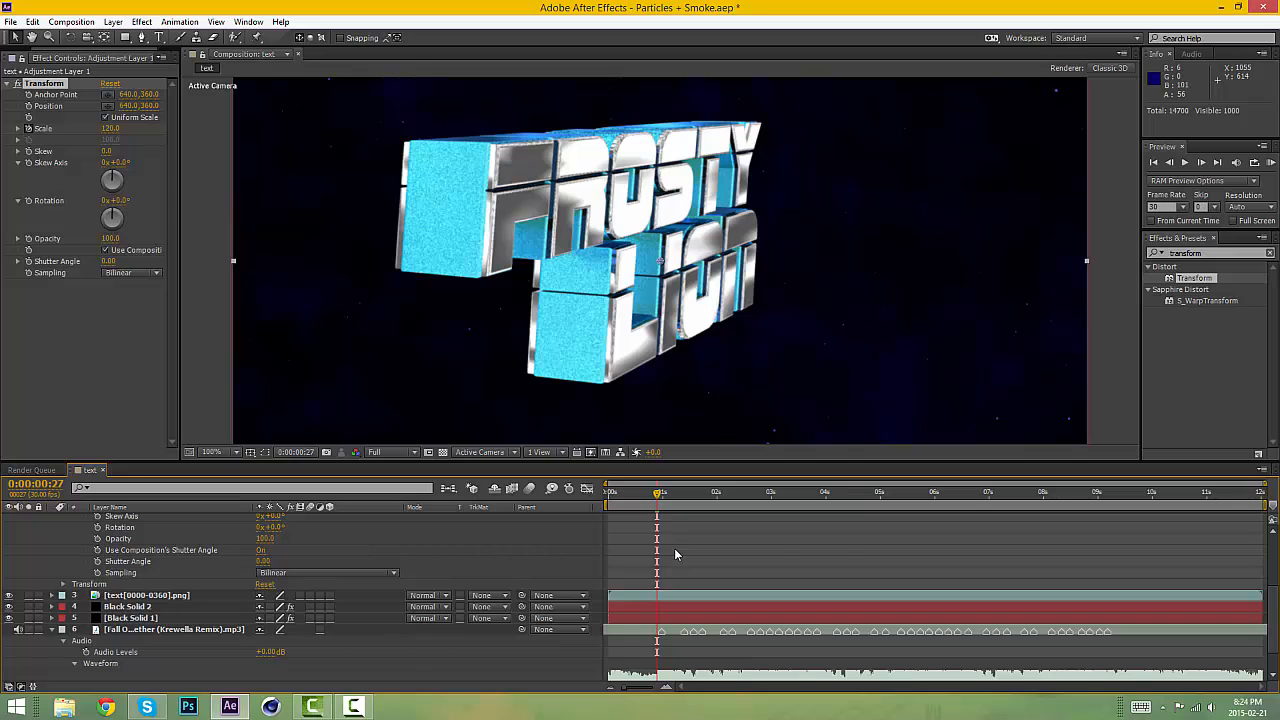
drag(658, 496, 686, 498)
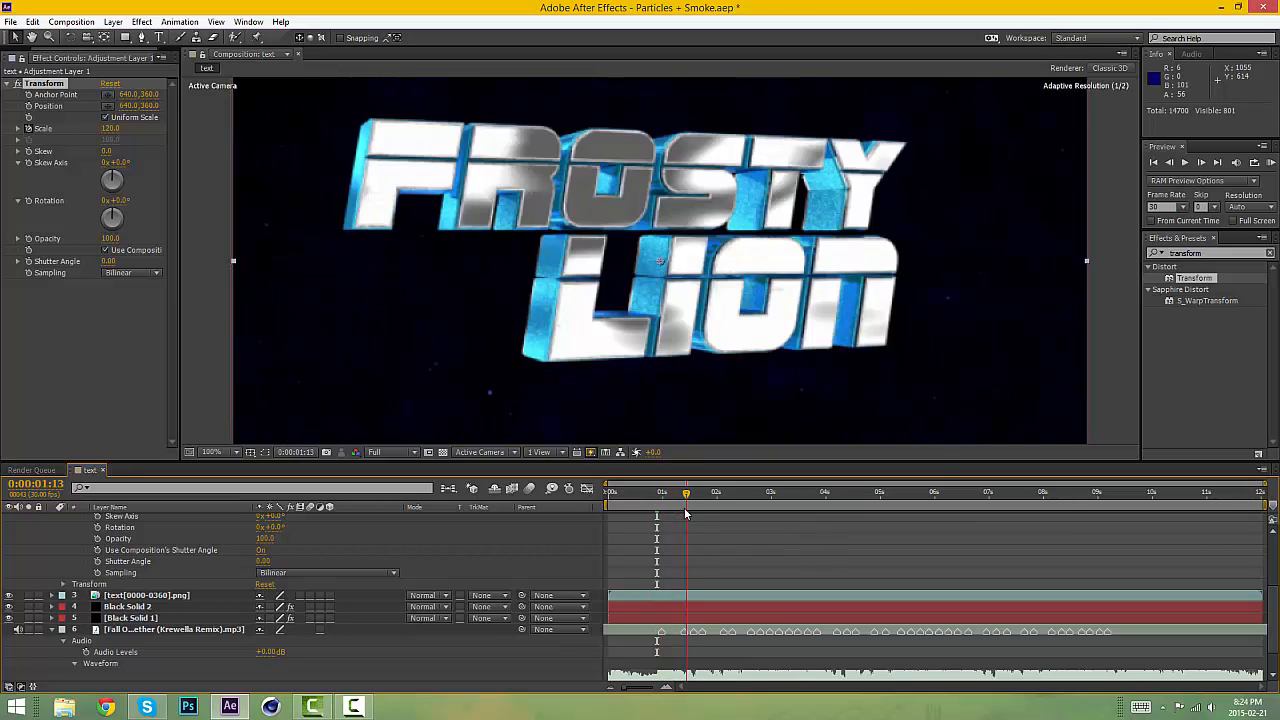
click(1175, 164)
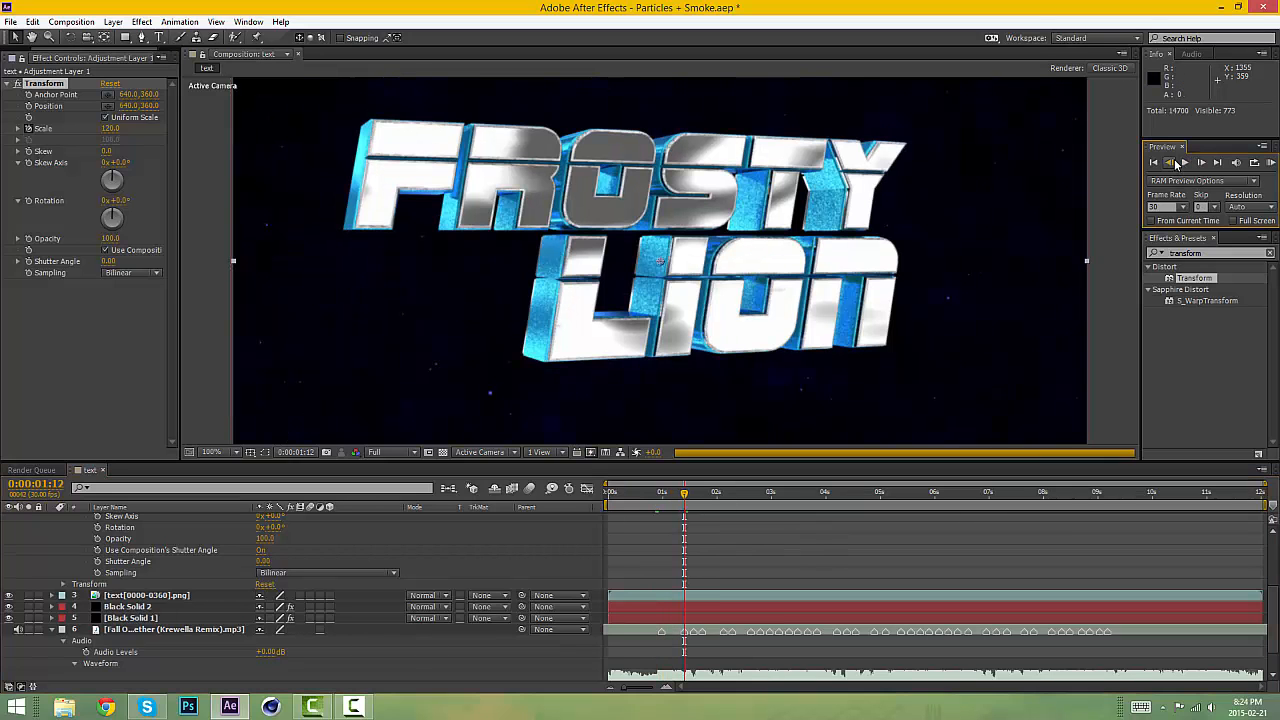
click(1175, 164)
click(1175, 164)
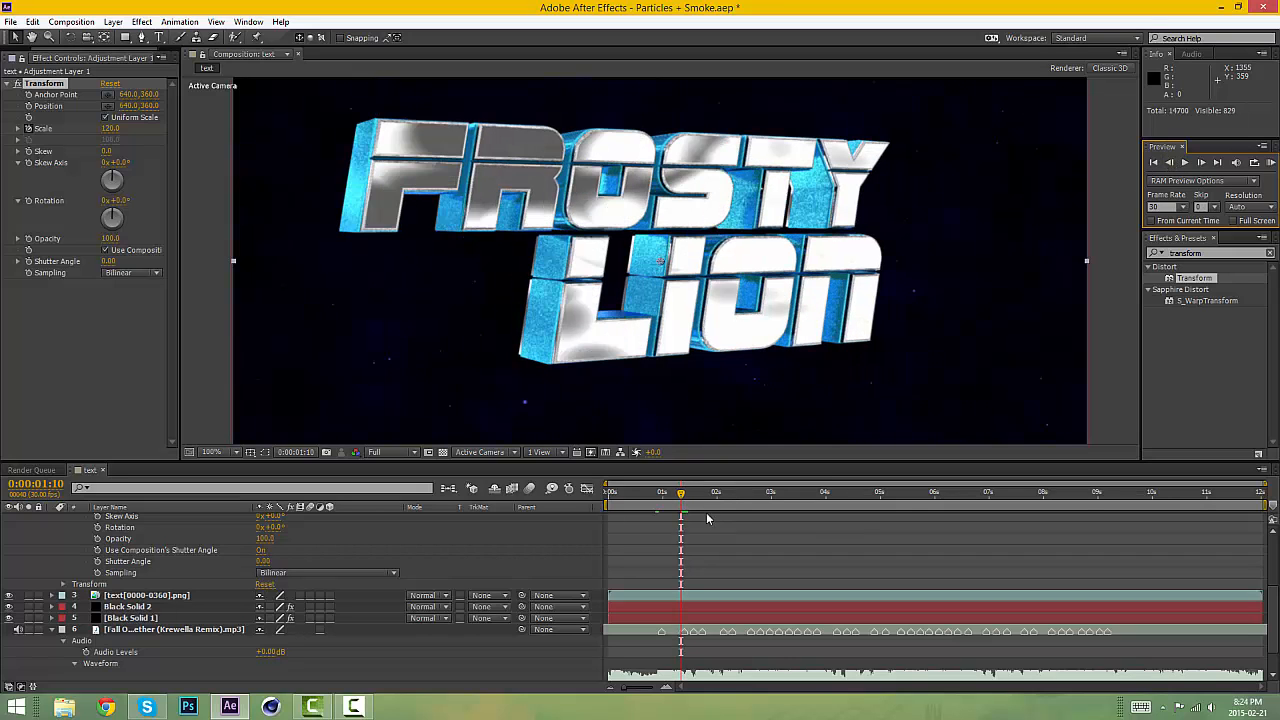
click(1198, 164)
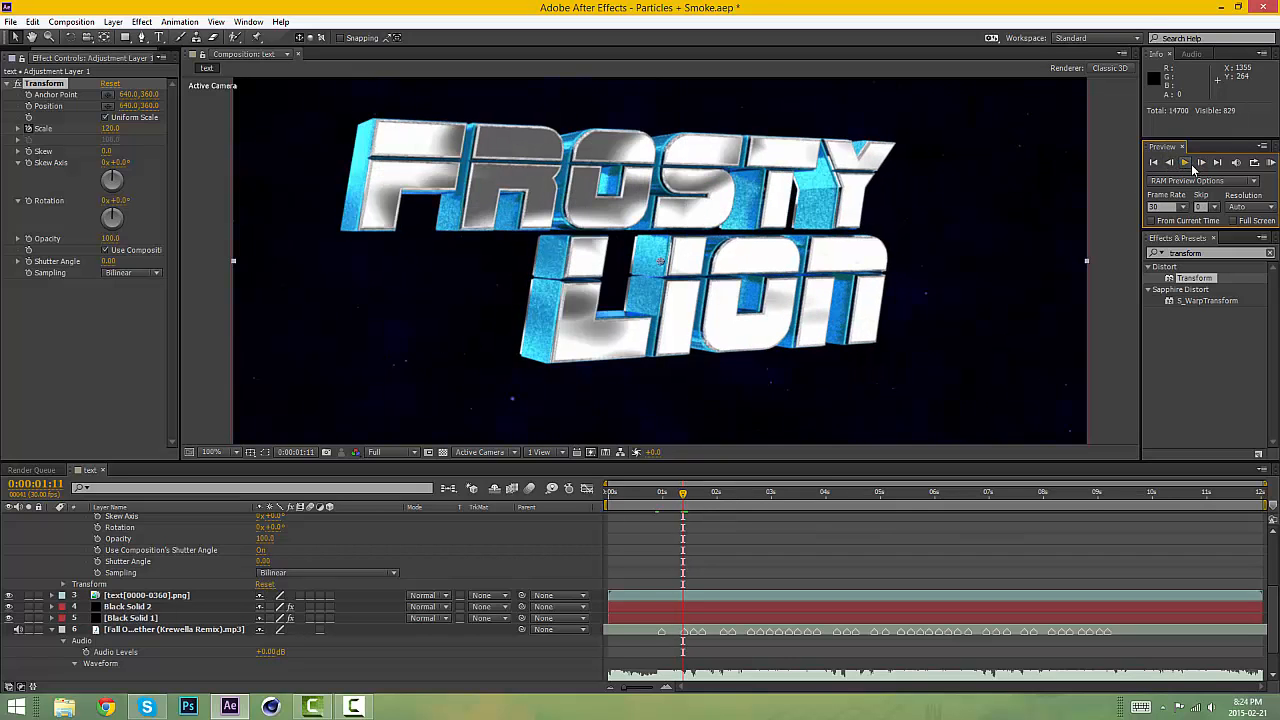
click(1169, 164)
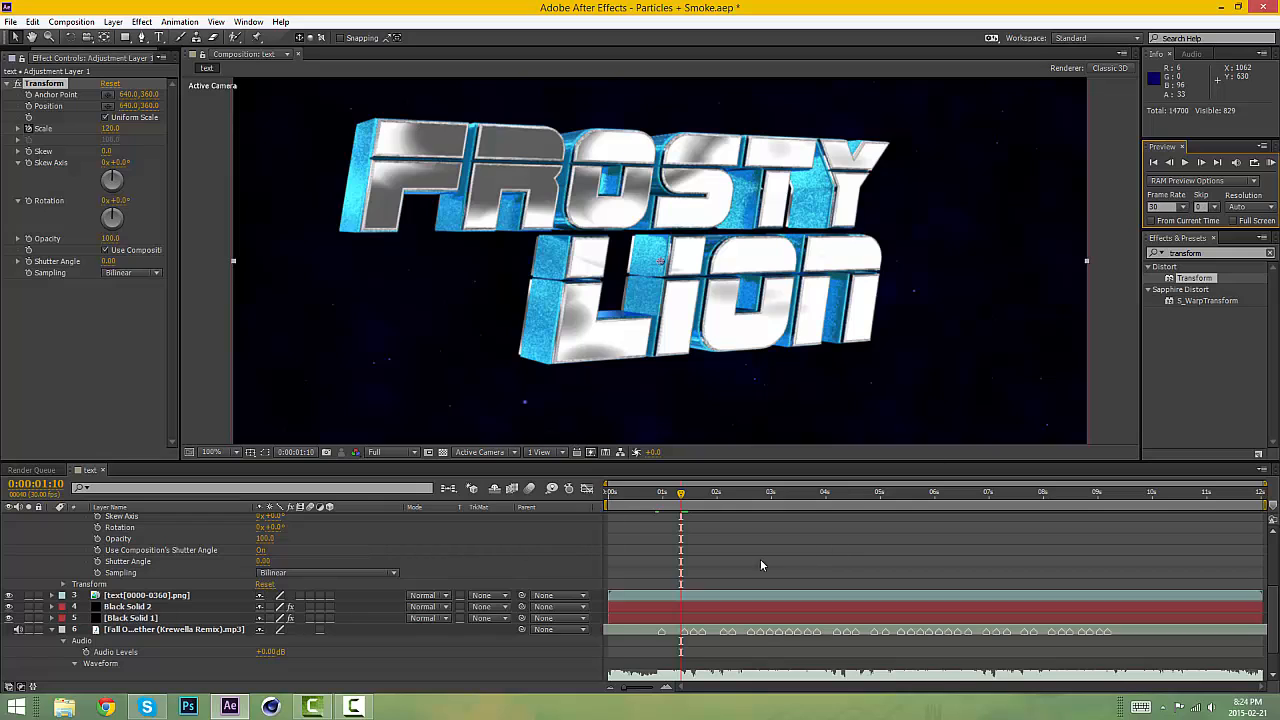
scroll(458, 568, up, 3)
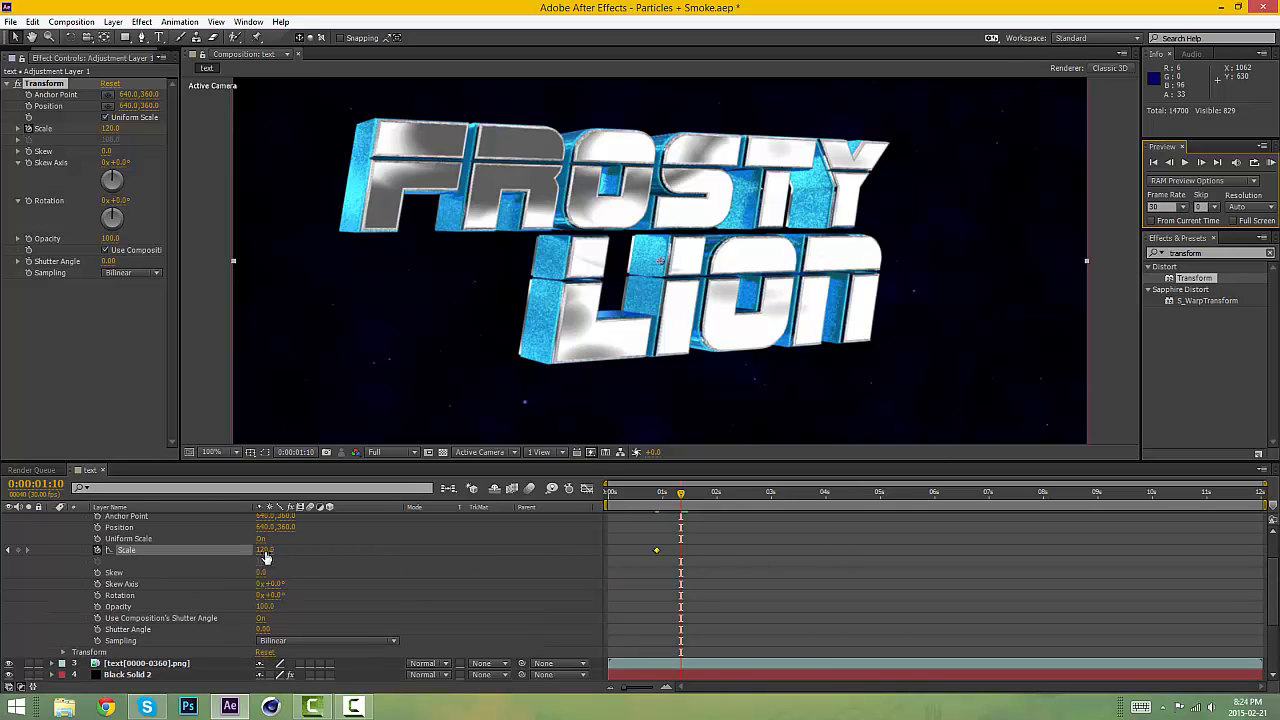
click(264, 551)
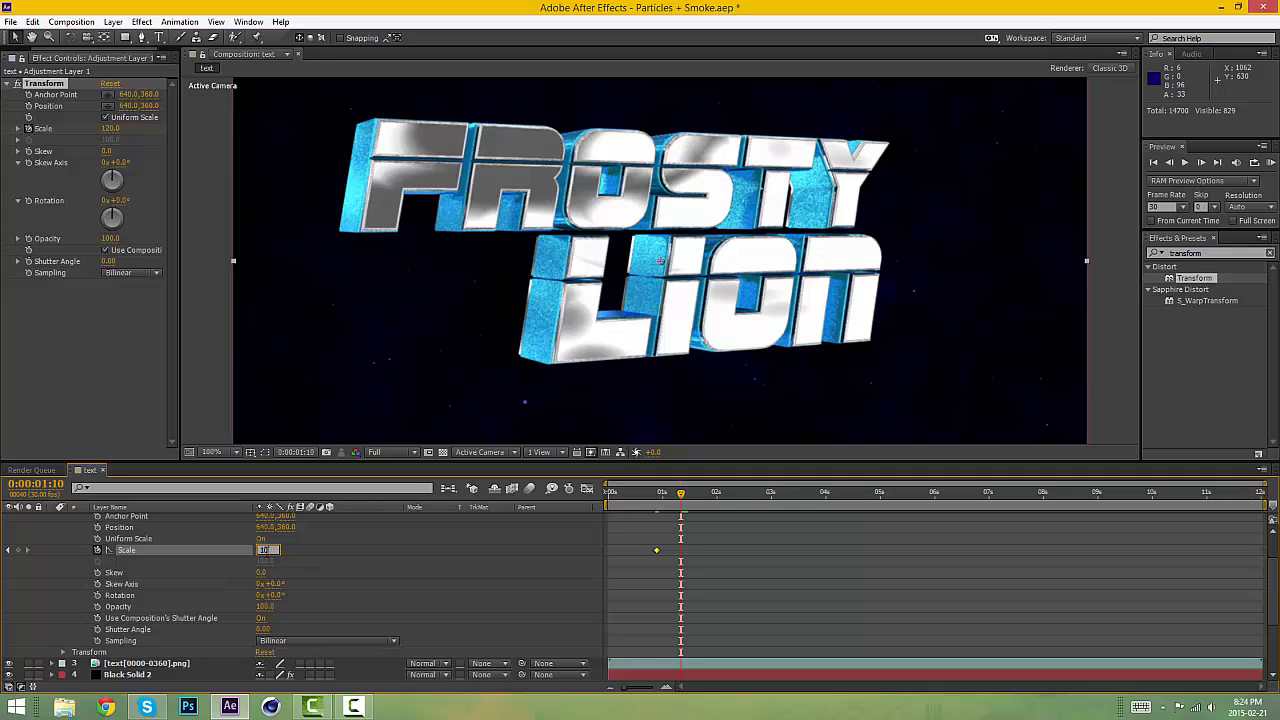
key(Return)
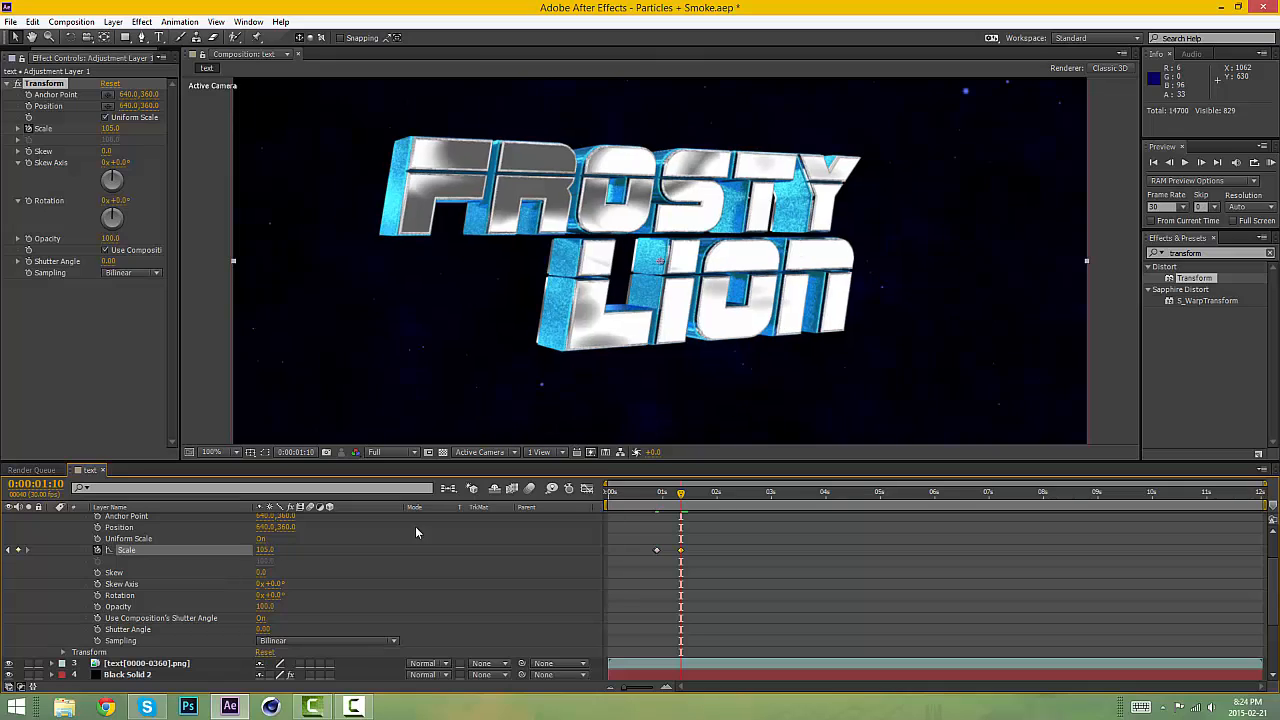
Advance one frame to 0:00:01:11 and set a Transform scale keyframe of 120 on the adjustment layer.
click(1201, 163)
click(264, 549)
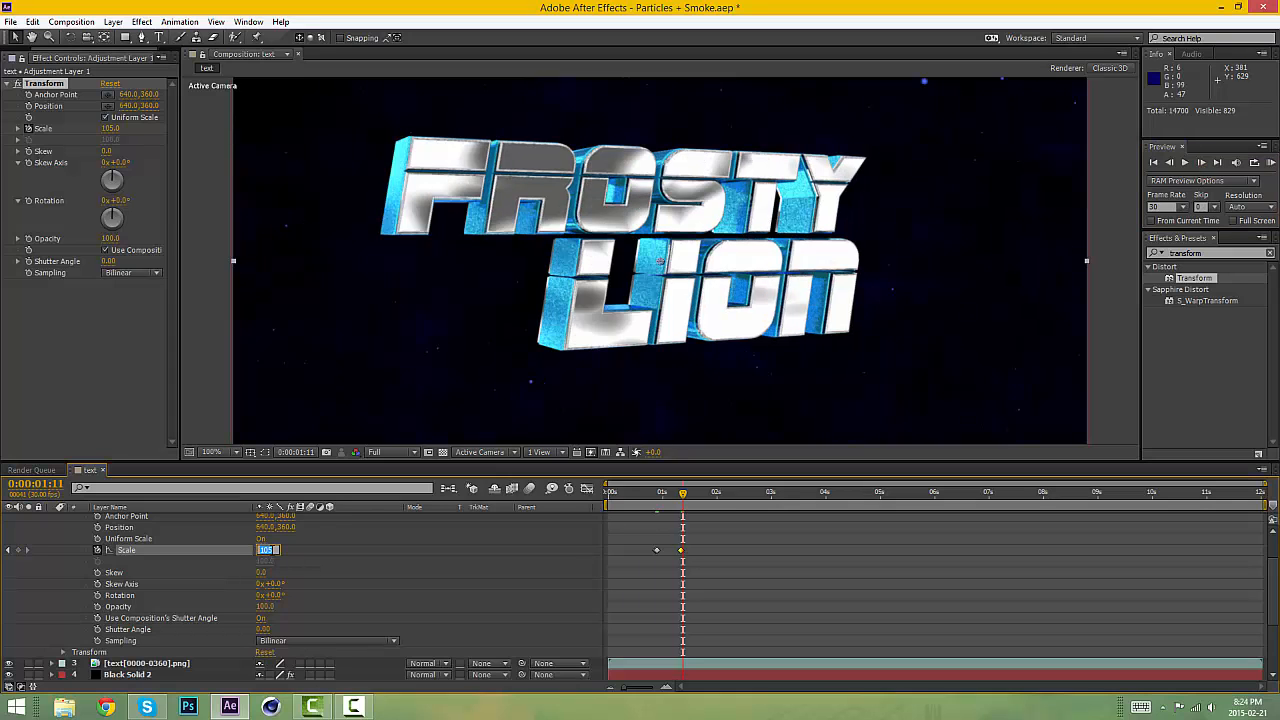
text(120)
key(Return)
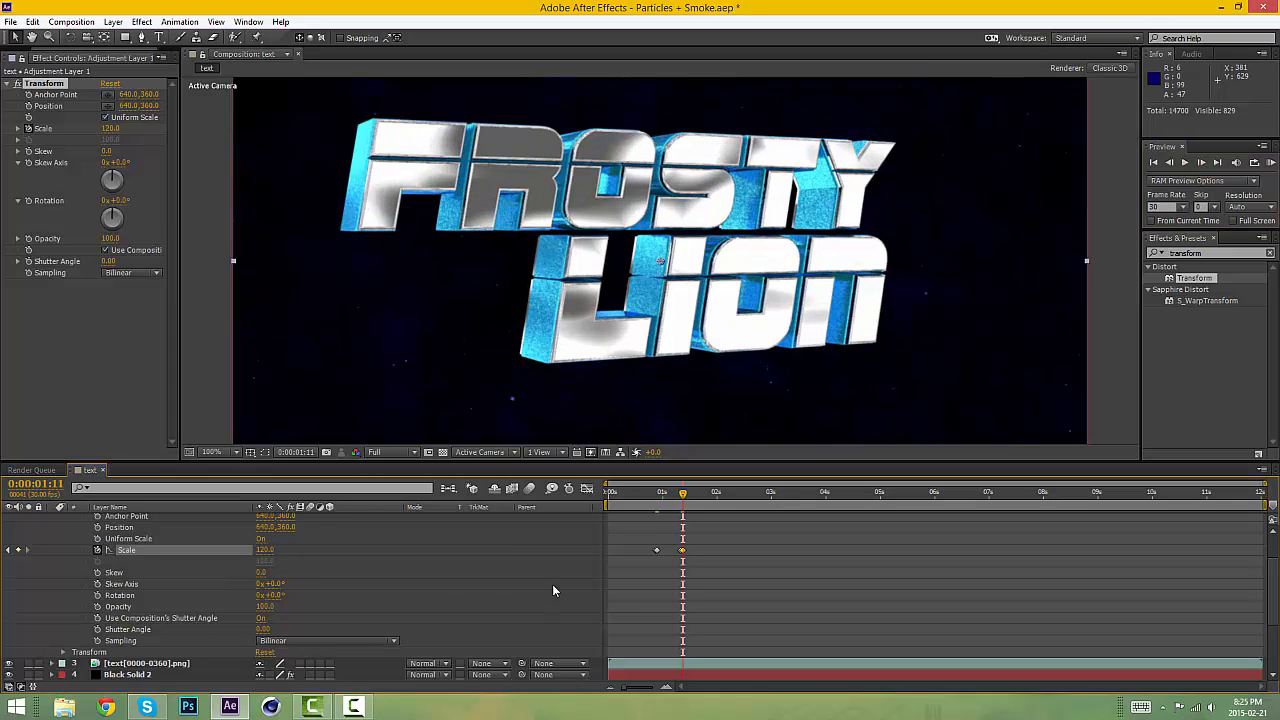
Scrub between the first two beats and play a RAM preview of the first two scale pulses.
click(659, 495)
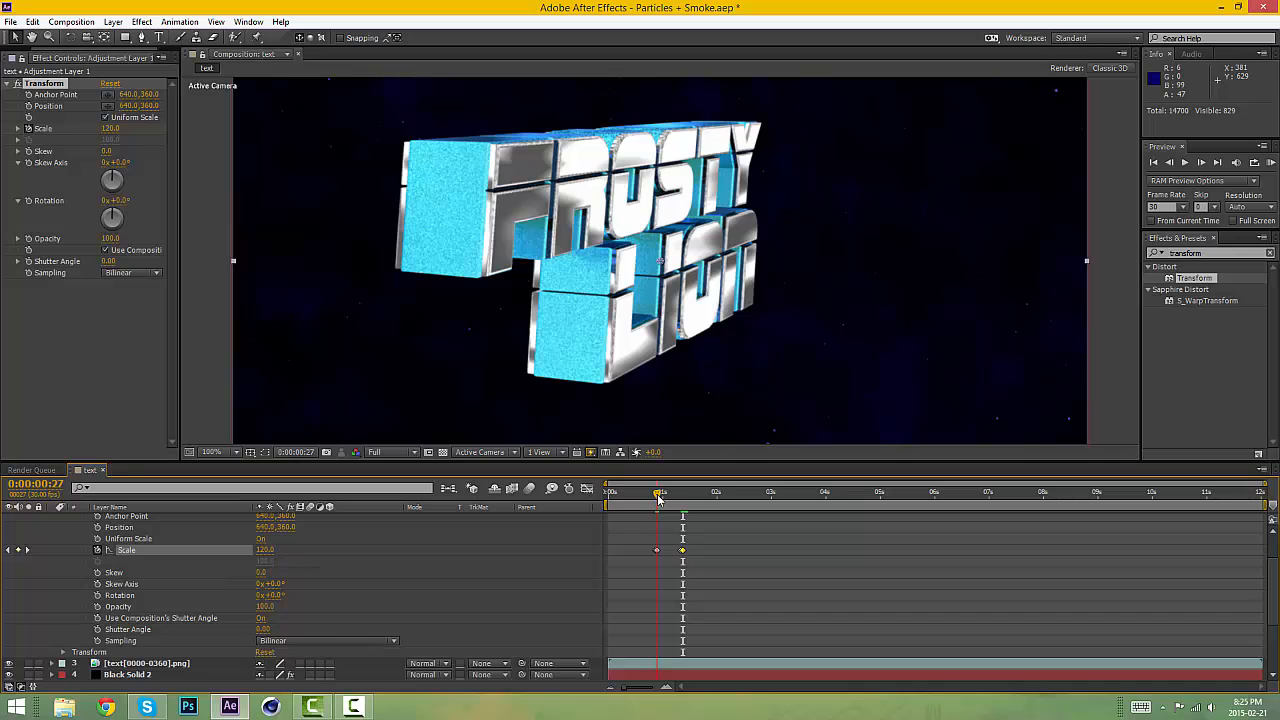
drag(658, 497, 684, 505)
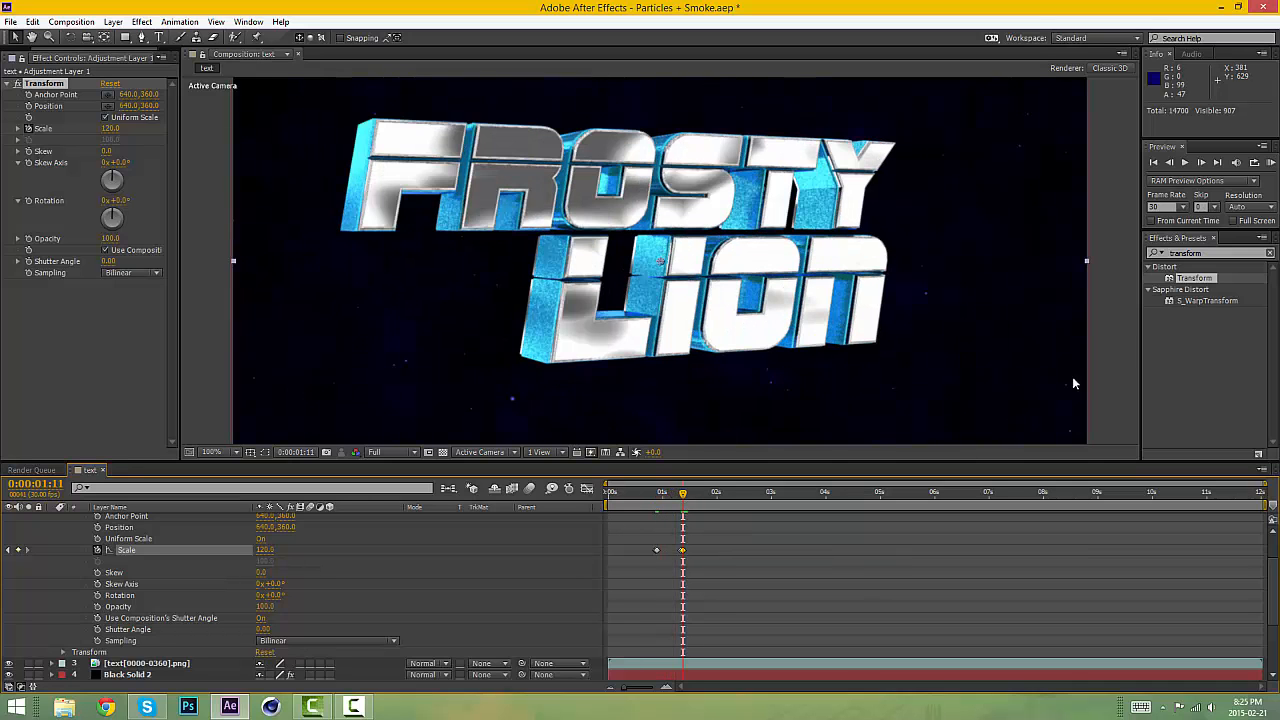
click(1270, 163)
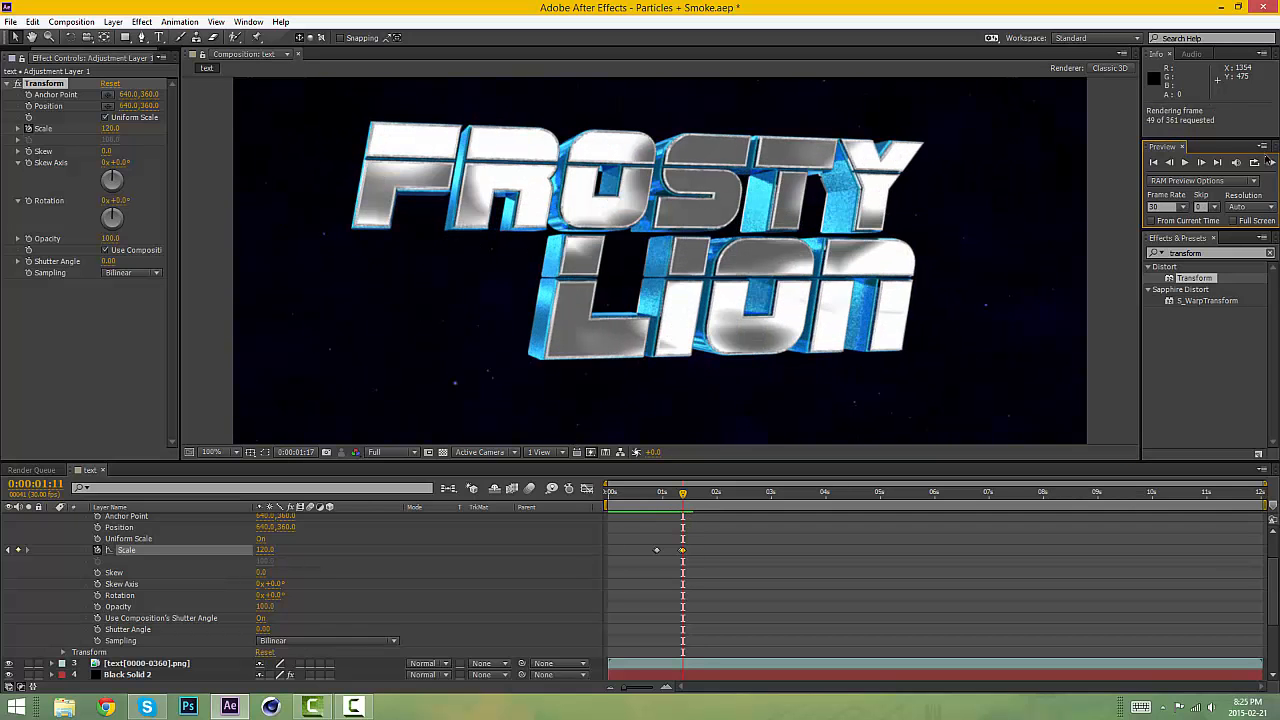
click(1268, 178)
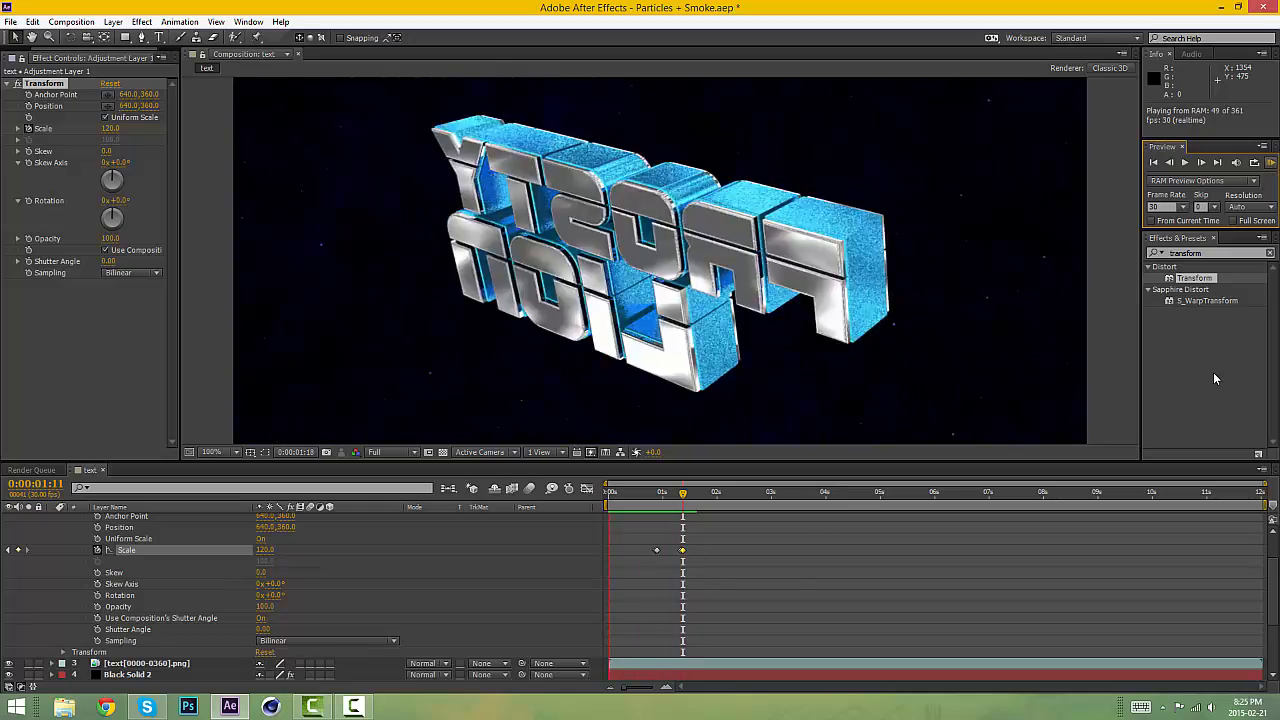
click(1210, 374)
Select the pair of scale keyframes at the second beat, 0:00:01:10 and 0:00:01:11, and copy them.
click(699, 567)
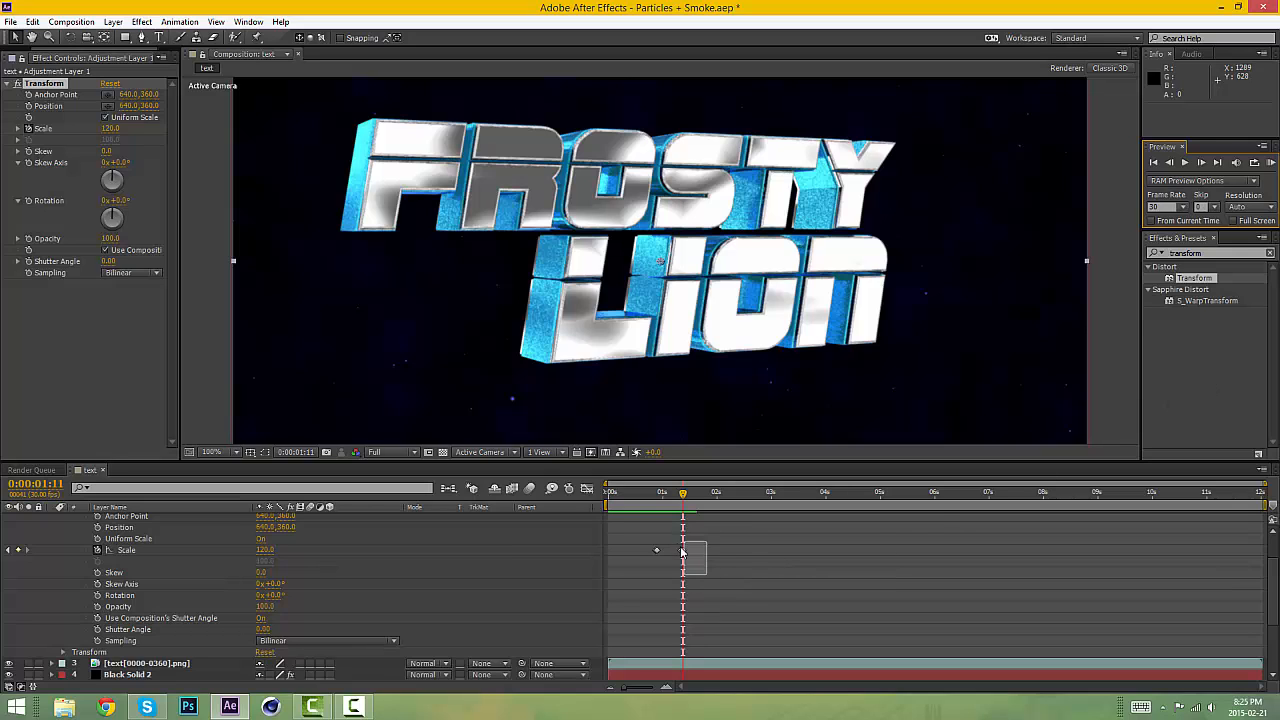
drag(682, 550, 672, 538)
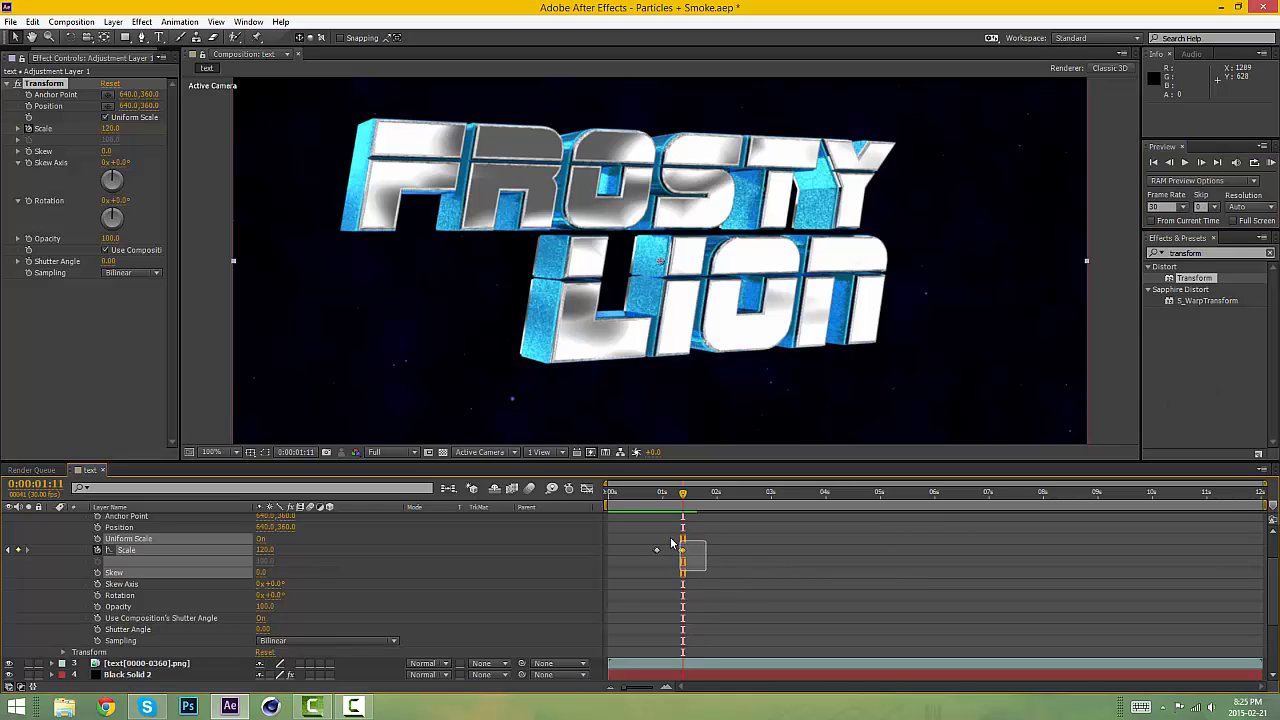
click(682, 551)
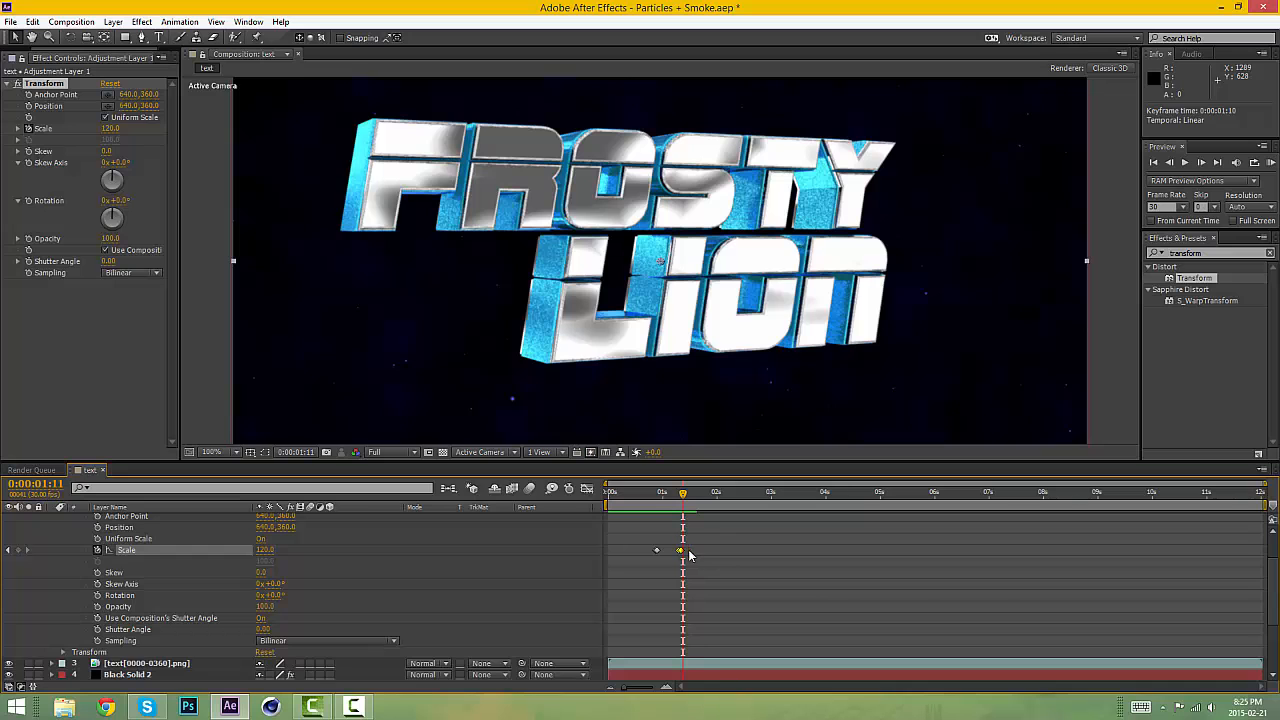
click(686, 503)
scroll(719, 538, down, 2)
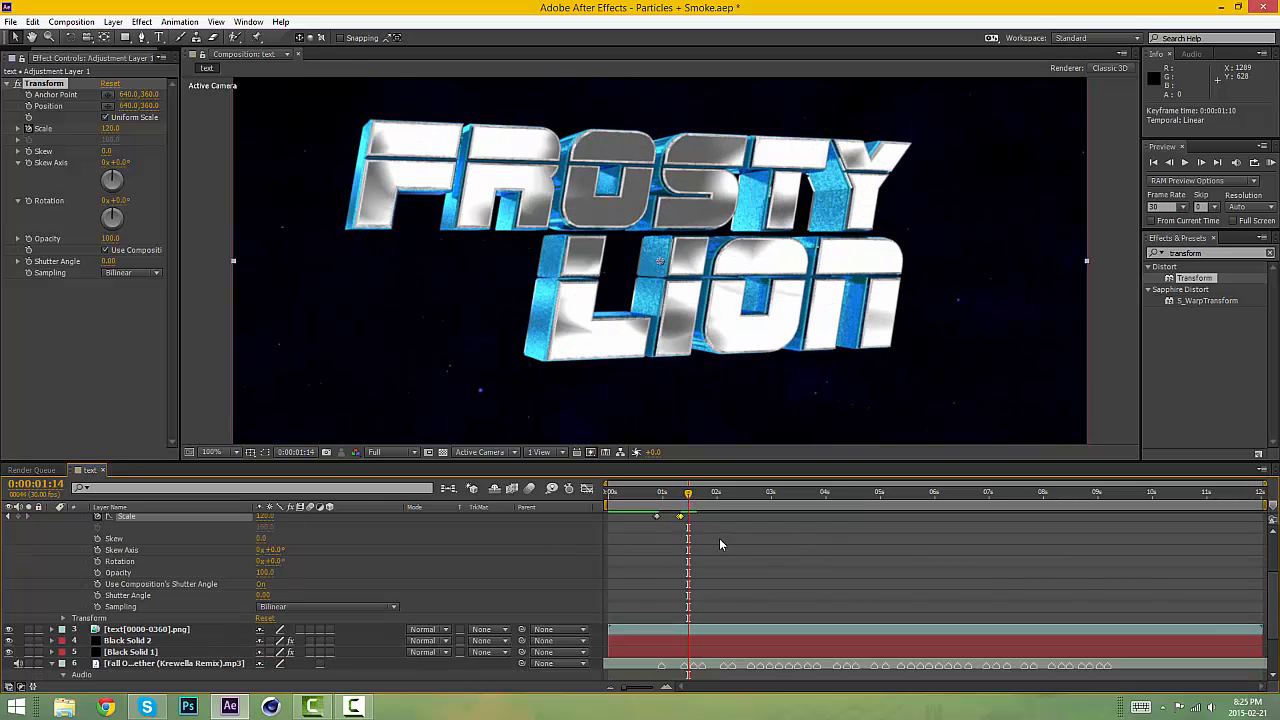
scroll(716, 527, down, 2)
scroll(715, 528, up, 4)
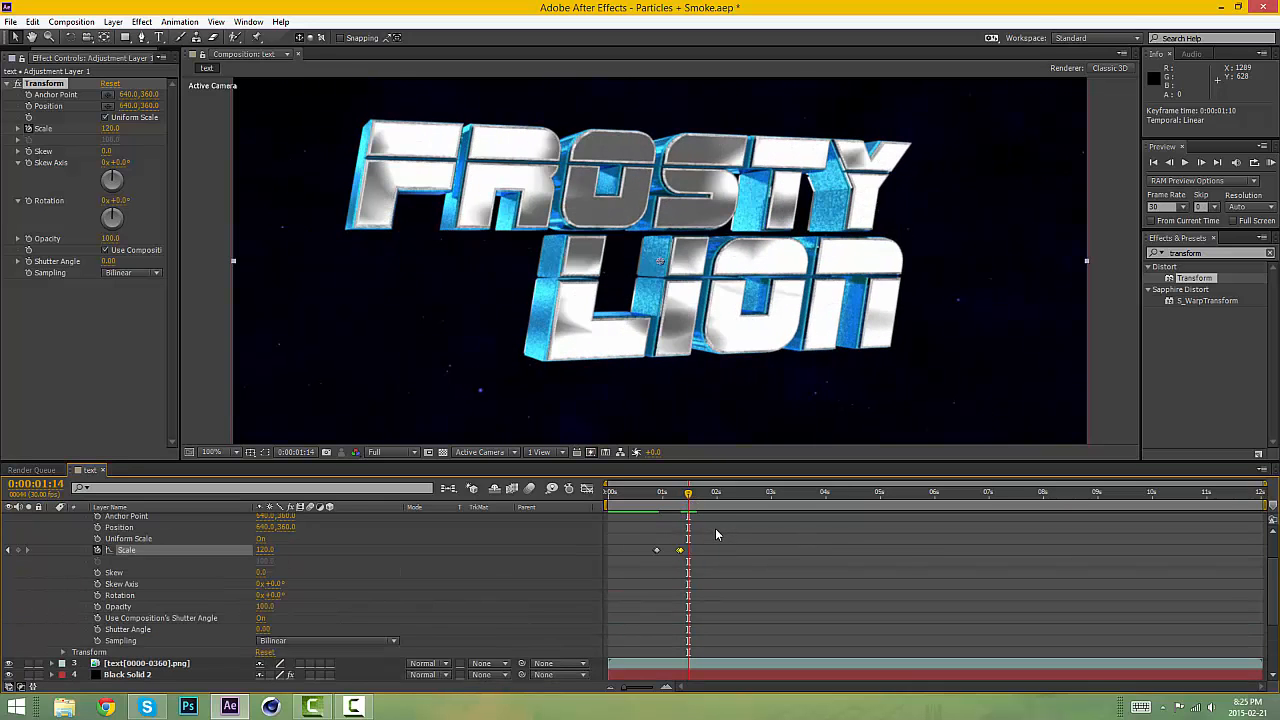
click(727, 593)
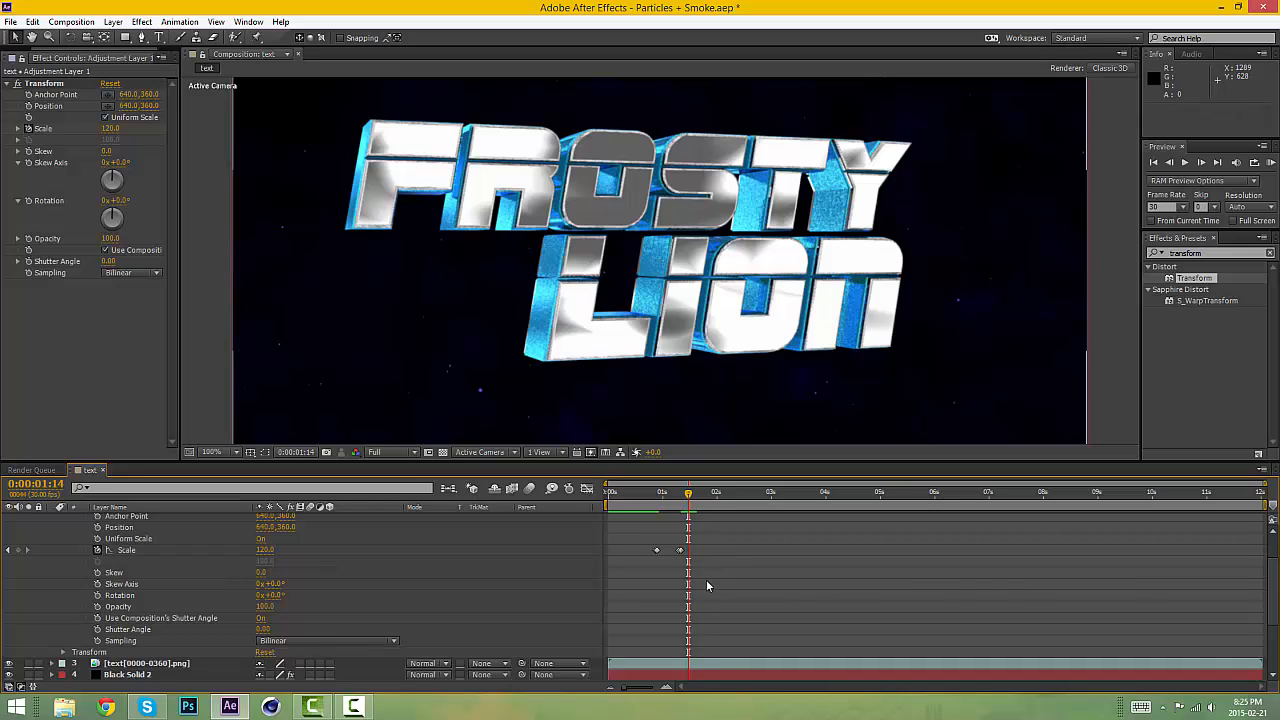
drag(716, 575, 675, 533)
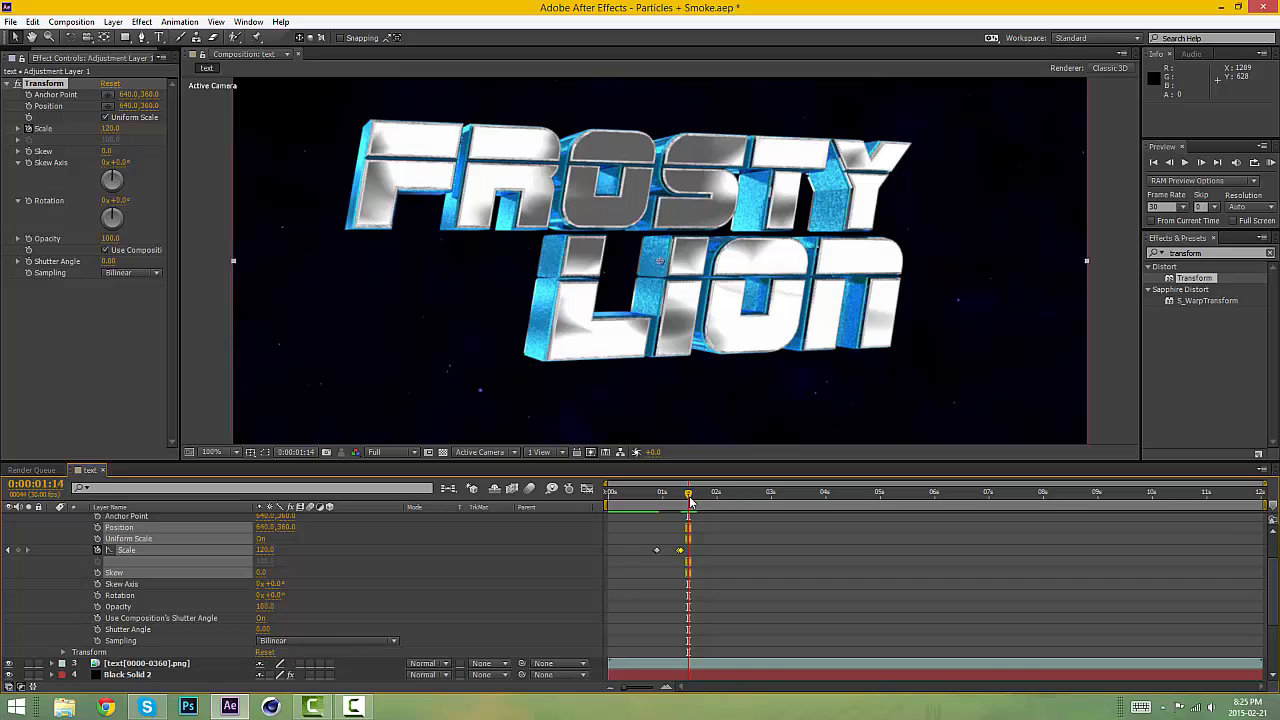
key(ctrl+c)
Move the current time to 0:00:01:16, just before the third beat marker, and paste the copied scale keyframes.
scroll(724, 578, down, 3)
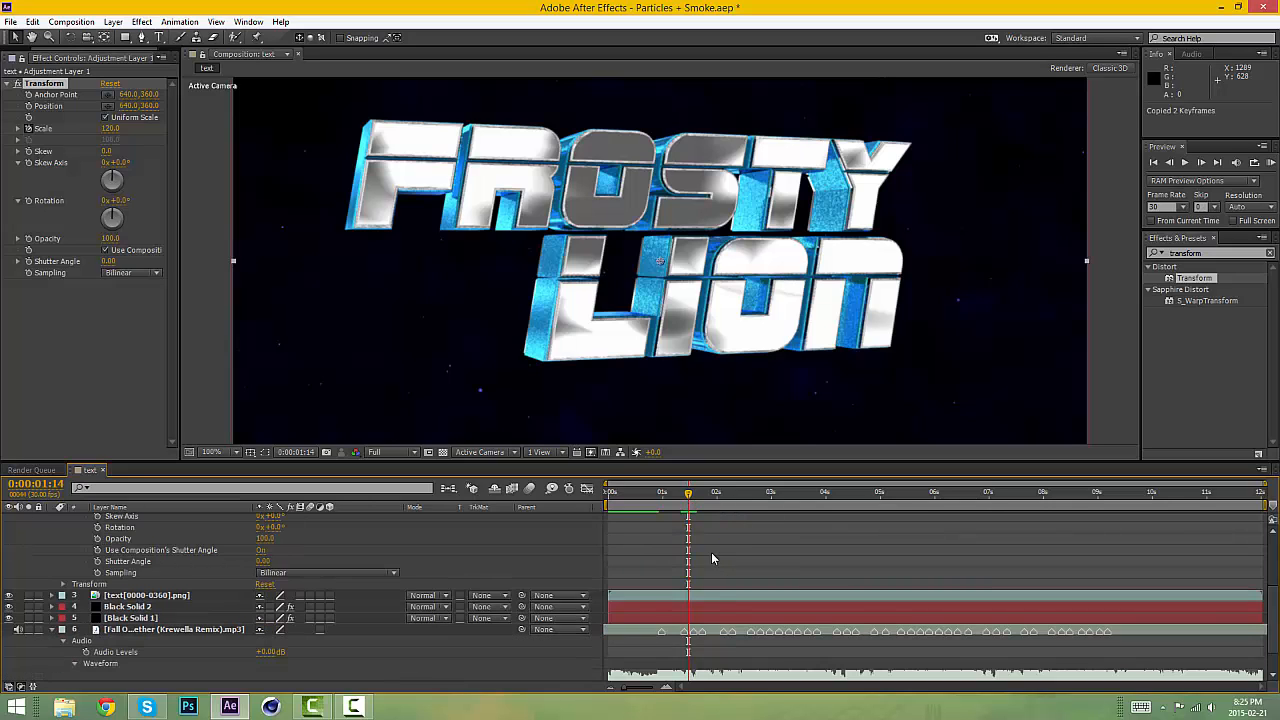
drag(692, 496, 697, 496)
click(1168, 164)
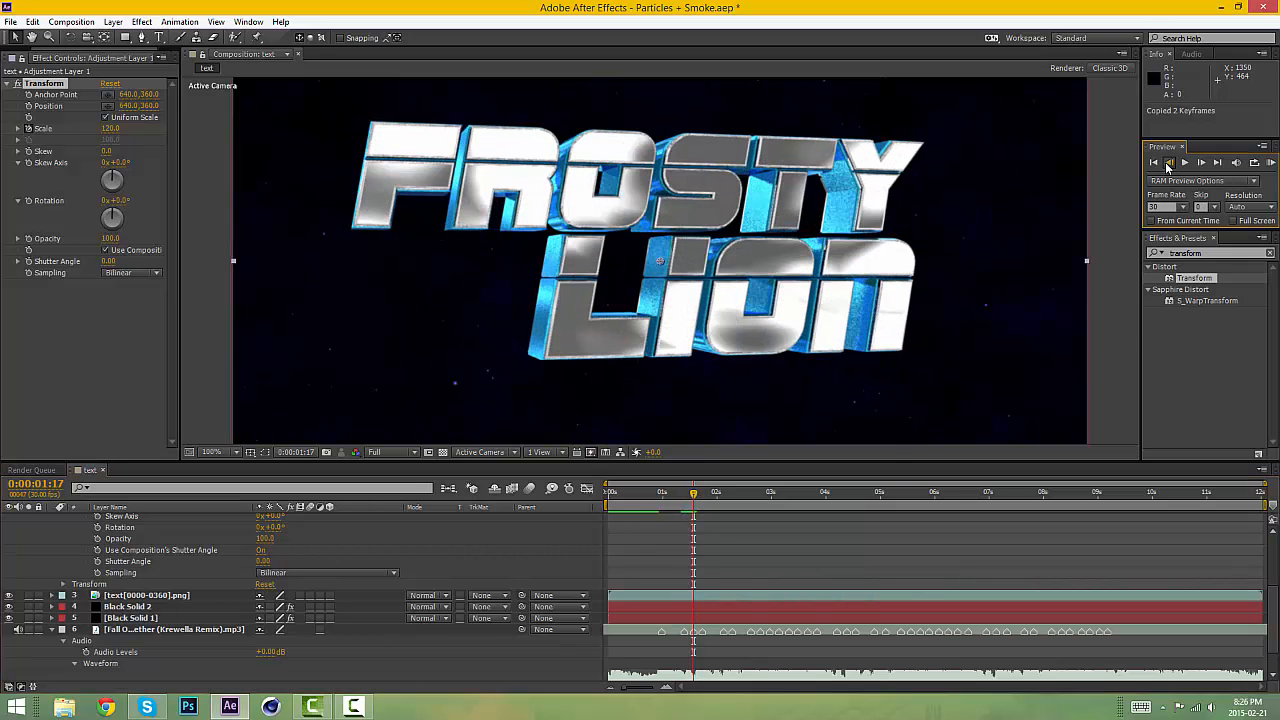
key(ctrl+v)
scroll(721, 554, up, 3)
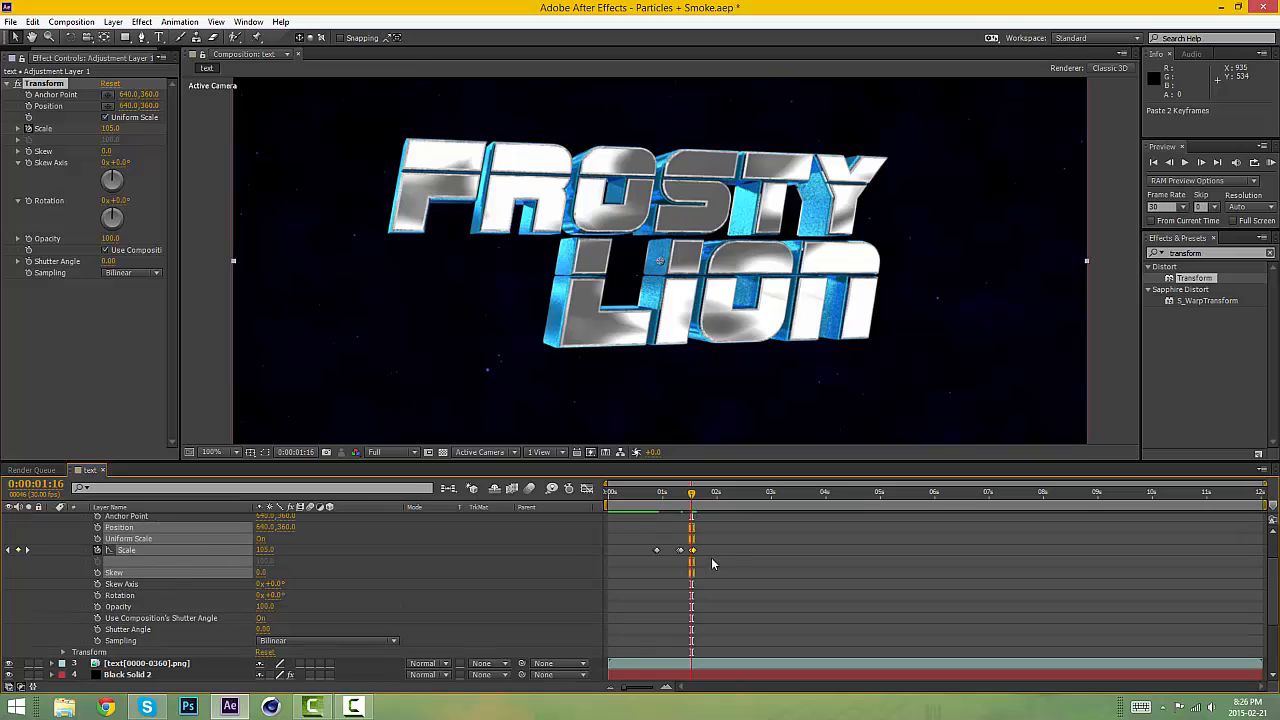
Move the current time to 0:00:01:20, just before the fourth beat marker, and paste the scale keyframe pair.
drag(689, 496, 706, 496)
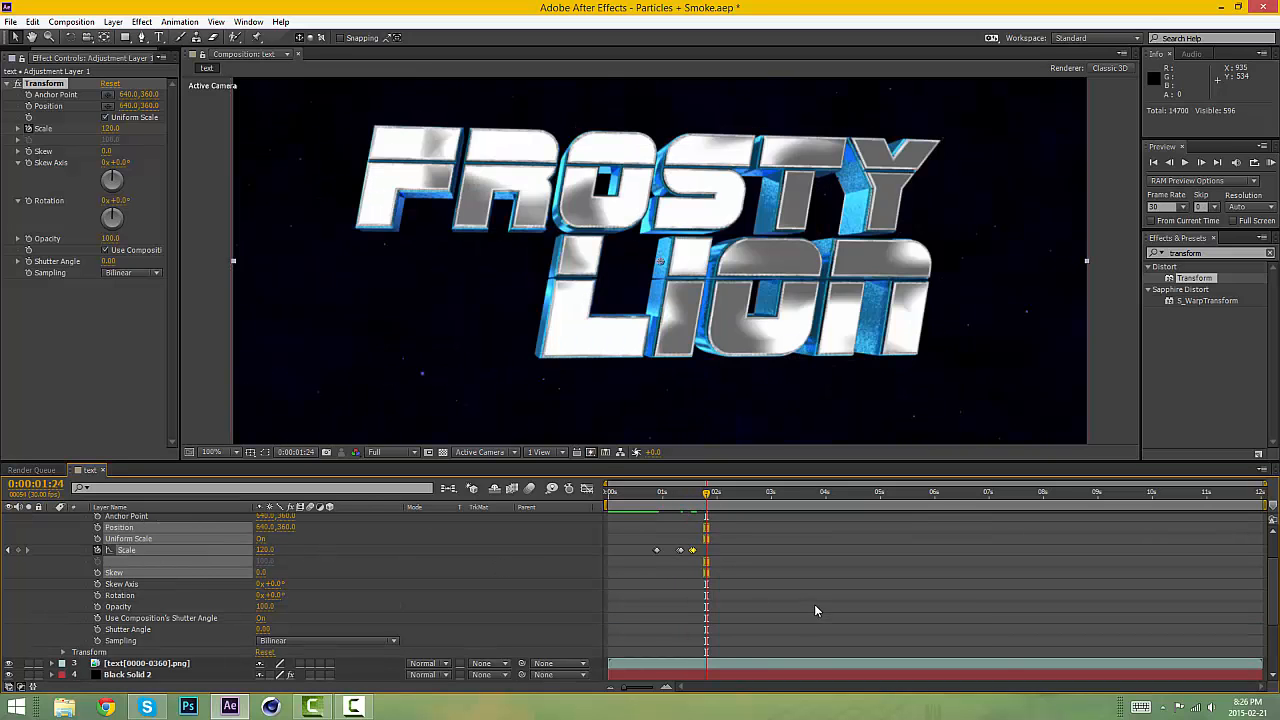
scroll(780, 565, down, 3)
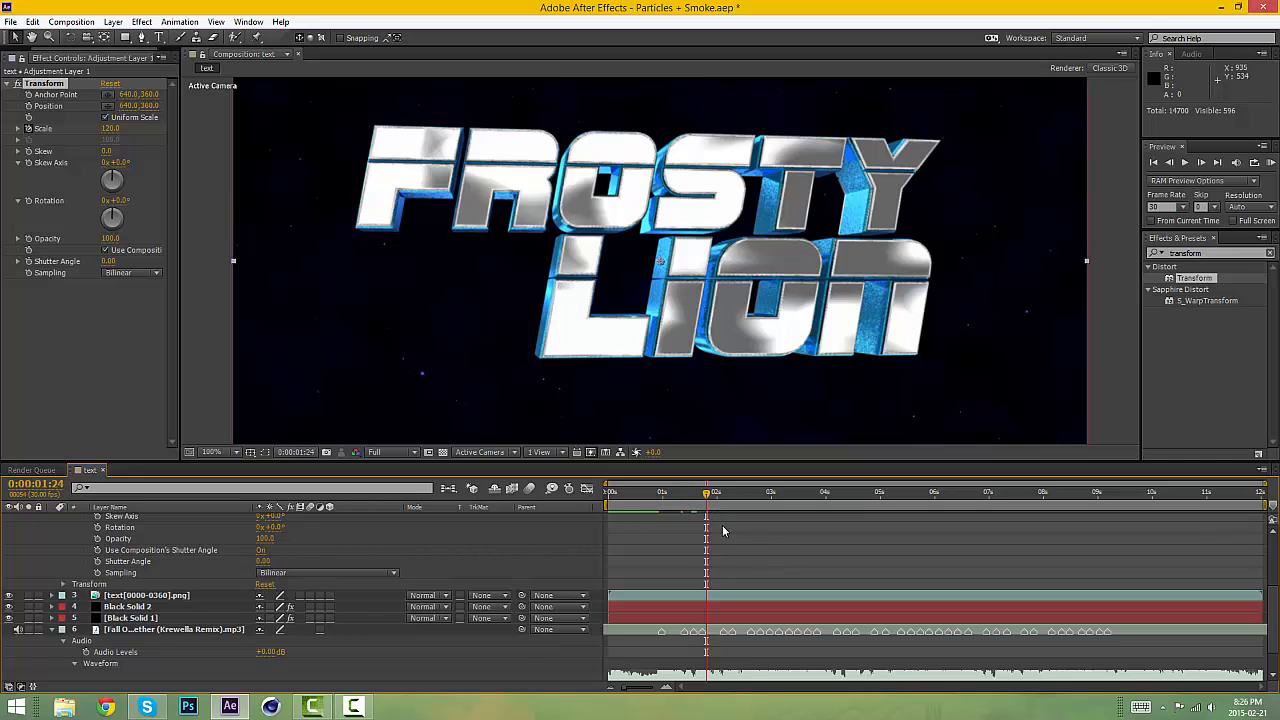
scroll(723, 531, up, 2)
drag(708, 497, 703, 500)
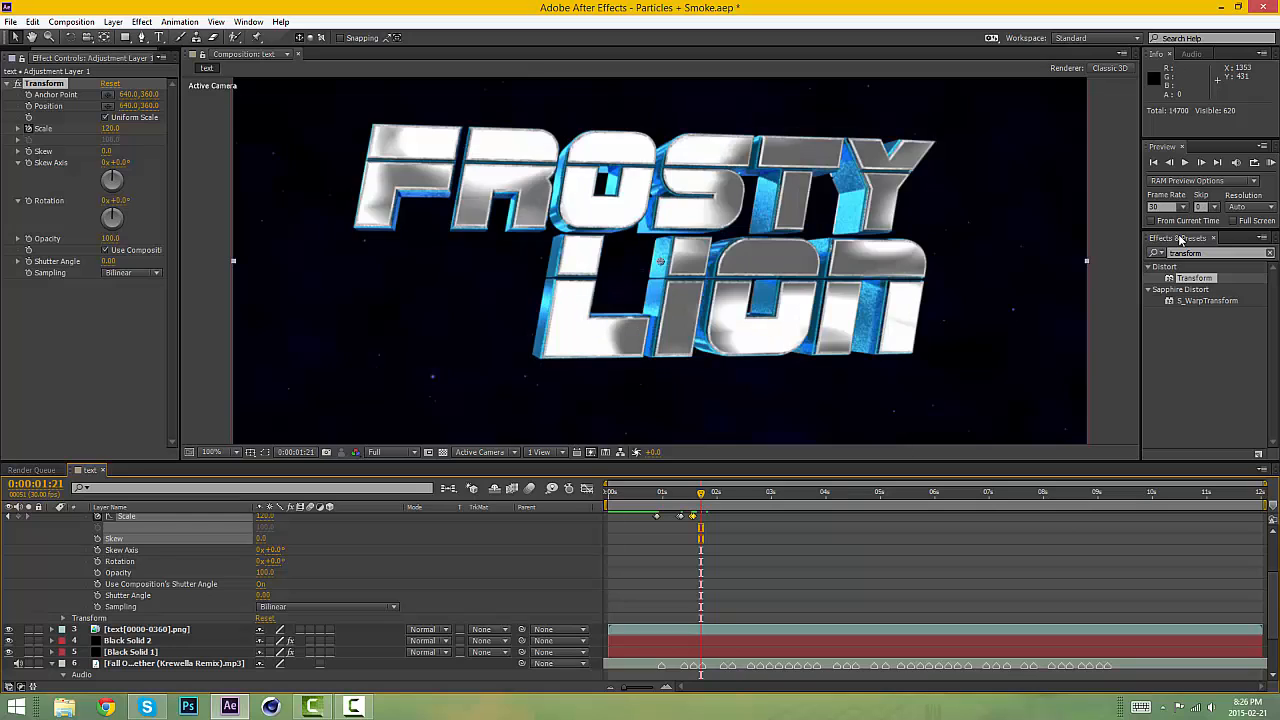
click(1201, 162)
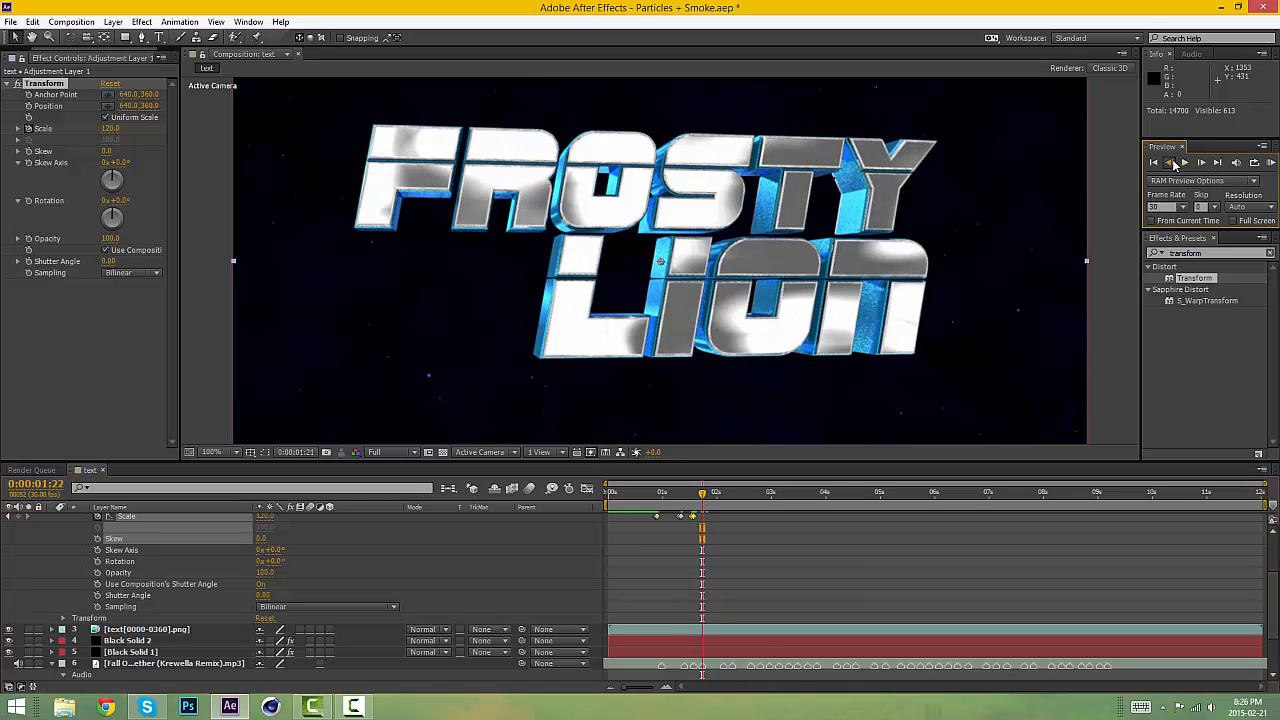
click(1169, 162)
click(1169, 162)
key(ctrl+v)
scroll(778, 571, up, 1)
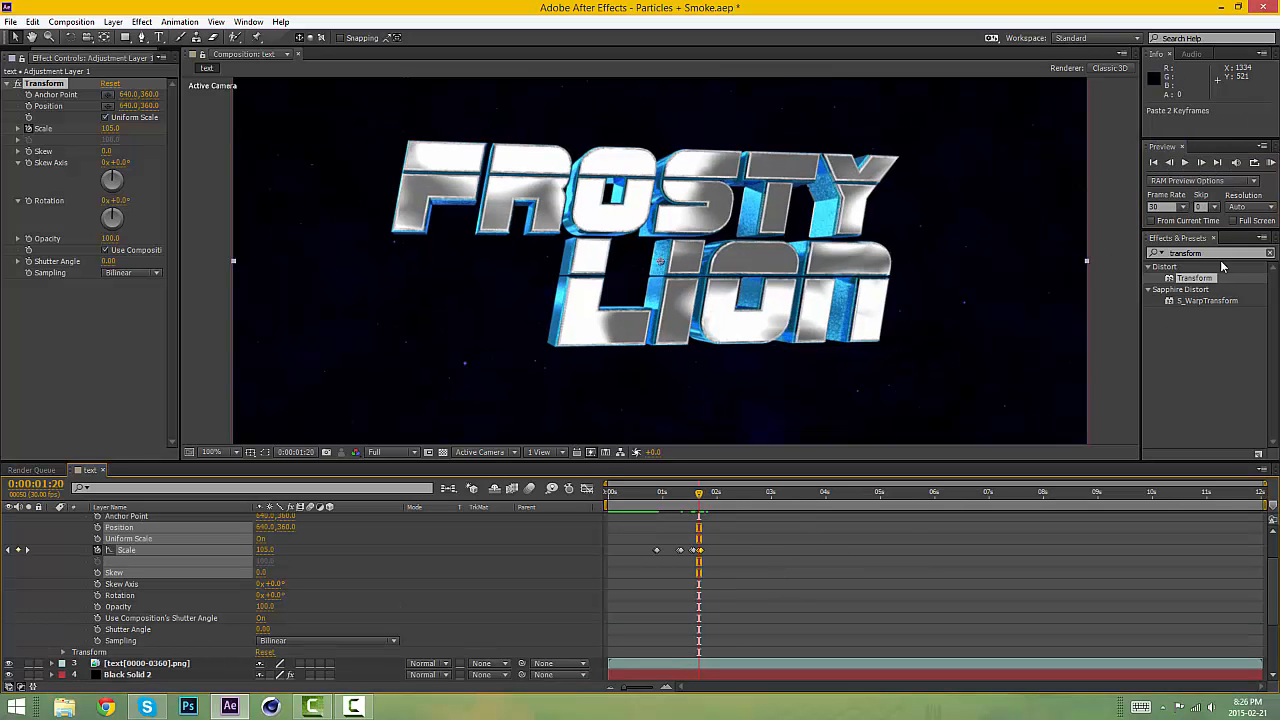
Play RAM previews of the animation to check the timing of the pasted scale pulses against the music.
click(1271, 163)
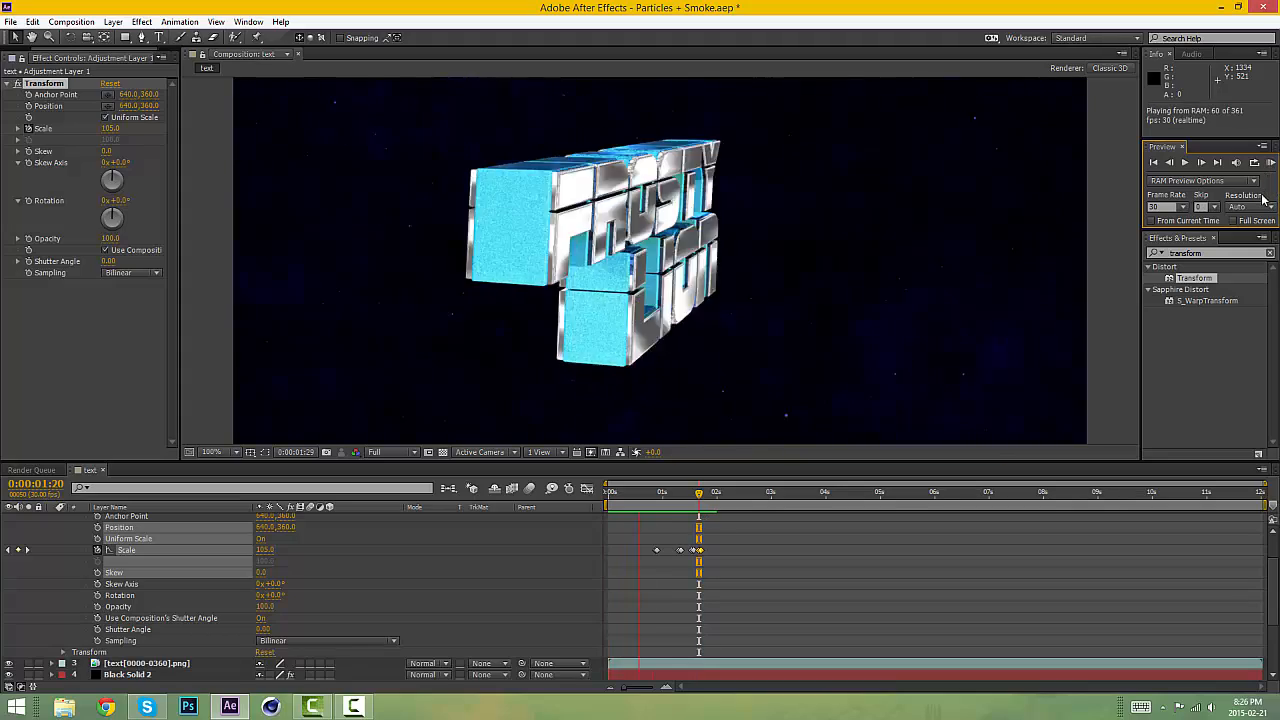
click(906, 586)
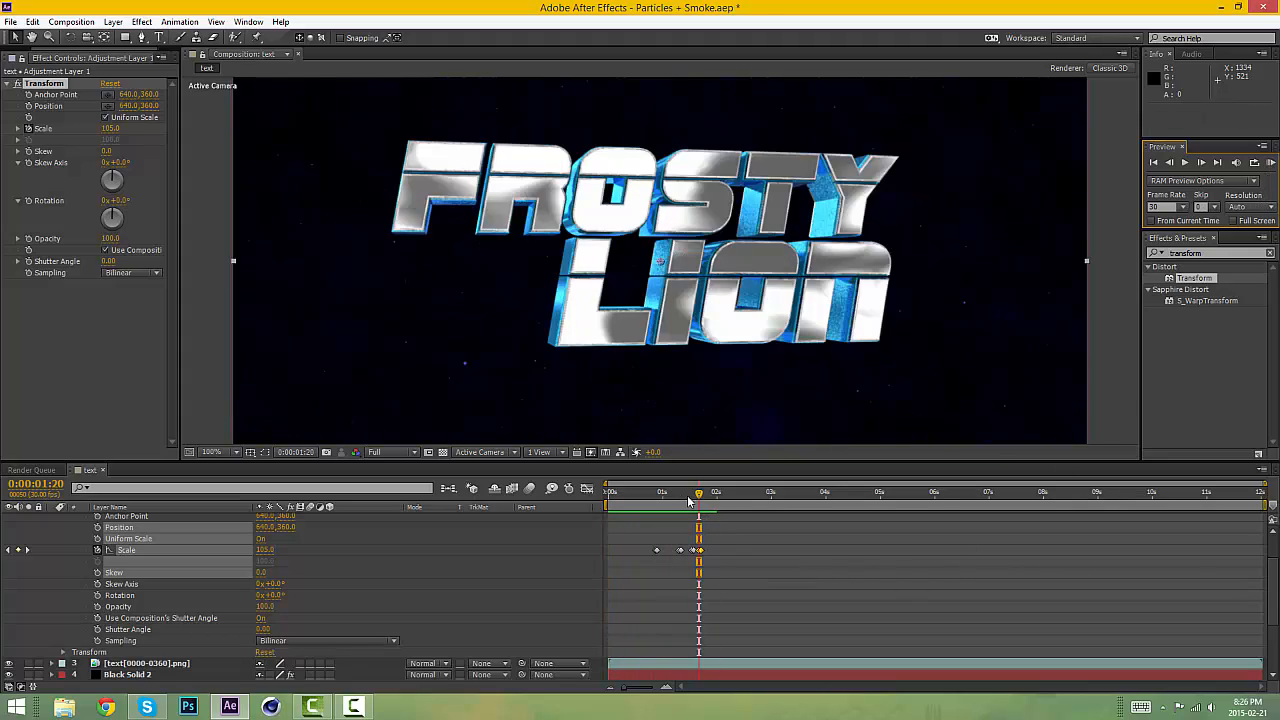
drag(688, 500, 662, 500)
click(1270, 163)
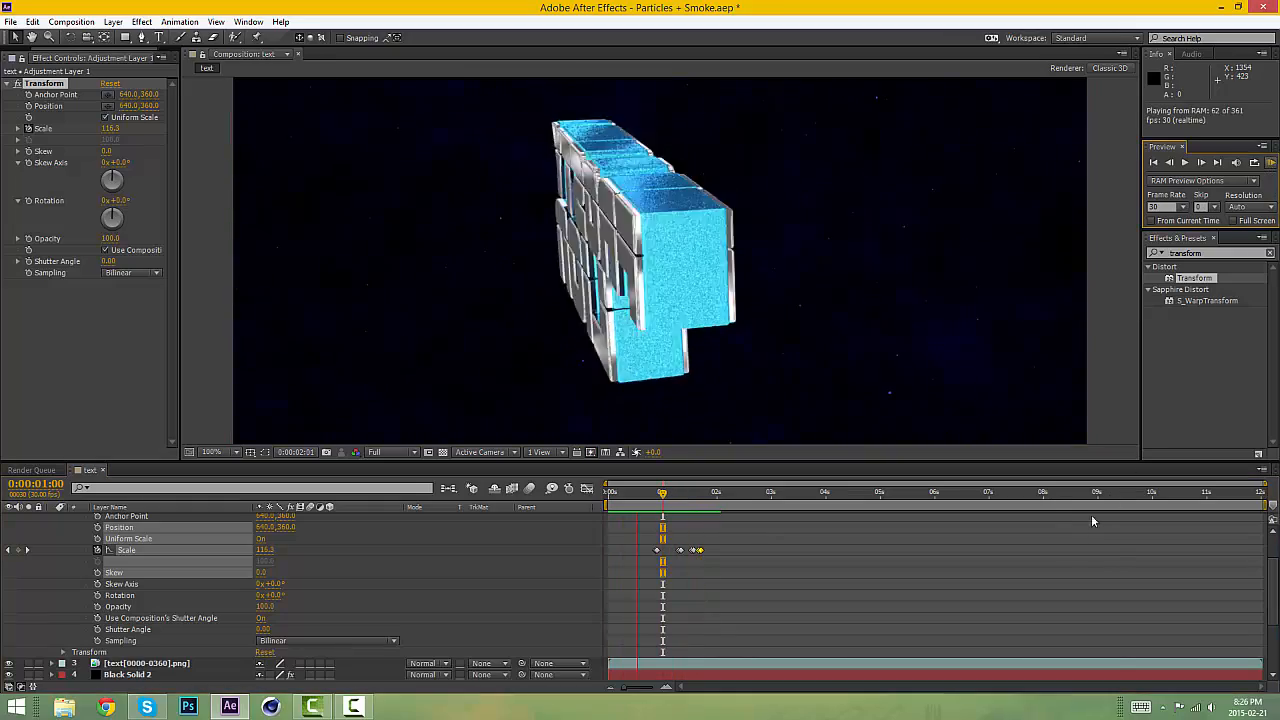
click(1048, 561)
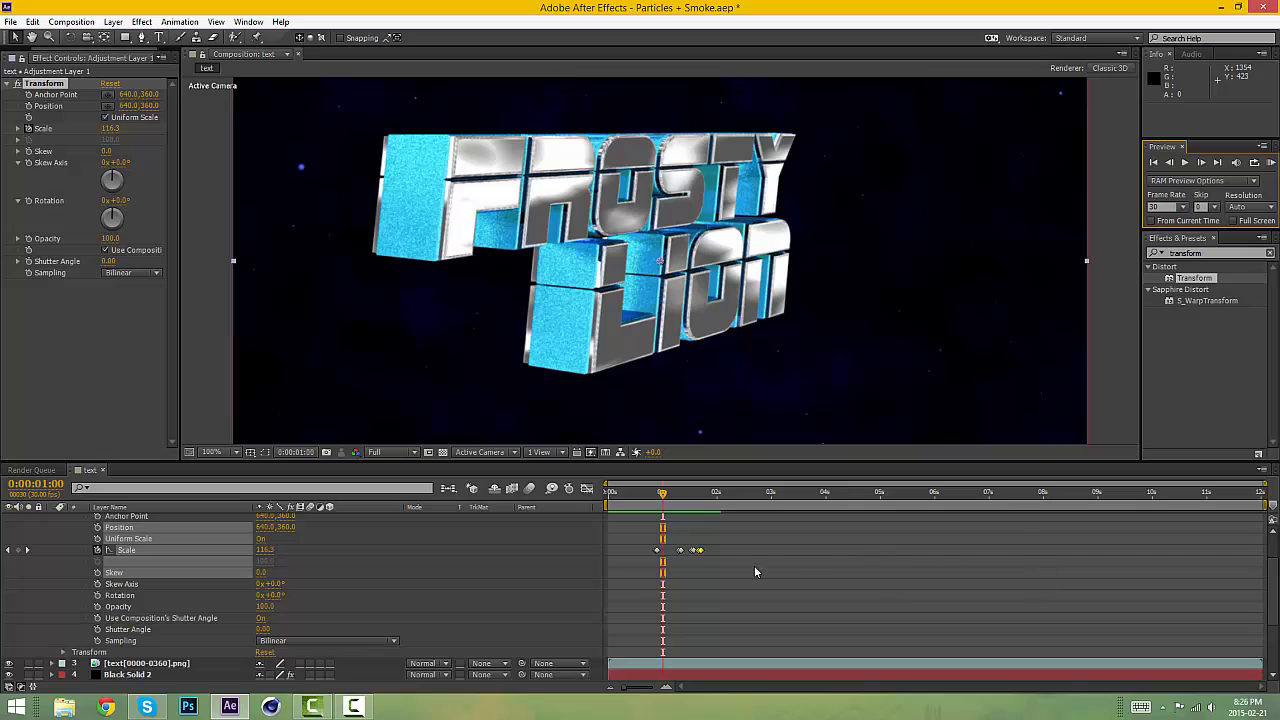
Shift the scale keyframe pairs of the third and fourth beats one frame earlier and preview the animation.
click(718, 563)
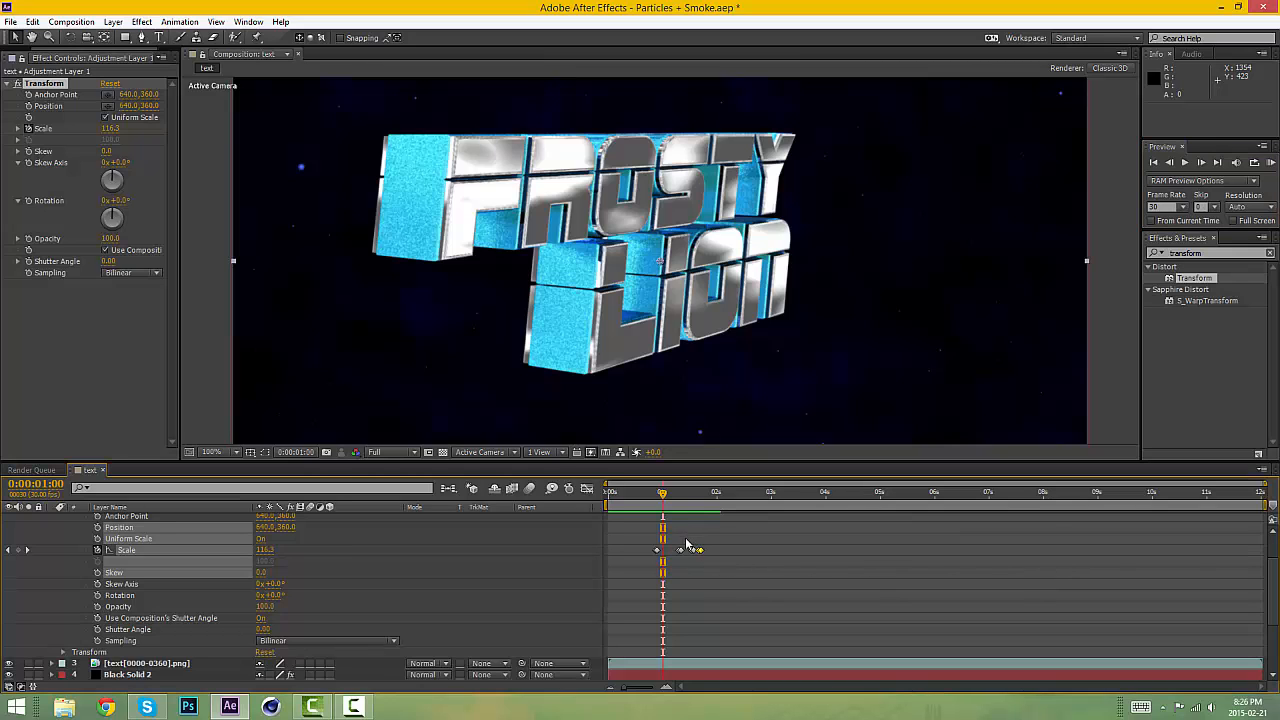
drag(740, 583, 697, 495)
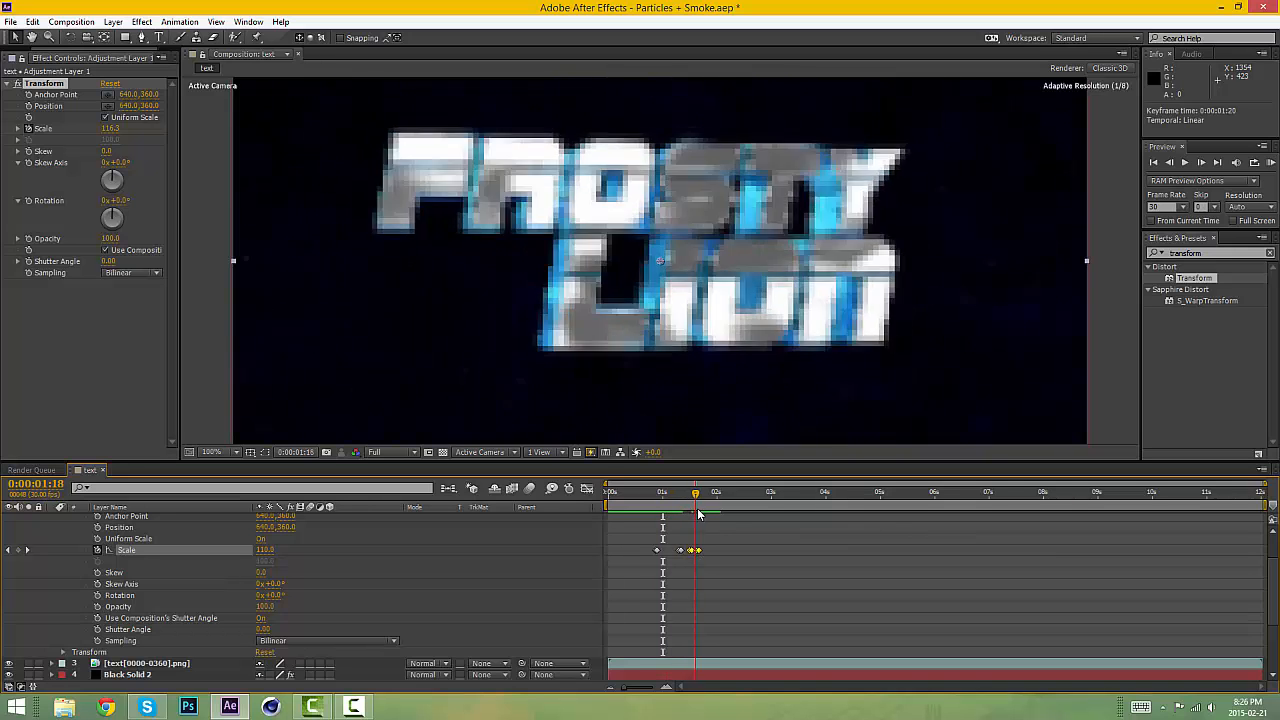
click(1271, 164)
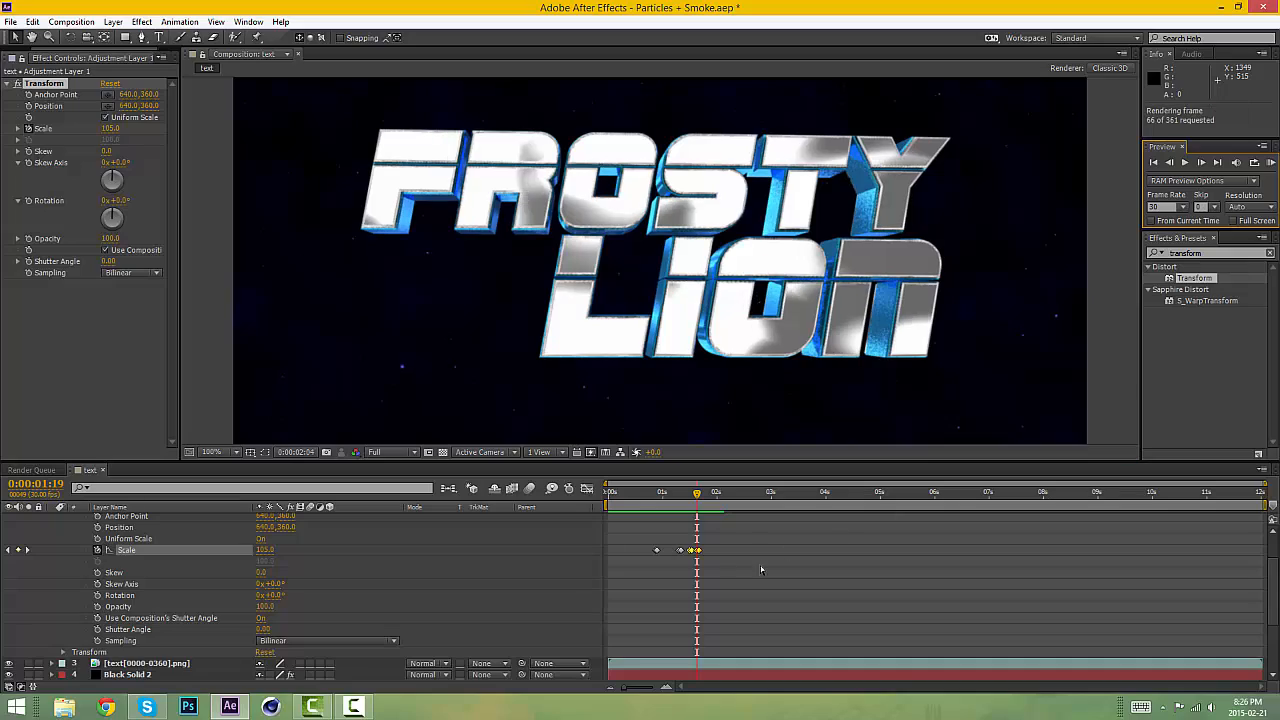
click(1271, 167)
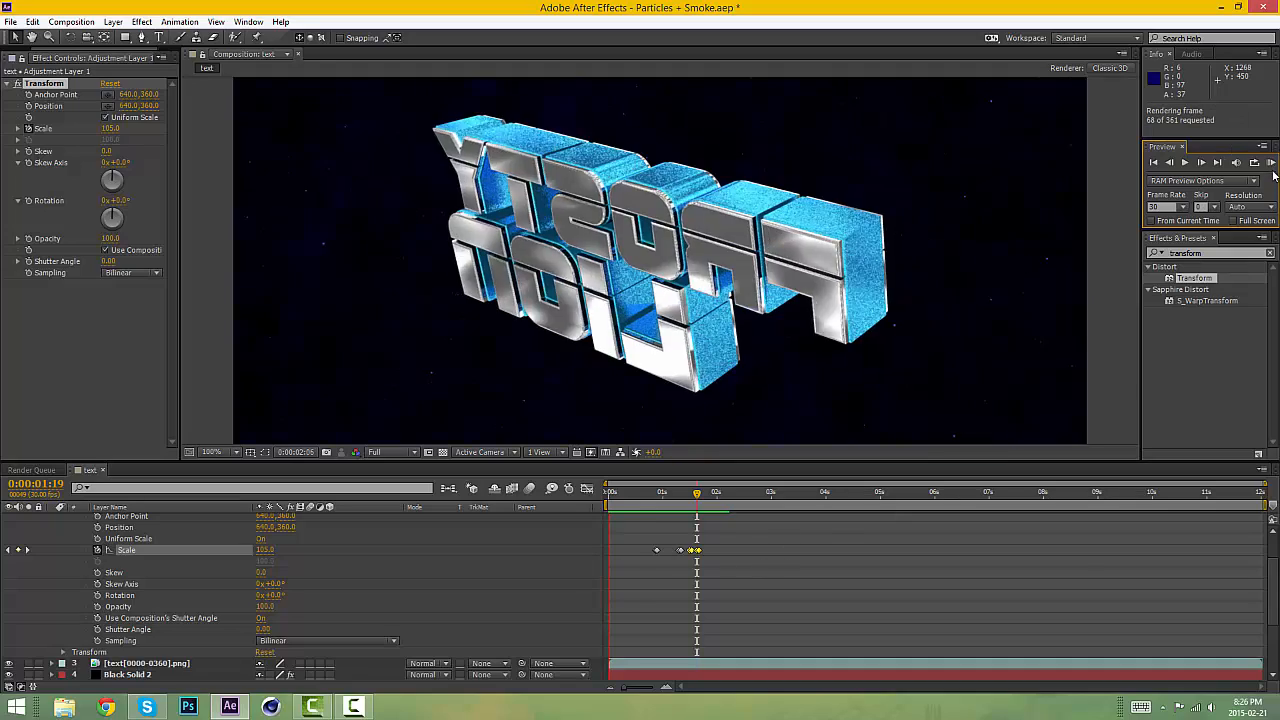
key(space)
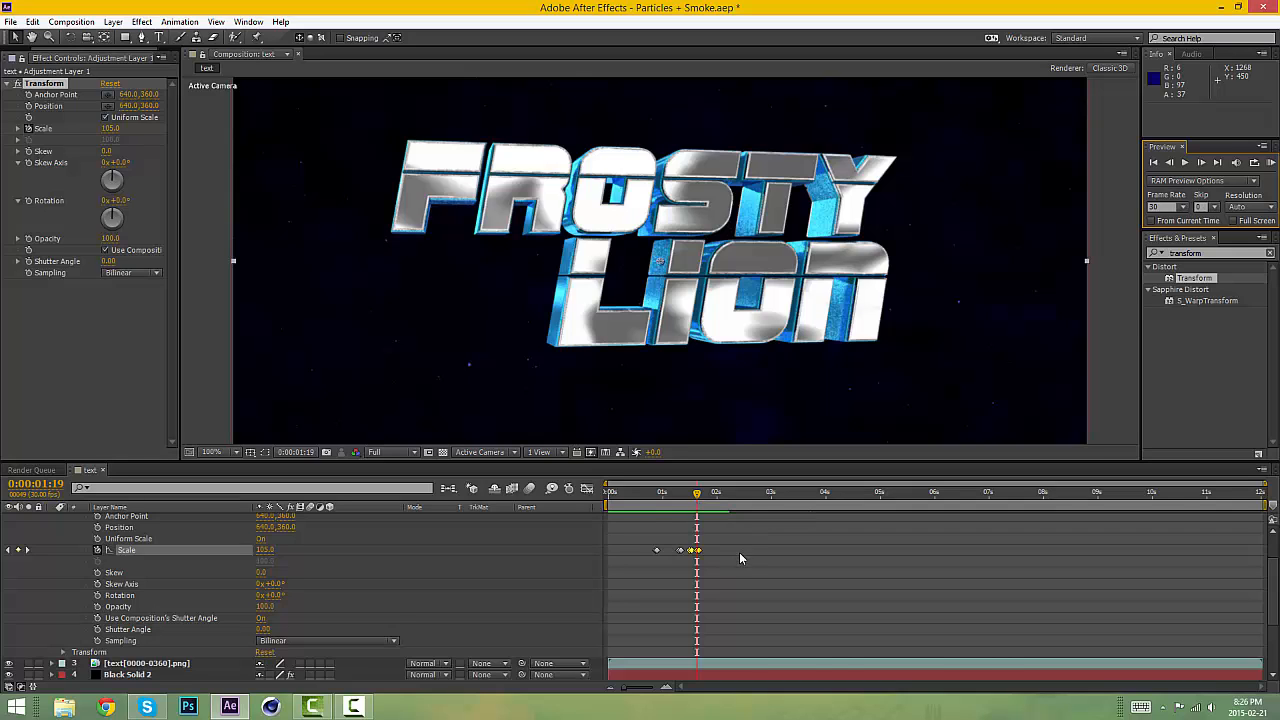
Move the current time to 0:00:02:02, just before the fifth beat marker, and paste the scale keyframe pair.
scroll(740, 550, down, 3)
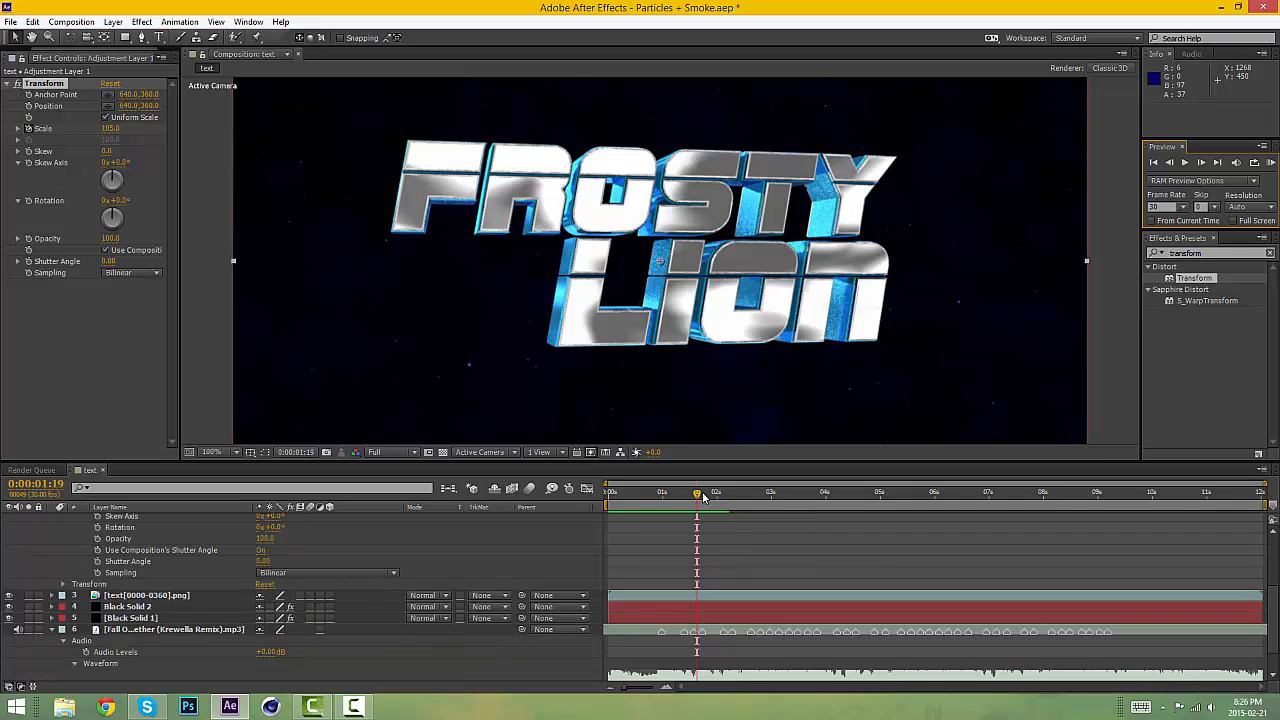
drag(697, 496, 724, 494)
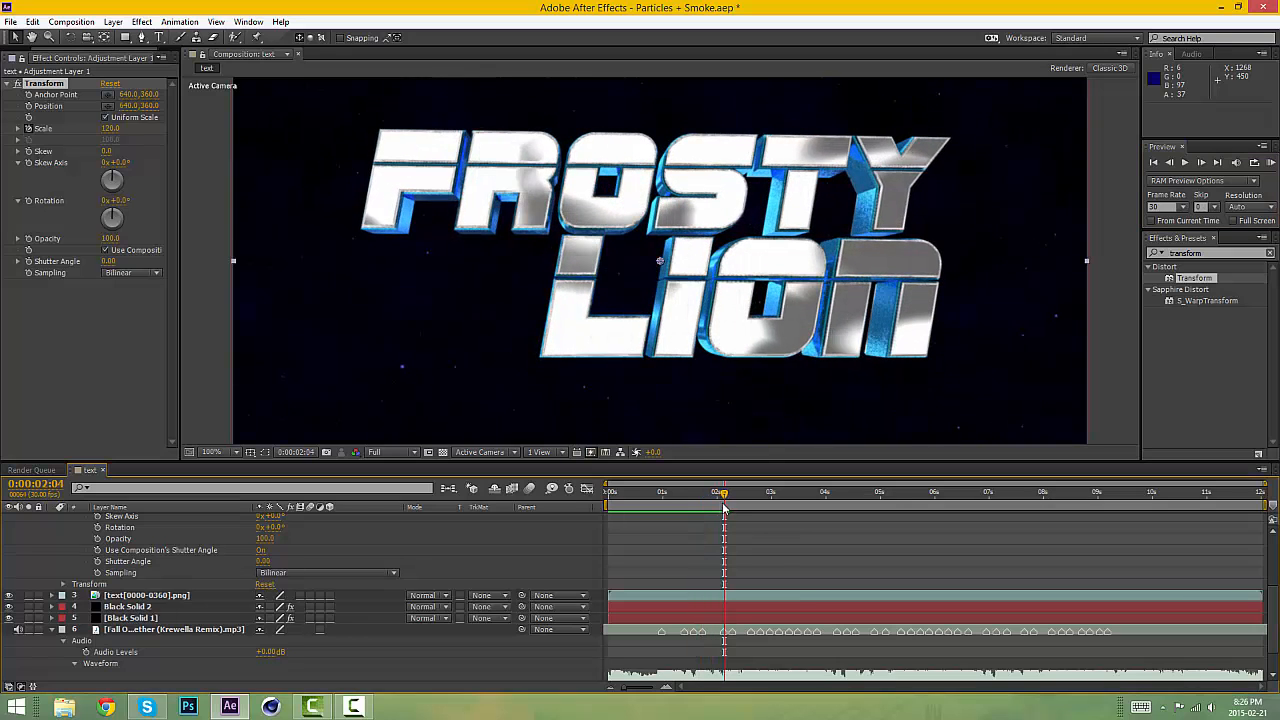
click(1170, 162)
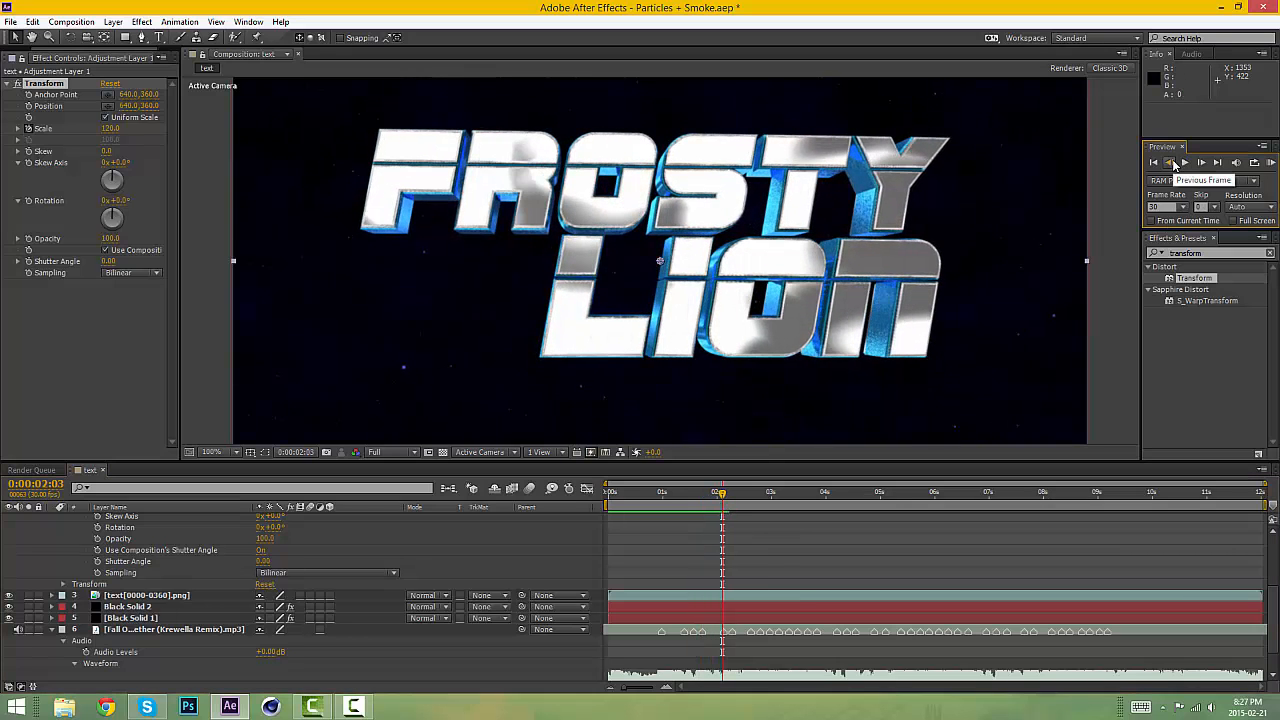
click(1201, 162)
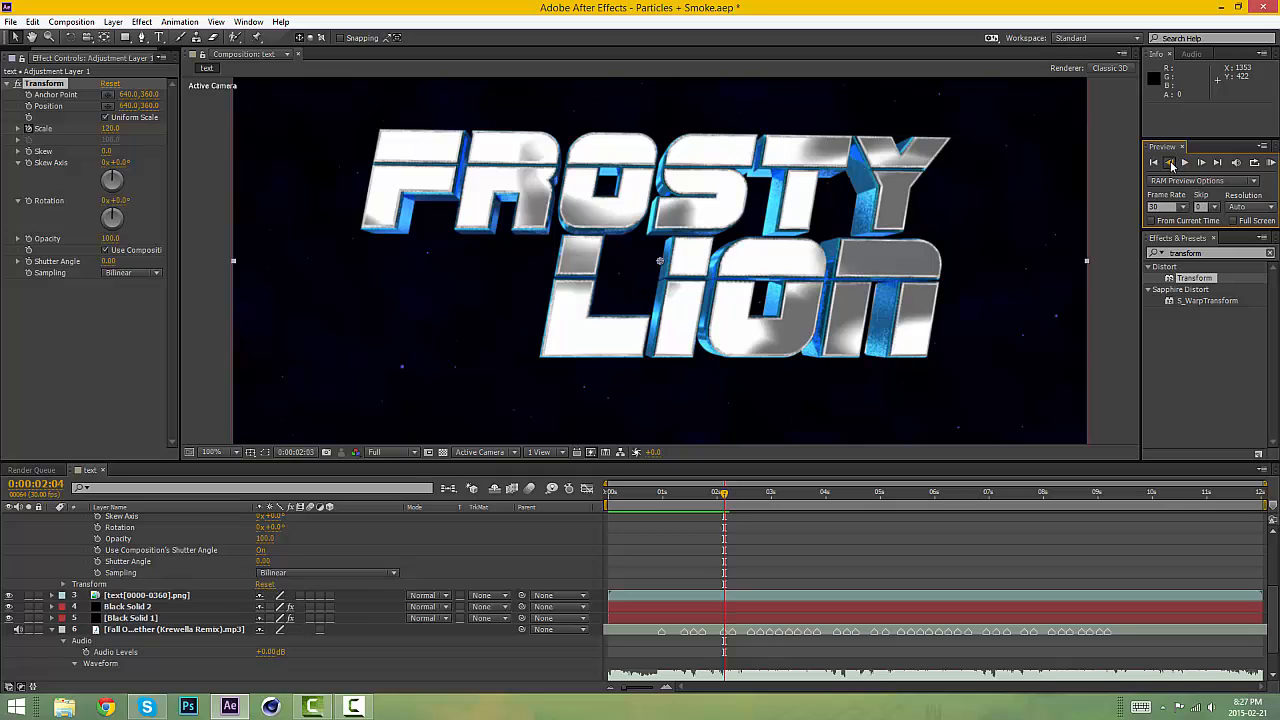
click(1172, 164)
click(1172, 164)
key(ctrl+v)
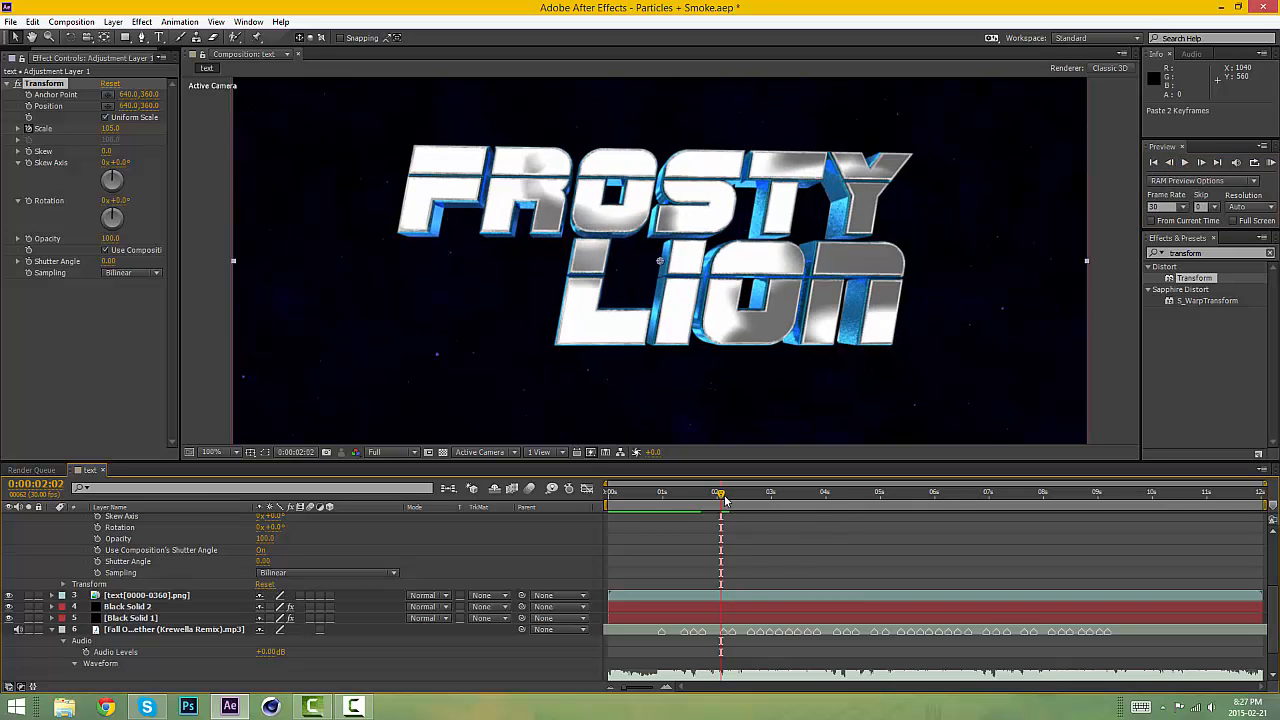
Move the current time to 0:00:02:07, just before the sixth beat marker, and paste the scale keyframe pair.
drag(725, 500, 733, 498)
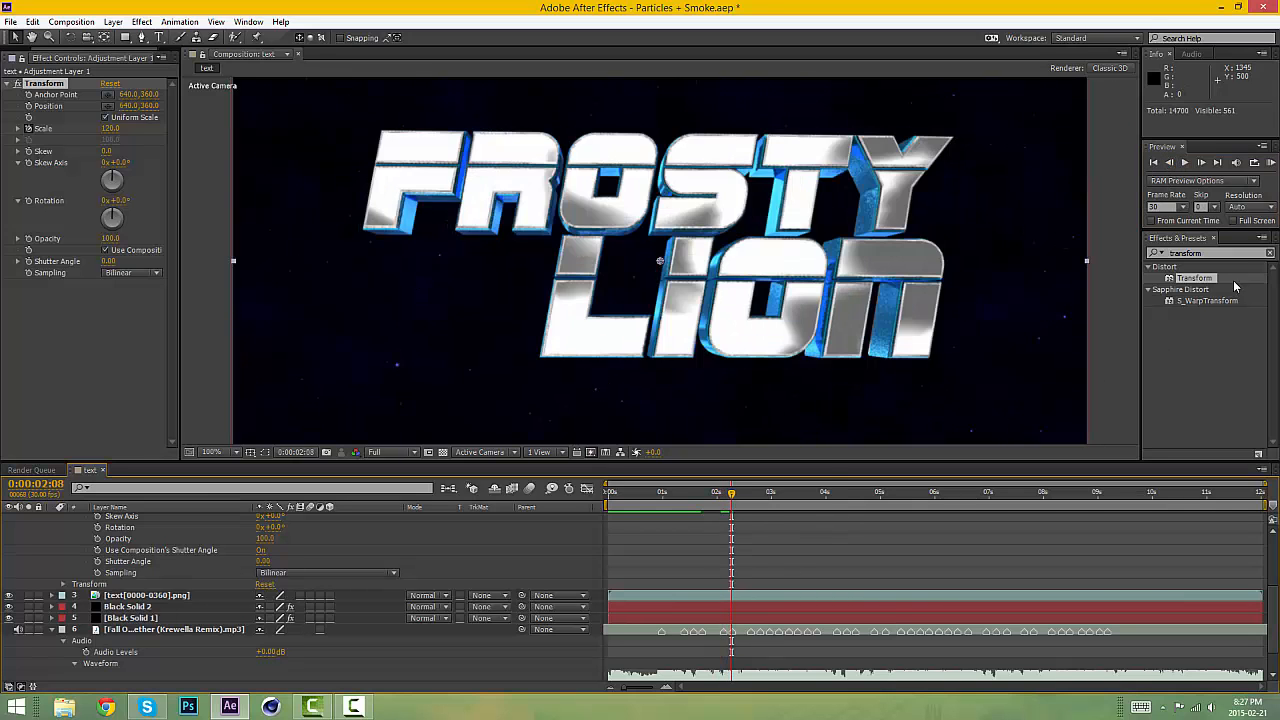
click(1201, 163)
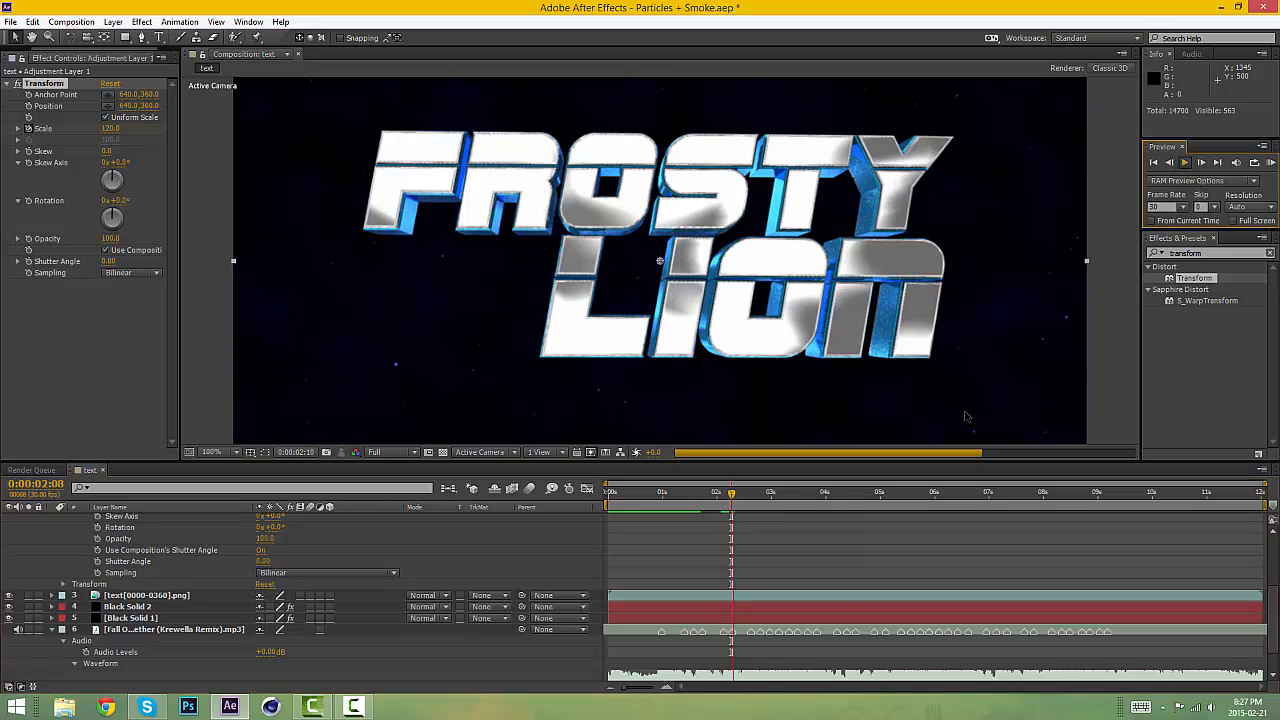
drag(734, 495, 731, 495)
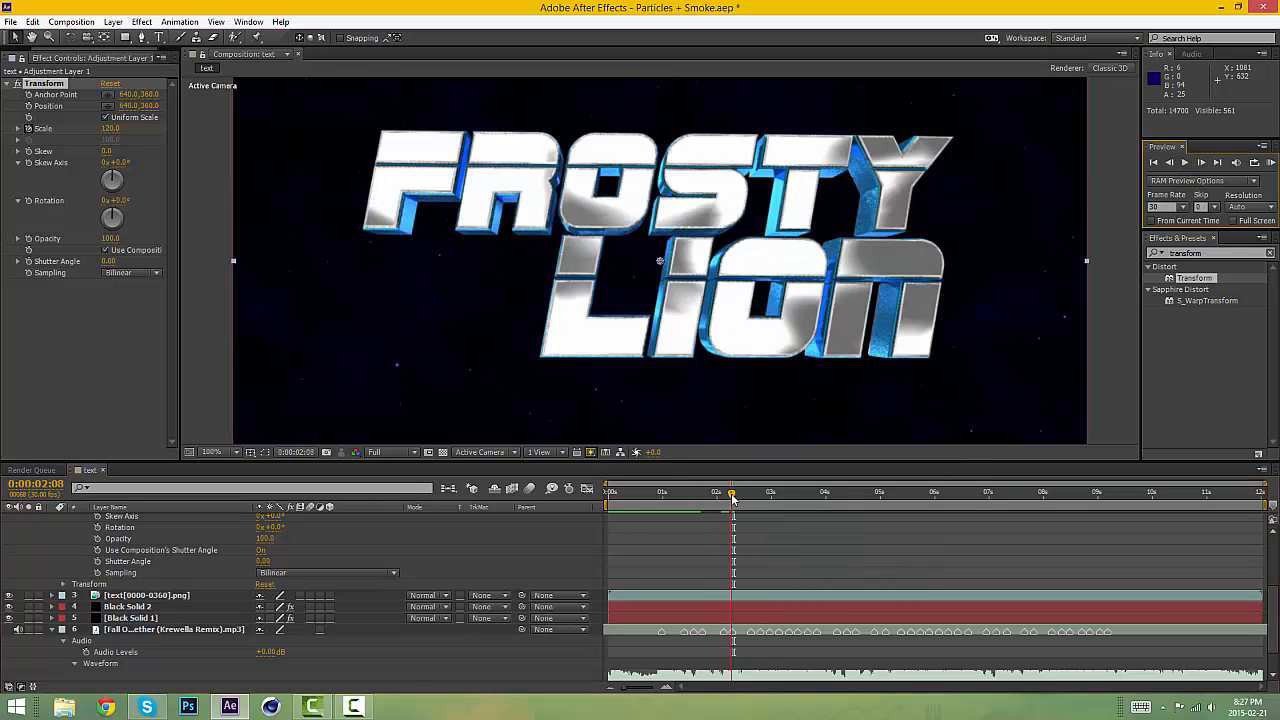
click(1169, 162)
key(ctrl+v)
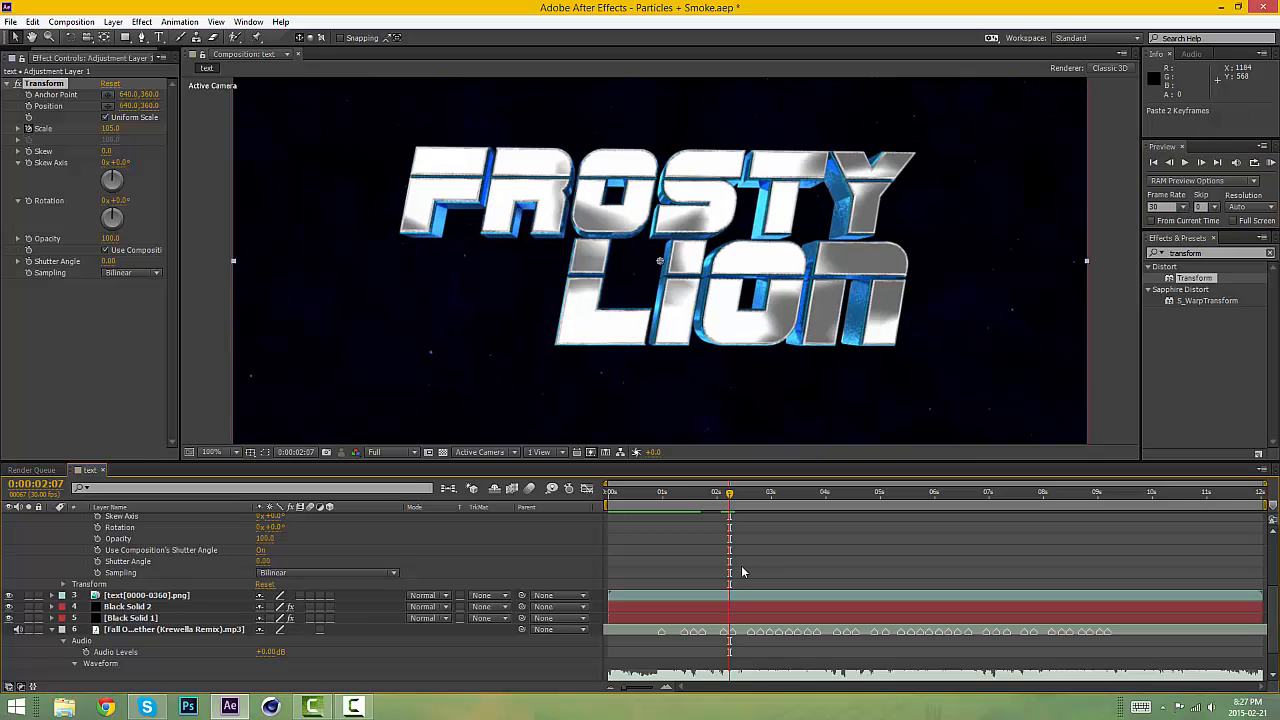
scroll(760, 590, down, 5)
scroll(750, 590, up, 2)
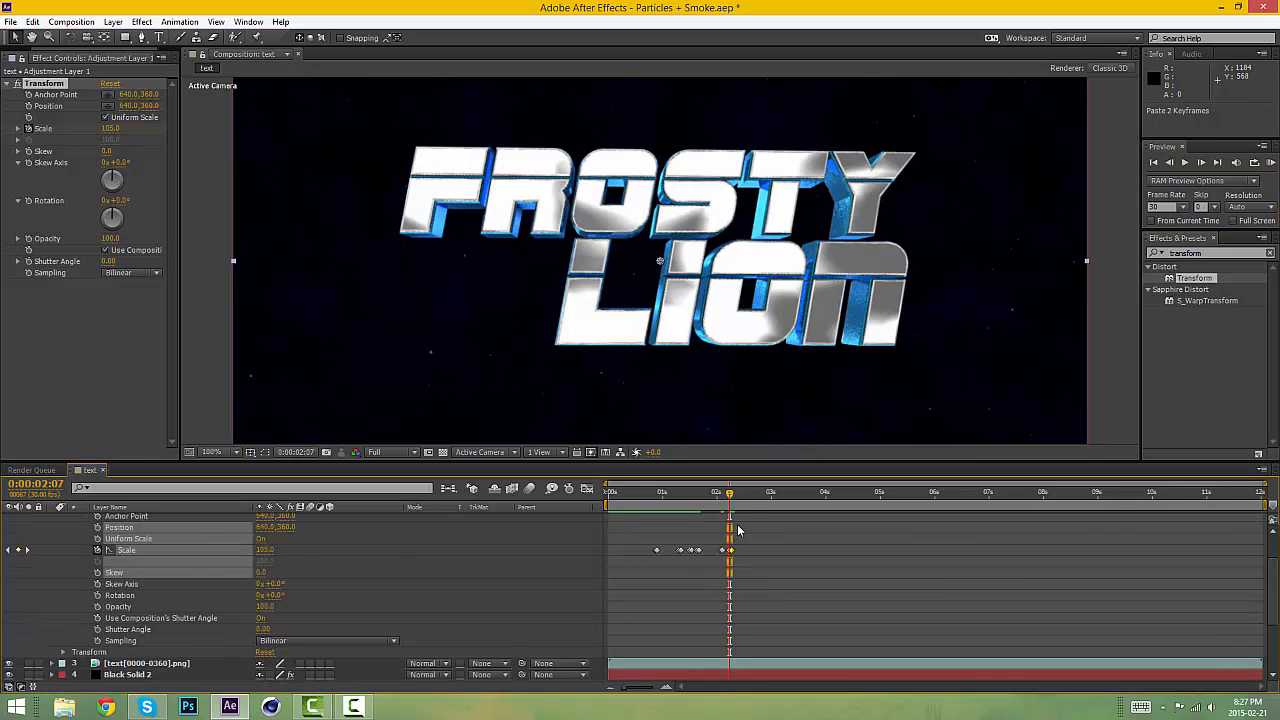
Play a RAM preview of the full animation to check the scale pulses against the music, then move to 0:00:04:27.
drag(729, 495, 704, 515)
click(355, 707)
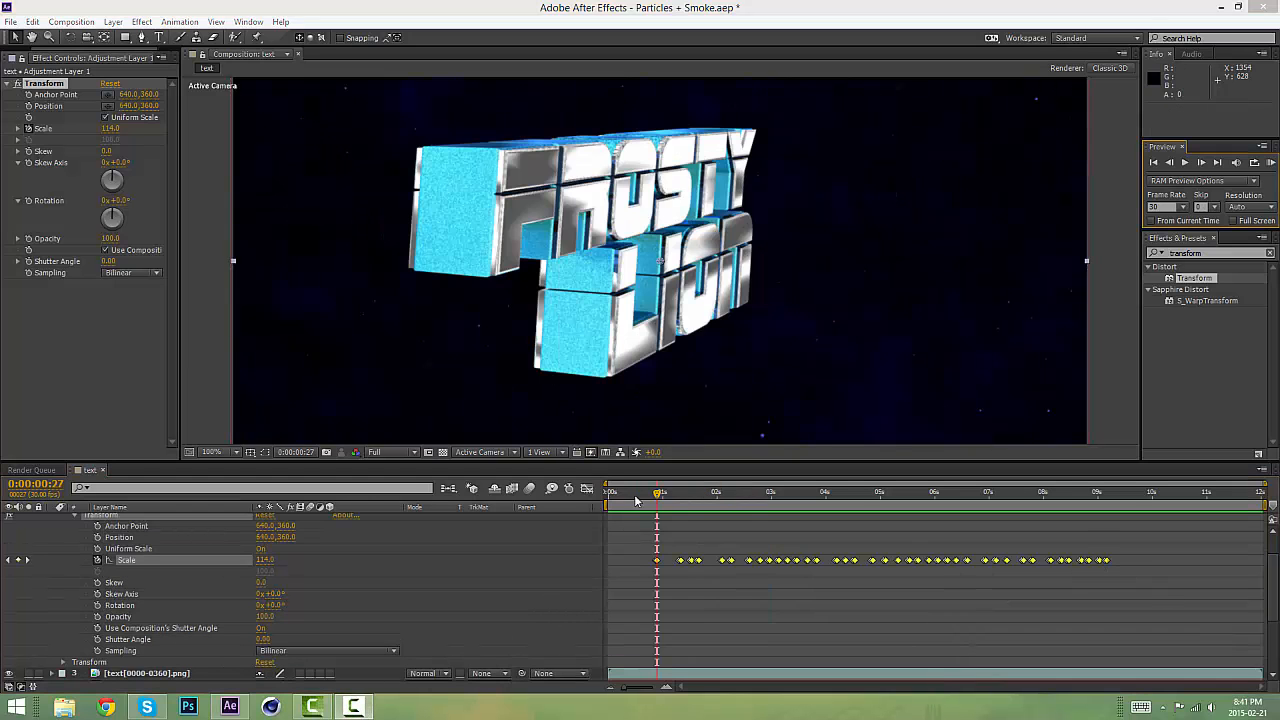
drag(648, 490, 829, 492)
click(1270, 163)
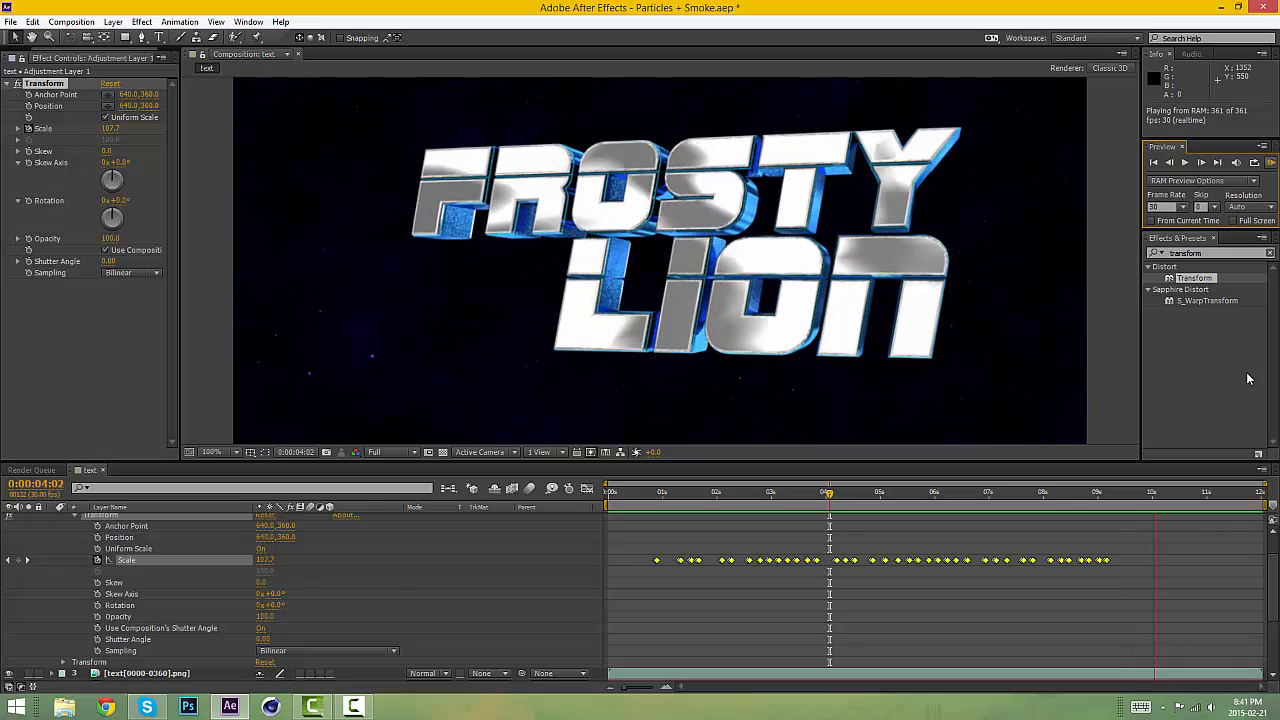
key(space)
drag(826, 494, 880, 440)
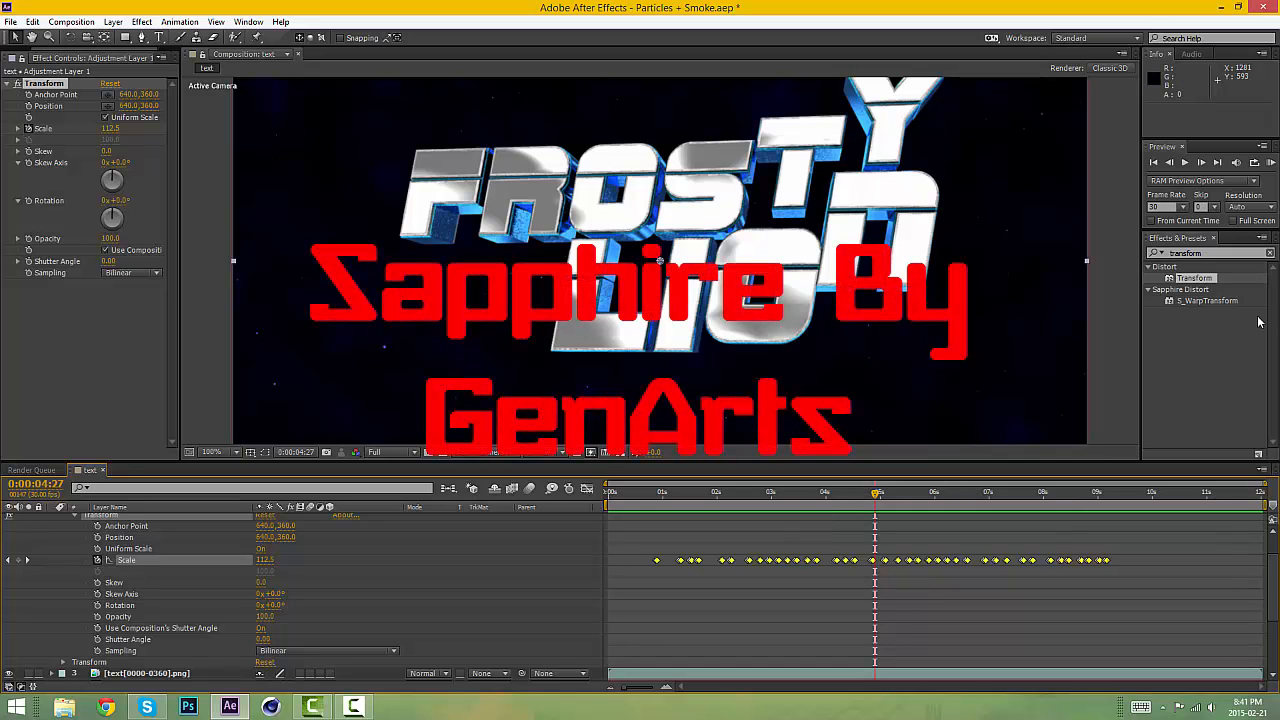
Search the effects for S_shake in place of the transform search.
click(1221, 256)
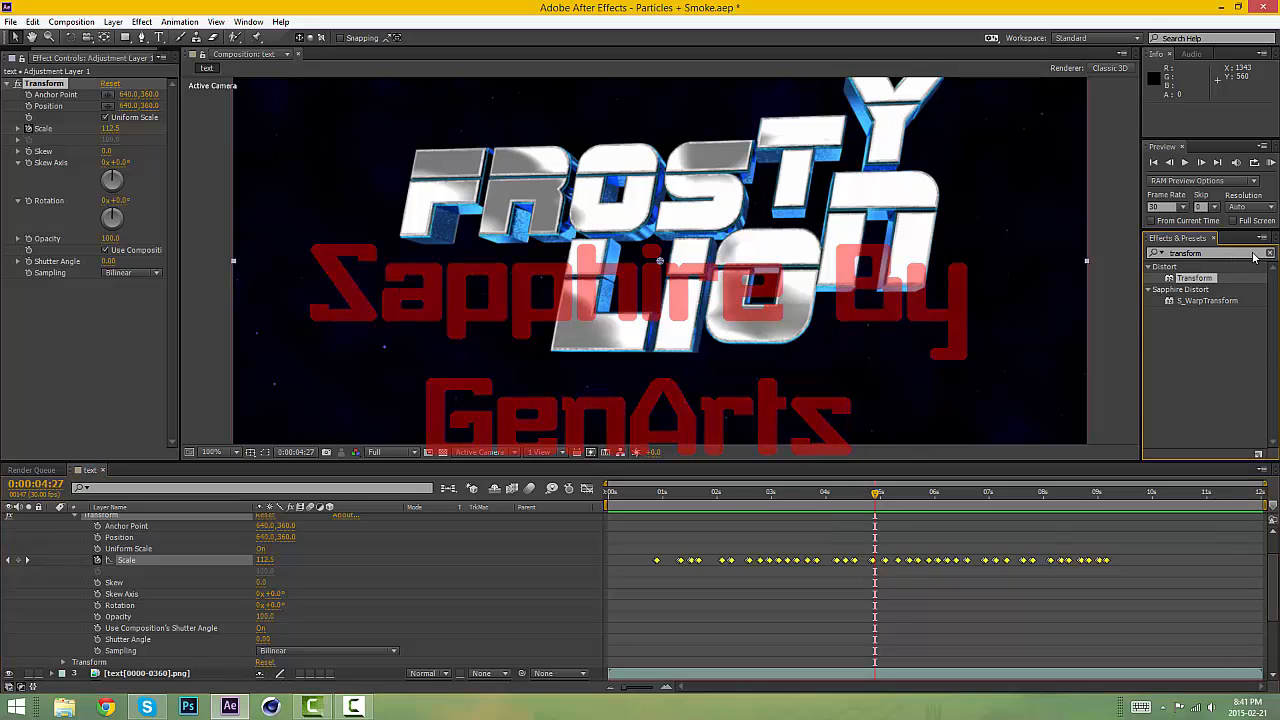
click(1266, 253)
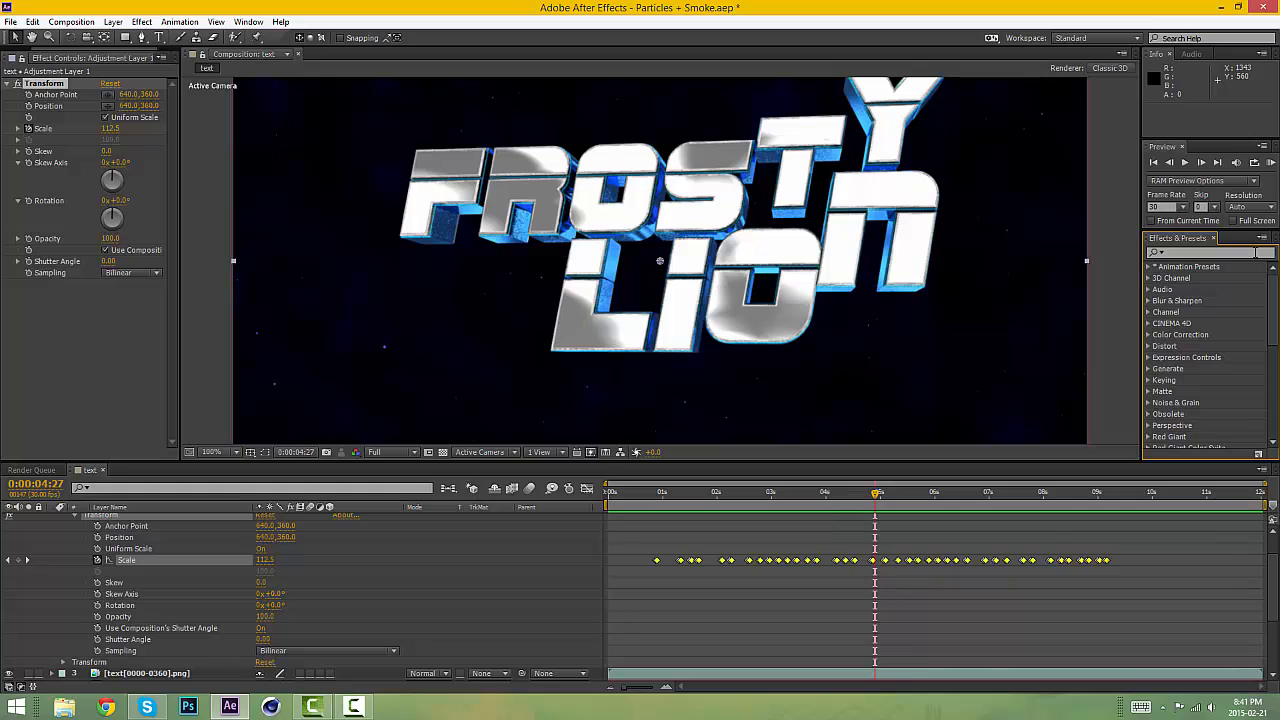
click(1255, 252)
text(s)
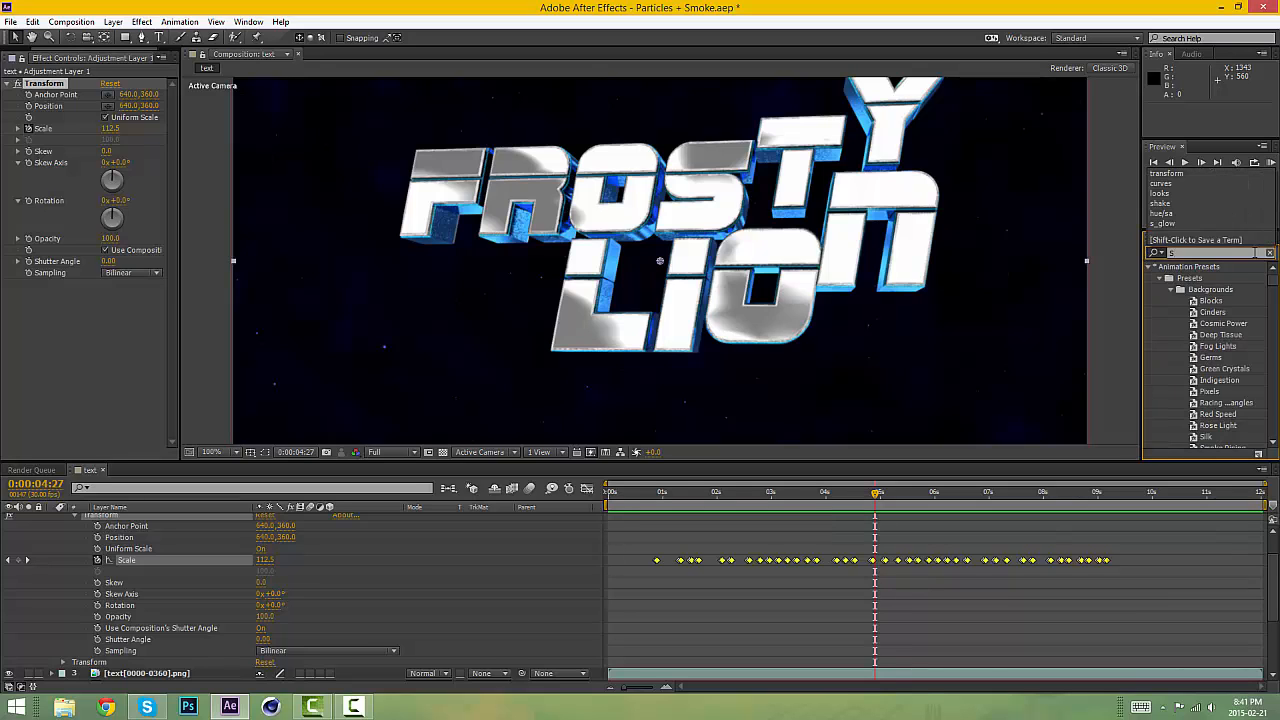
text(_shake)
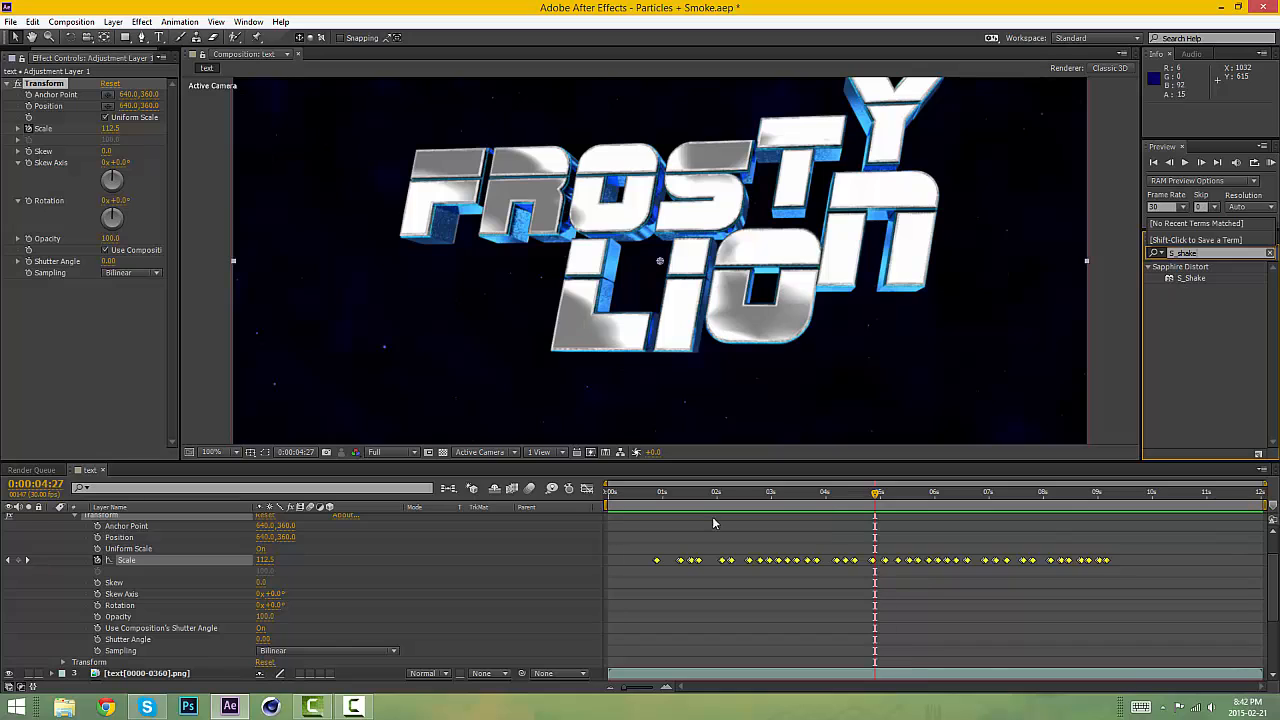
Search the effects for S_glow.
scroll(159, 552, up, 2)
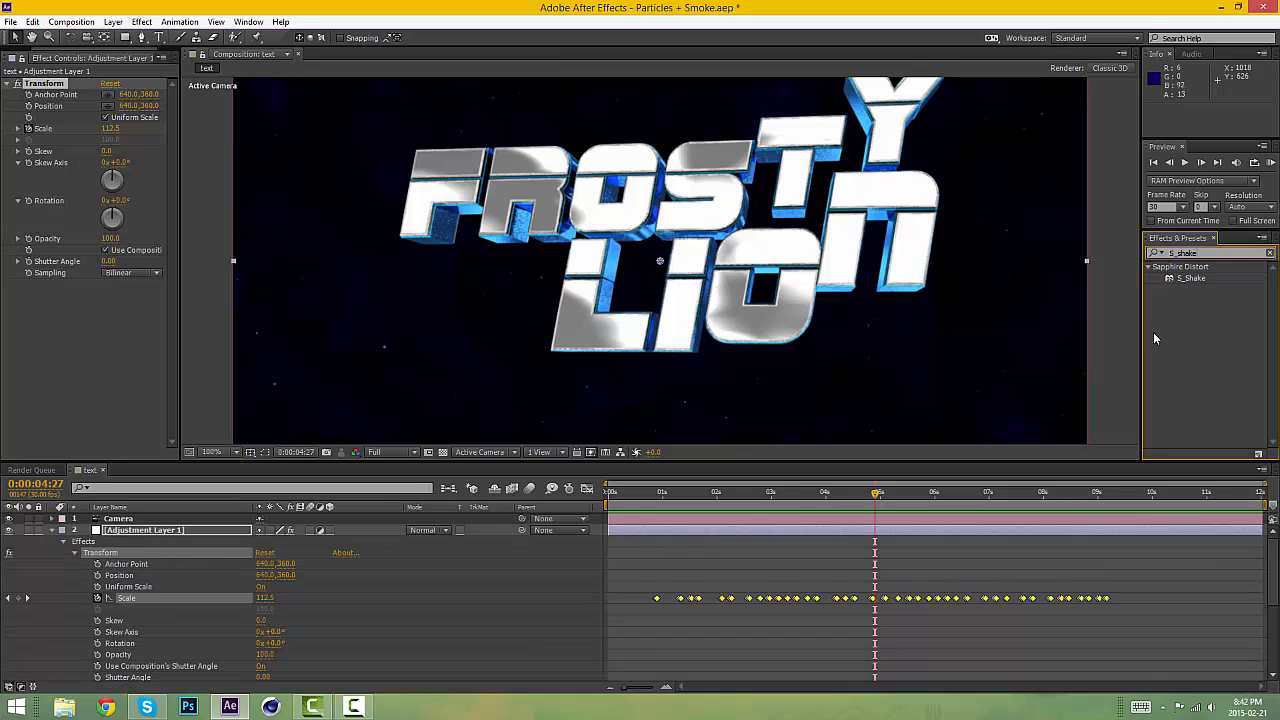
key(BackSpace)
key(BackSpace)
key(BackSpace)
key(BackSpace)
key(BackSpace)
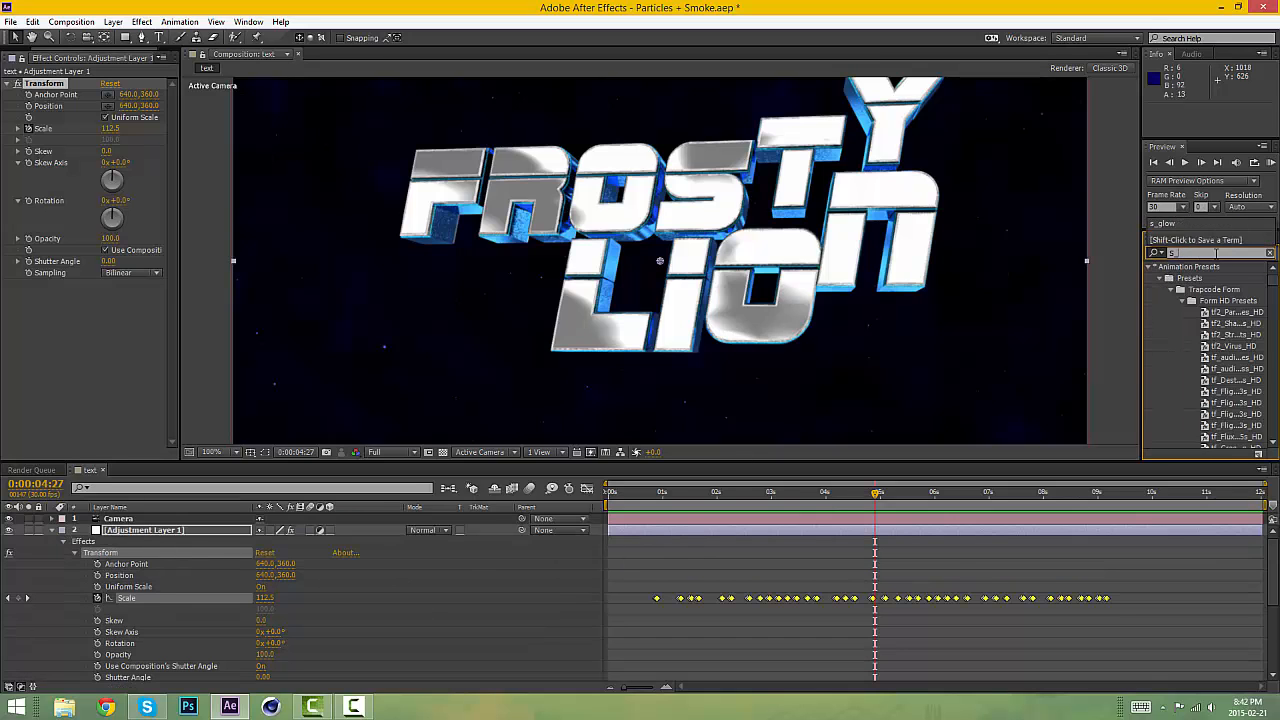
text(glow)
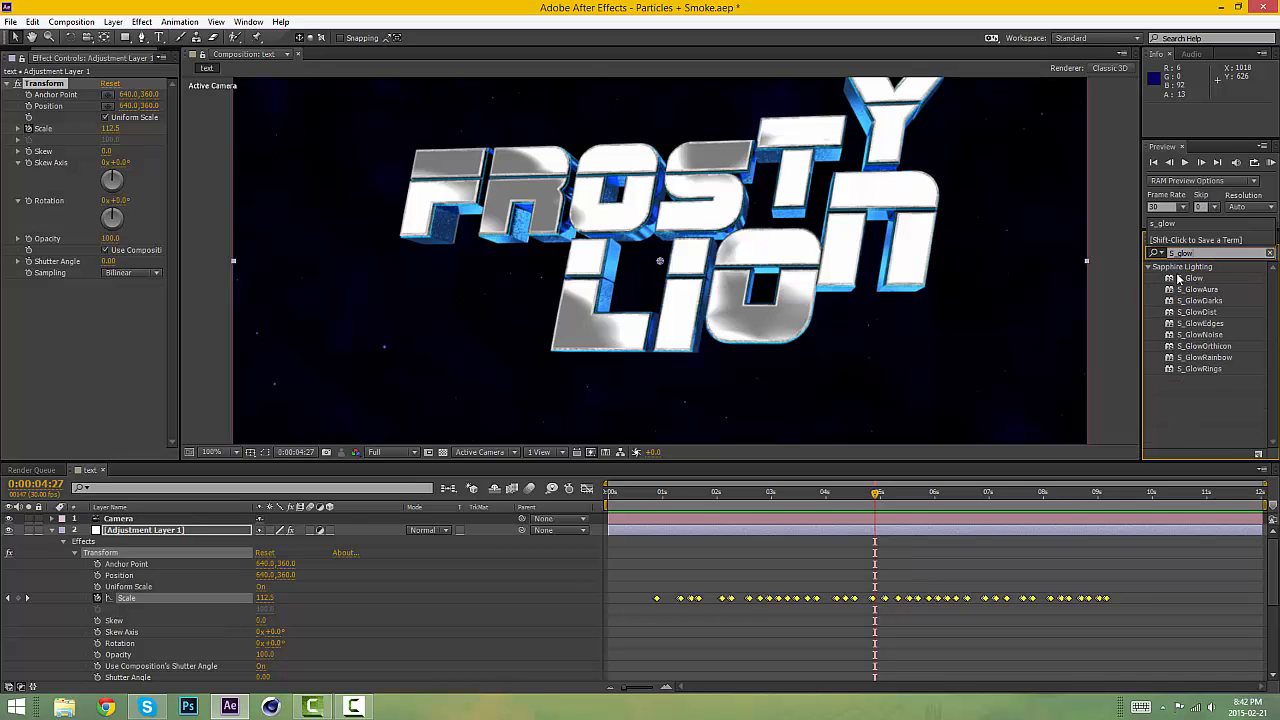
drag(1179, 280, 112, 530)
Collapse Adjustment Layer 1, create a new adjustment layer and place it directly below Adjustment Layer 1.
click(62, 530)
click(113, 22)
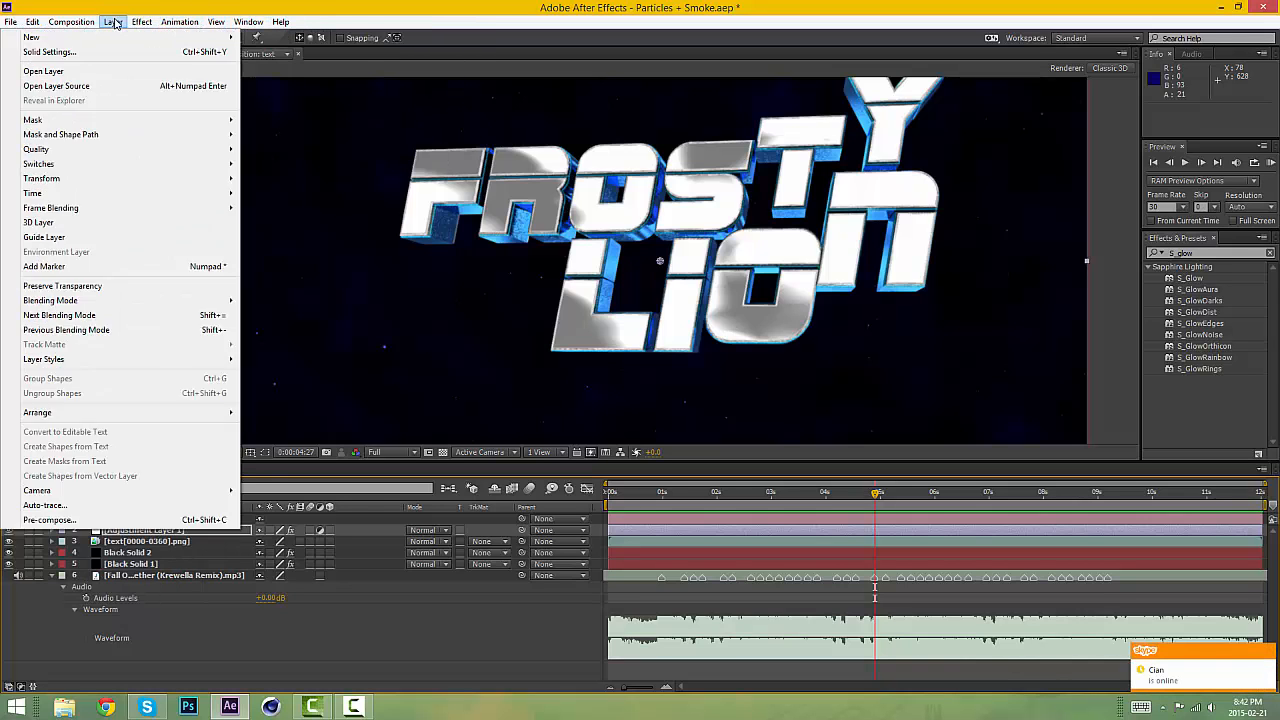
click(112, 22)
click(112, 22)
mouse_move(105, 38)
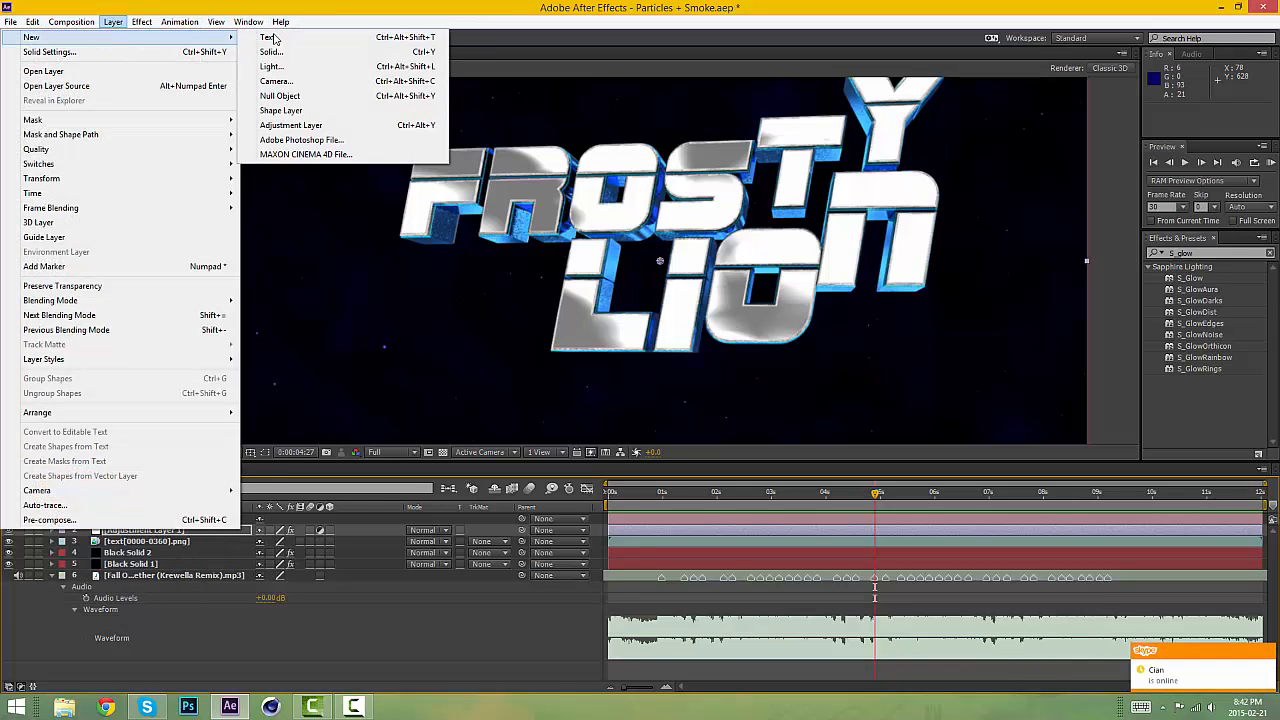
click(287, 125)
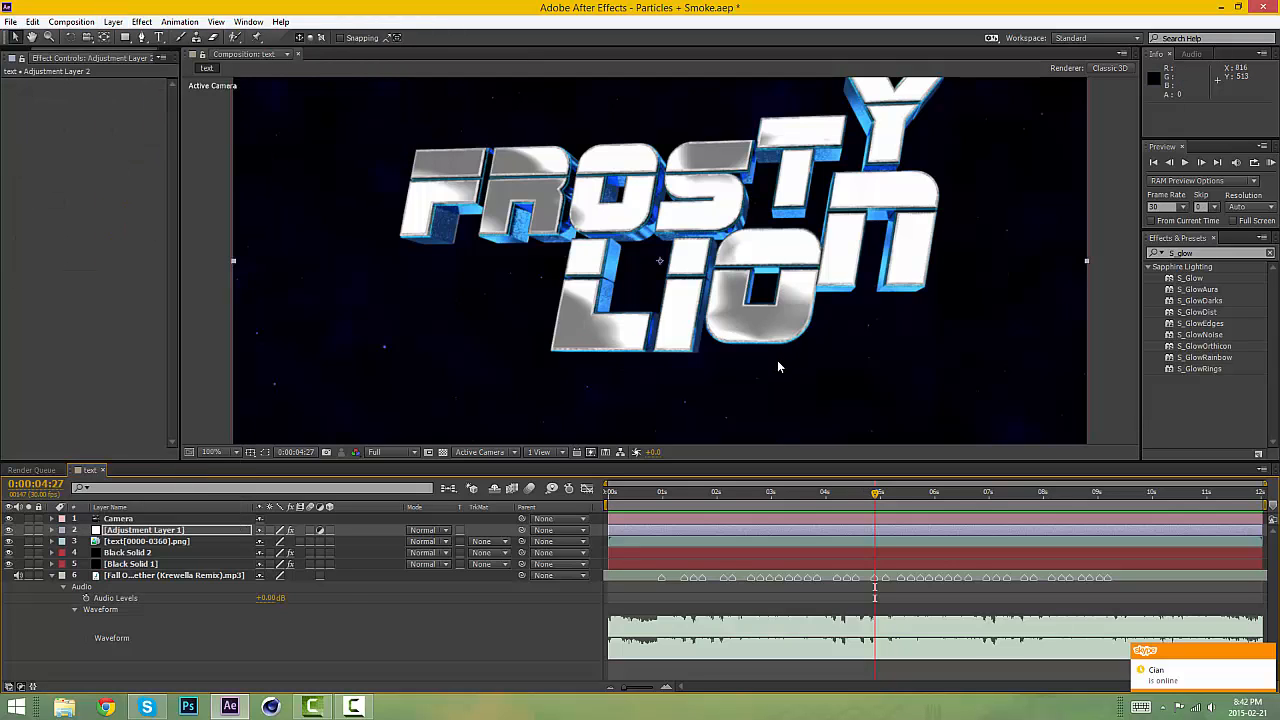
drag(168, 534, 168, 551)
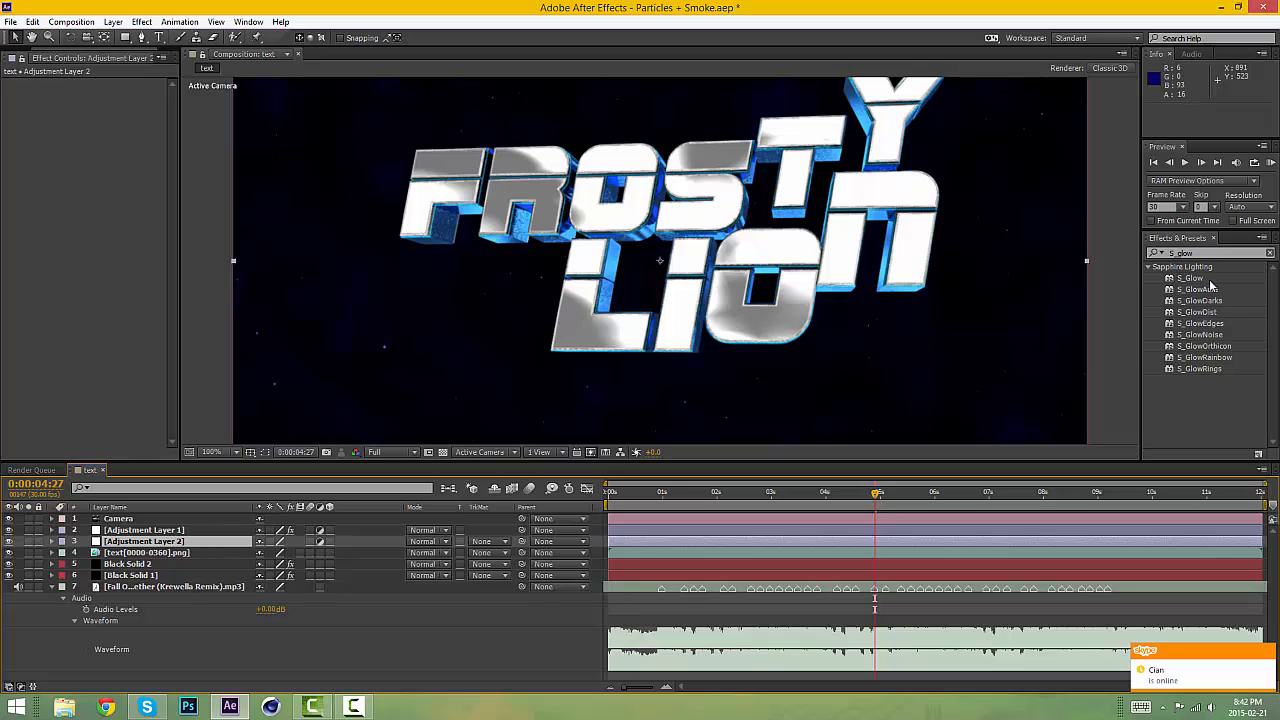
Apply S_Glow to Adjustment Layer 2 and widen the glow to about 20.6 in Width X and 8.8 in Width Y.
drag(1192, 278, 132, 541)
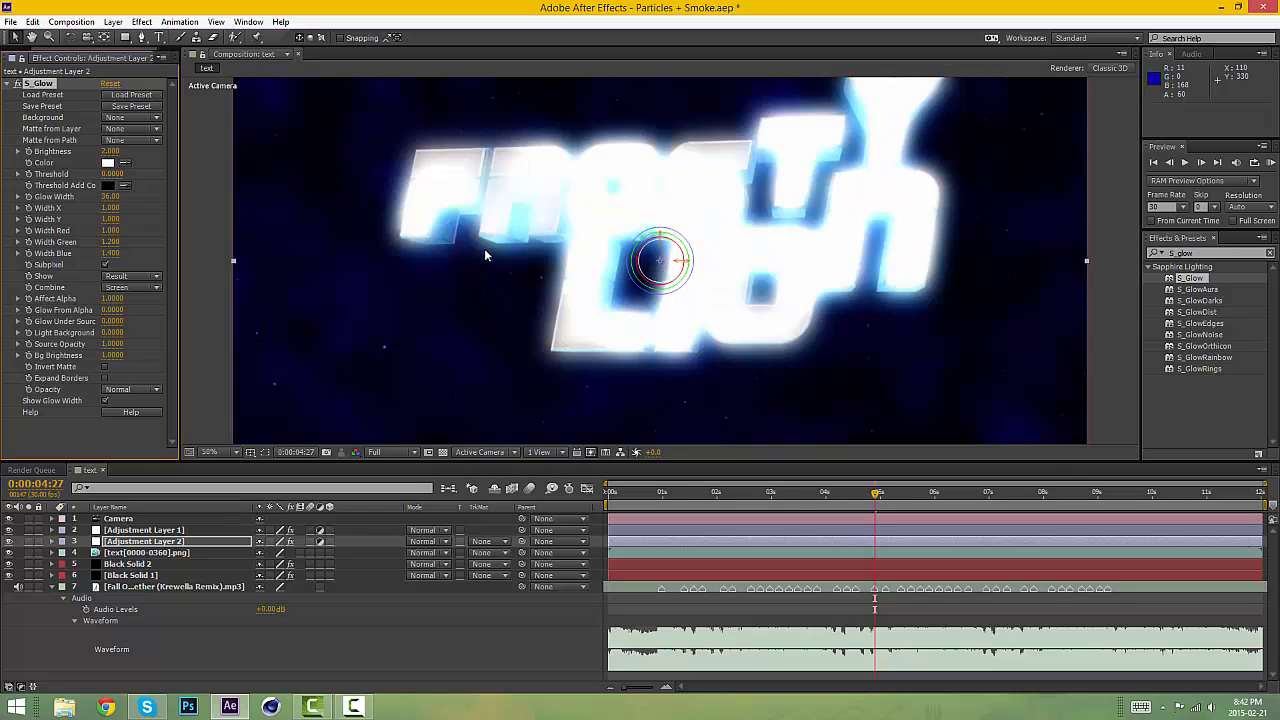
scroll(485, 248, down, 1)
scroll(485, 248, up, 1)
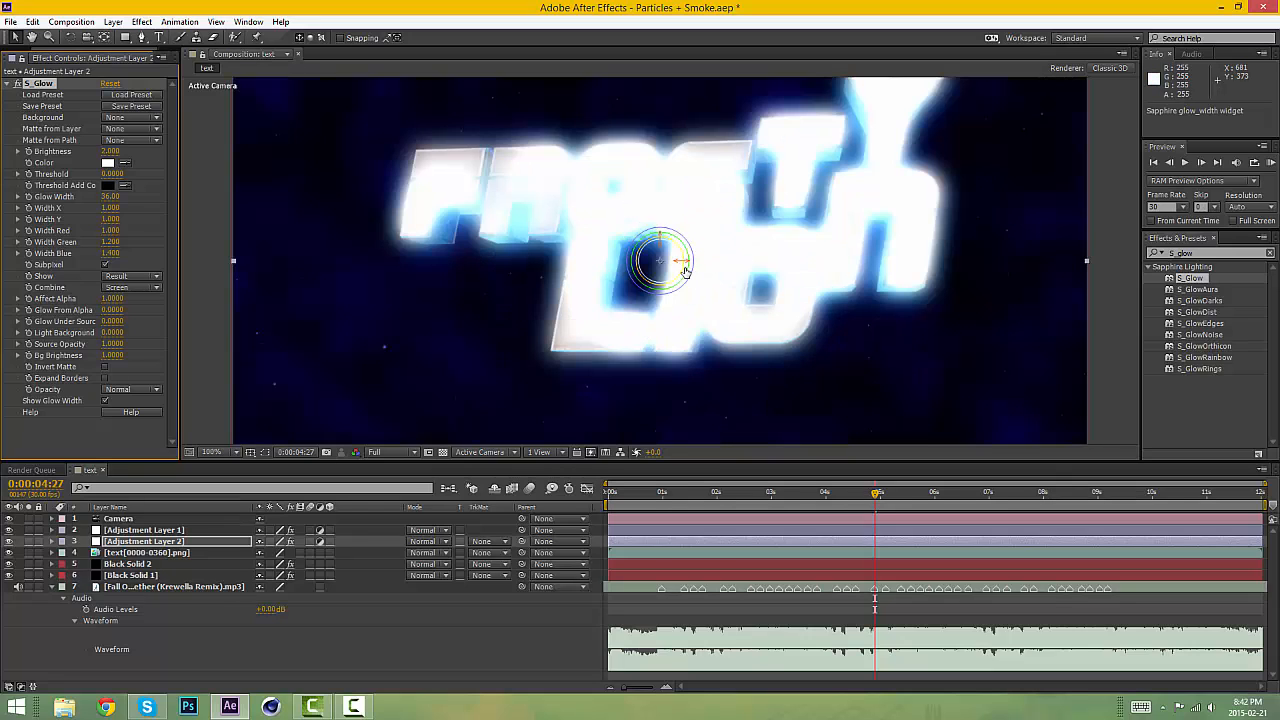
drag(685, 265, 1088, 258)
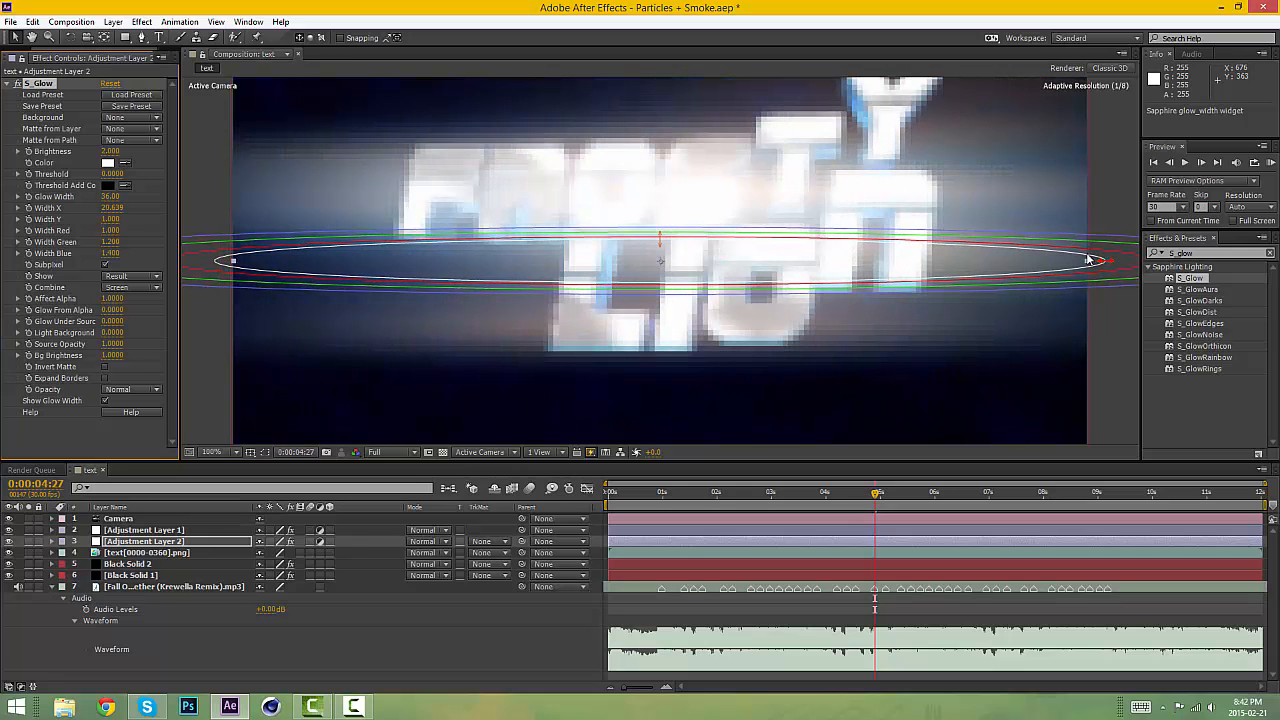
drag(665, 241, 665, 54)
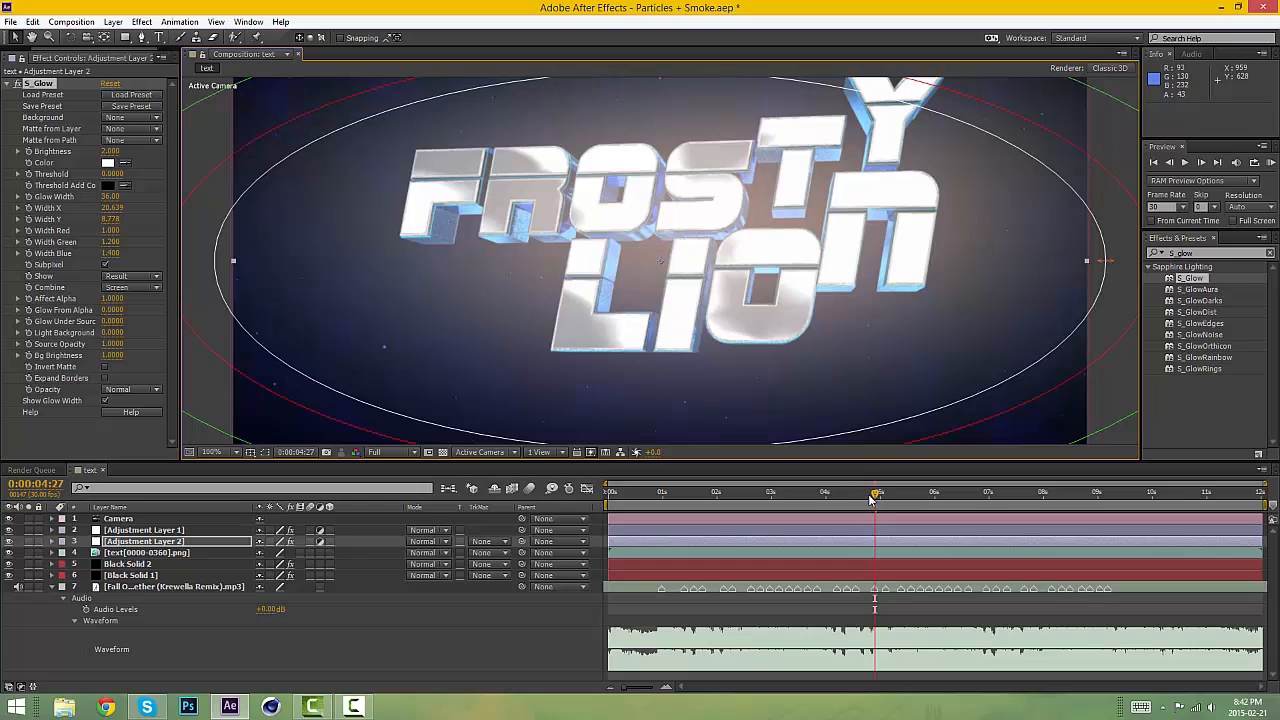
Check the glow at 0:00:04:07 and set the S_Glow Brightness to 0.
drag(871, 499, 834, 500)
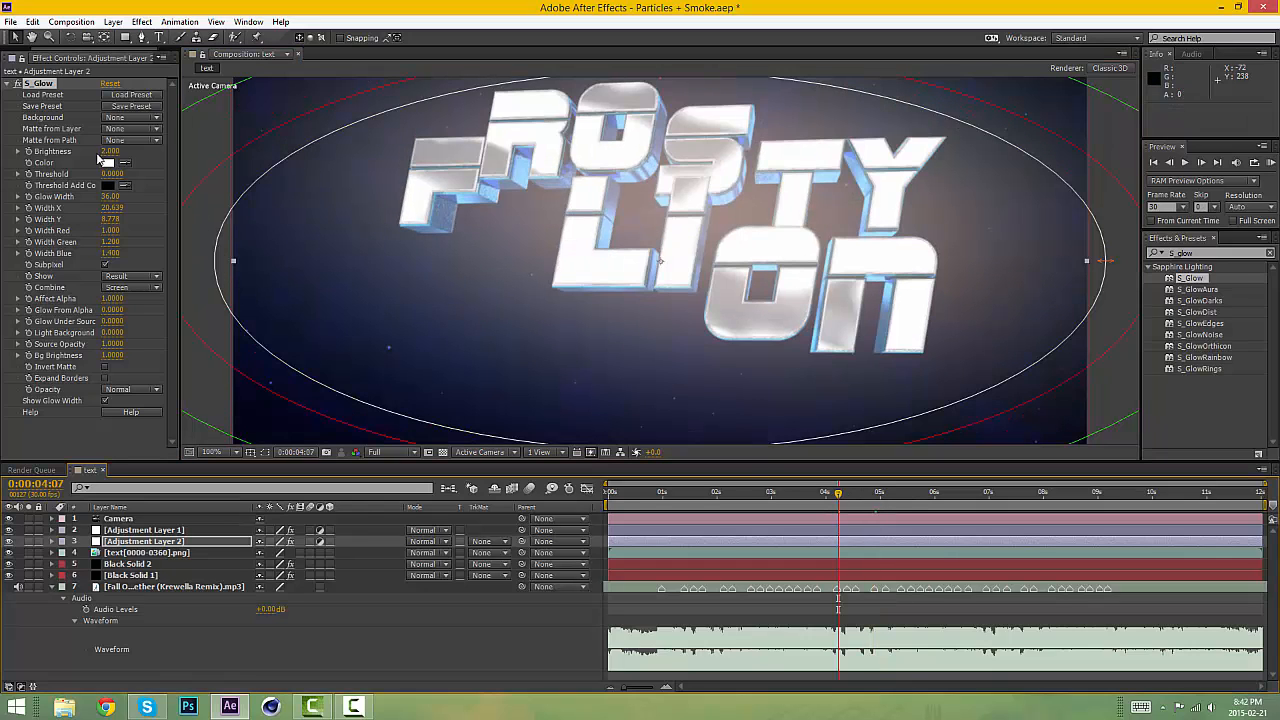
click(108, 151)
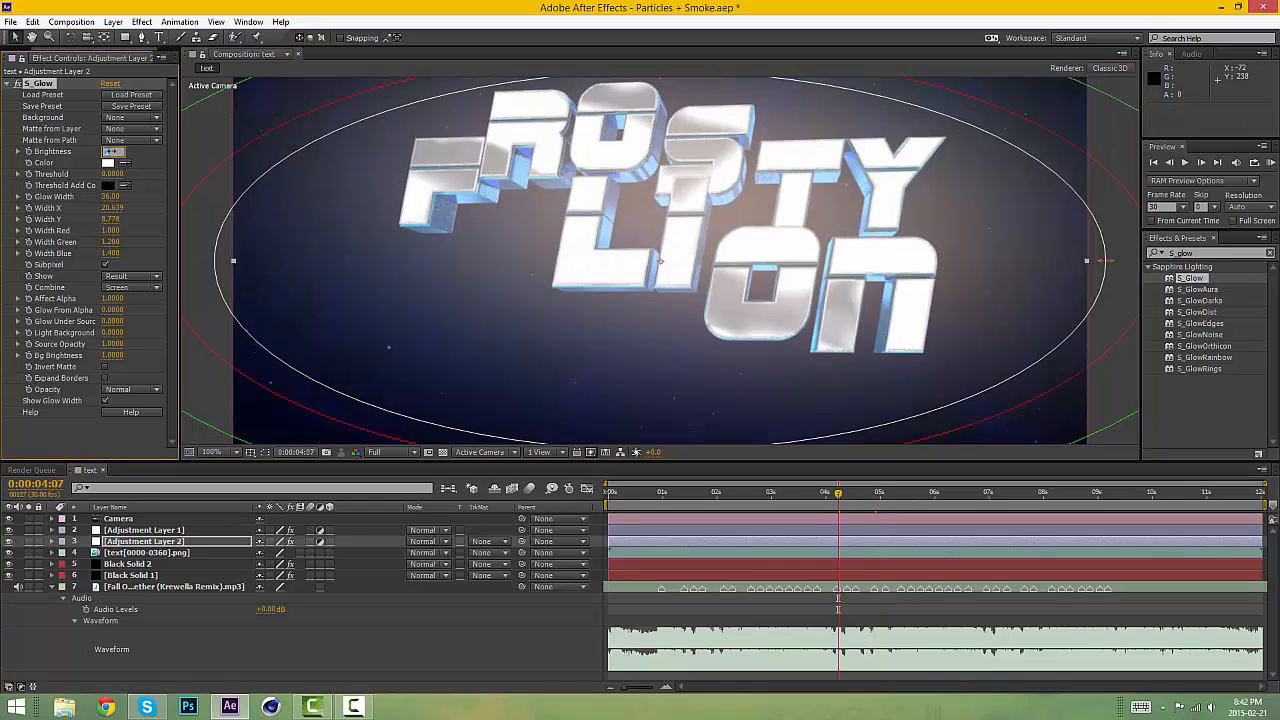
key(Return)
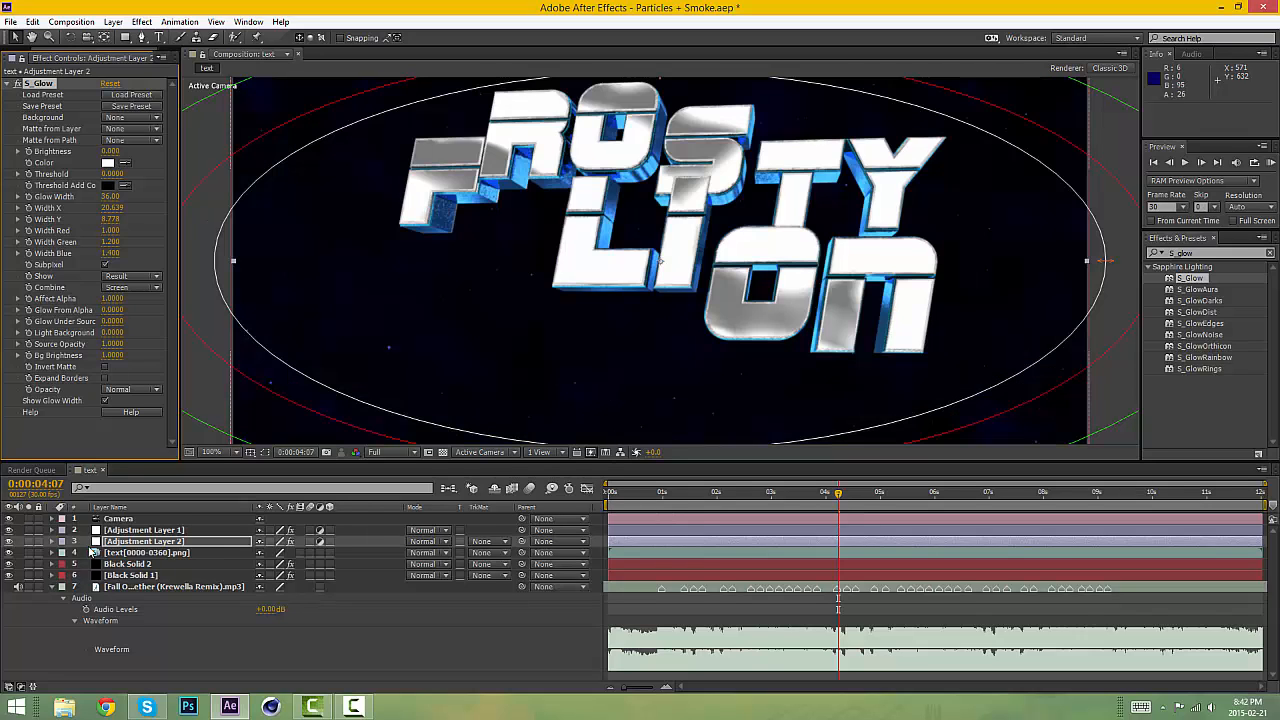
Expand Adjustment Layer 1's Scale keyframes and Adjustment Layer 2's S_Glow properties in the timeline.
click(52, 530)
scroll(88, 552, down, 1)
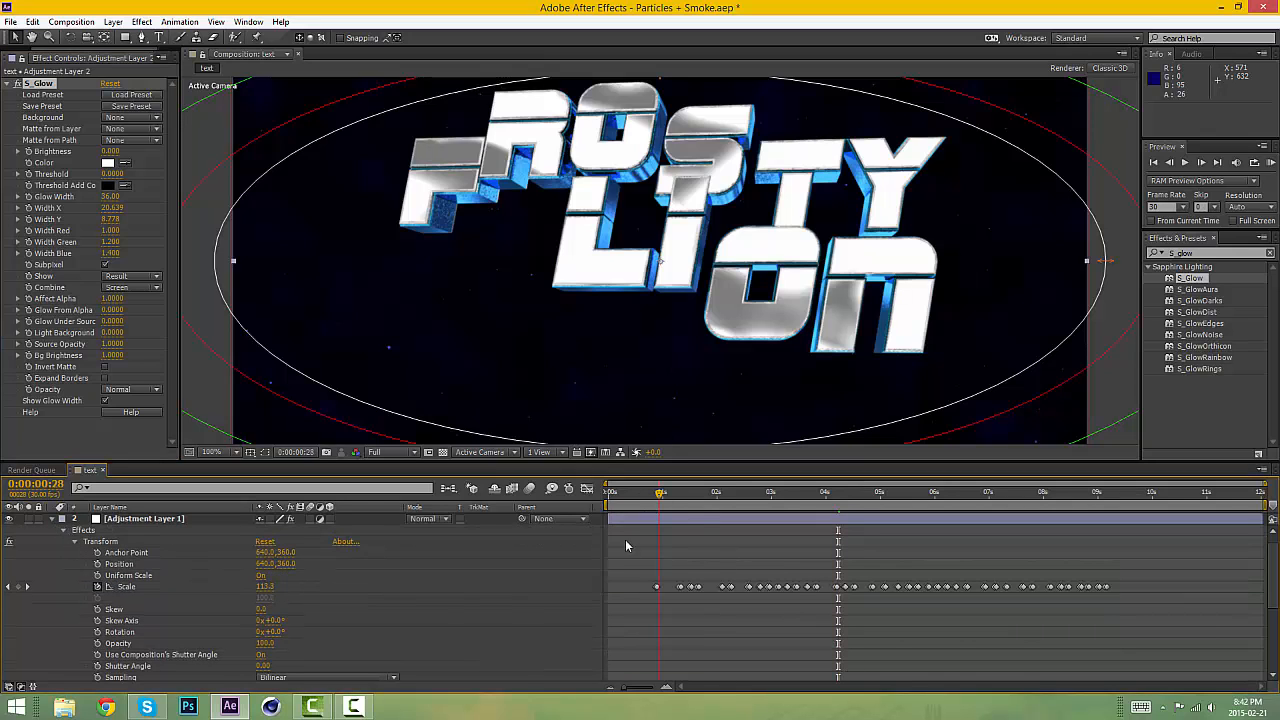
scroll(616, 572, down, 3)
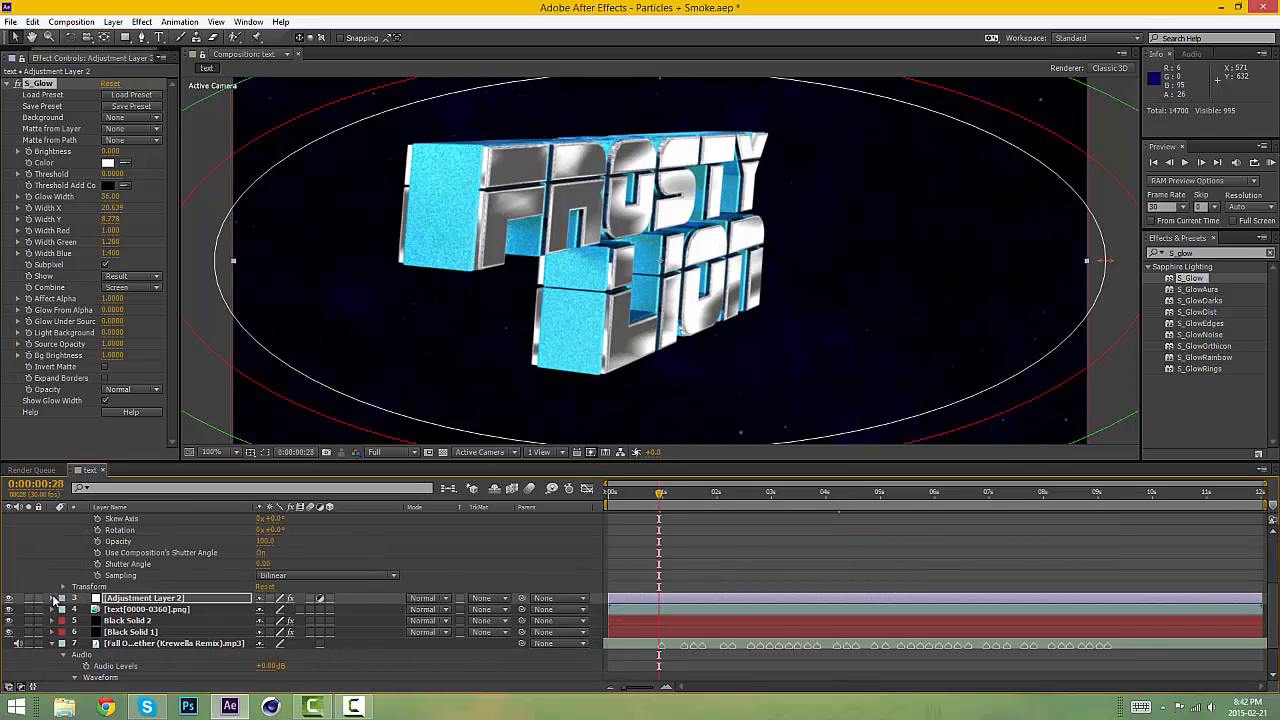
click(52, 598)
click(63, 609)
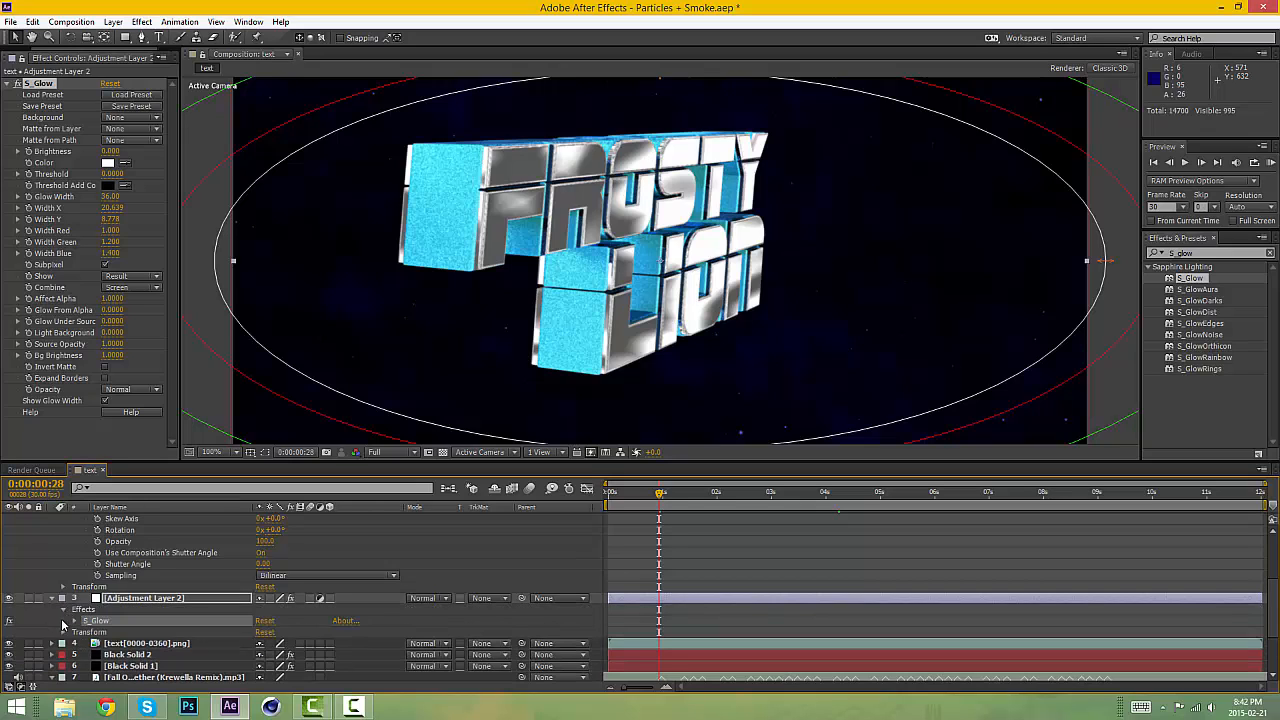
click(73, 621)
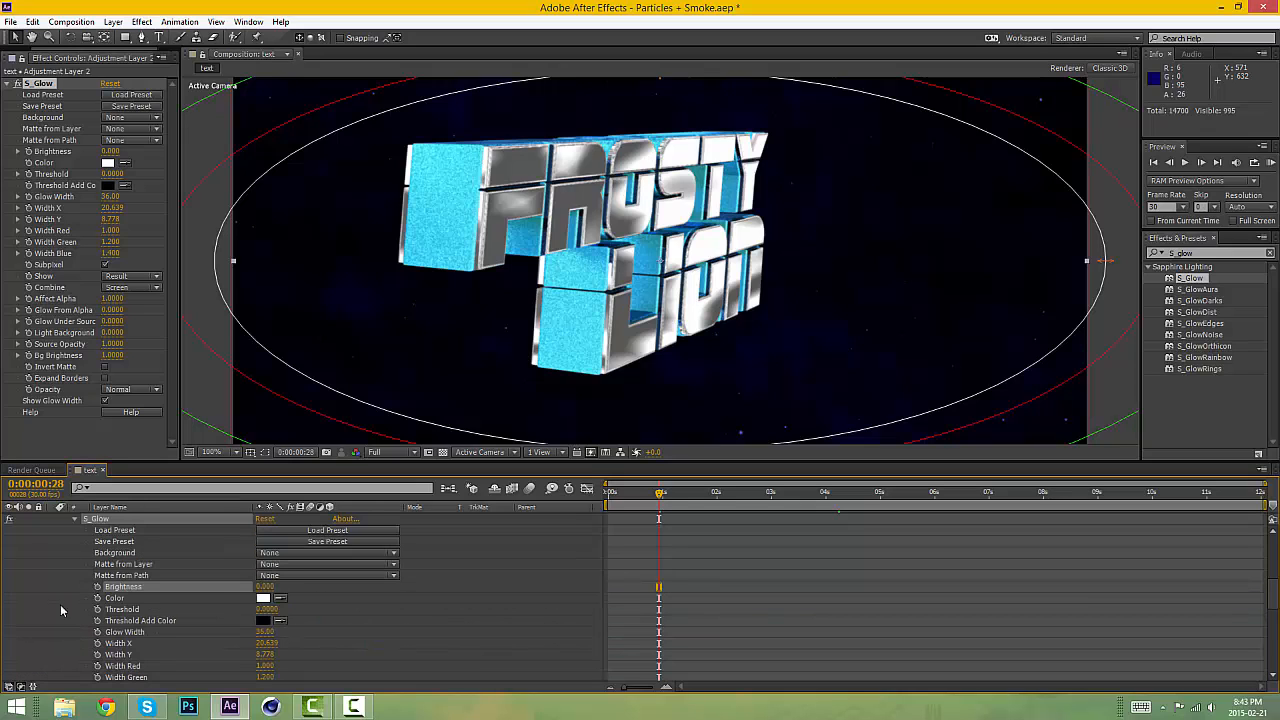
Move the current time to 0:00:00:26, at the first scale pulse, and enable keyframing for the S_Glow Brightness at 0.
scroll(546, 600, up, 5)
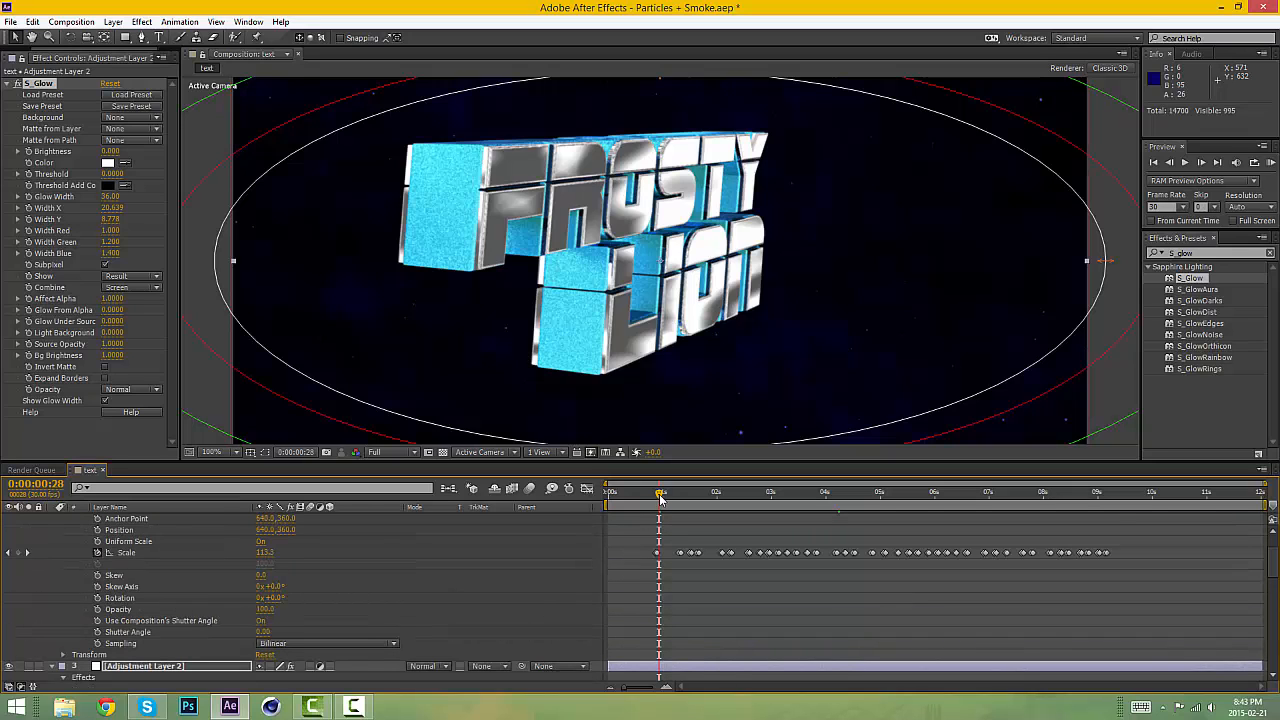
drag(658, 500, 656, 500)
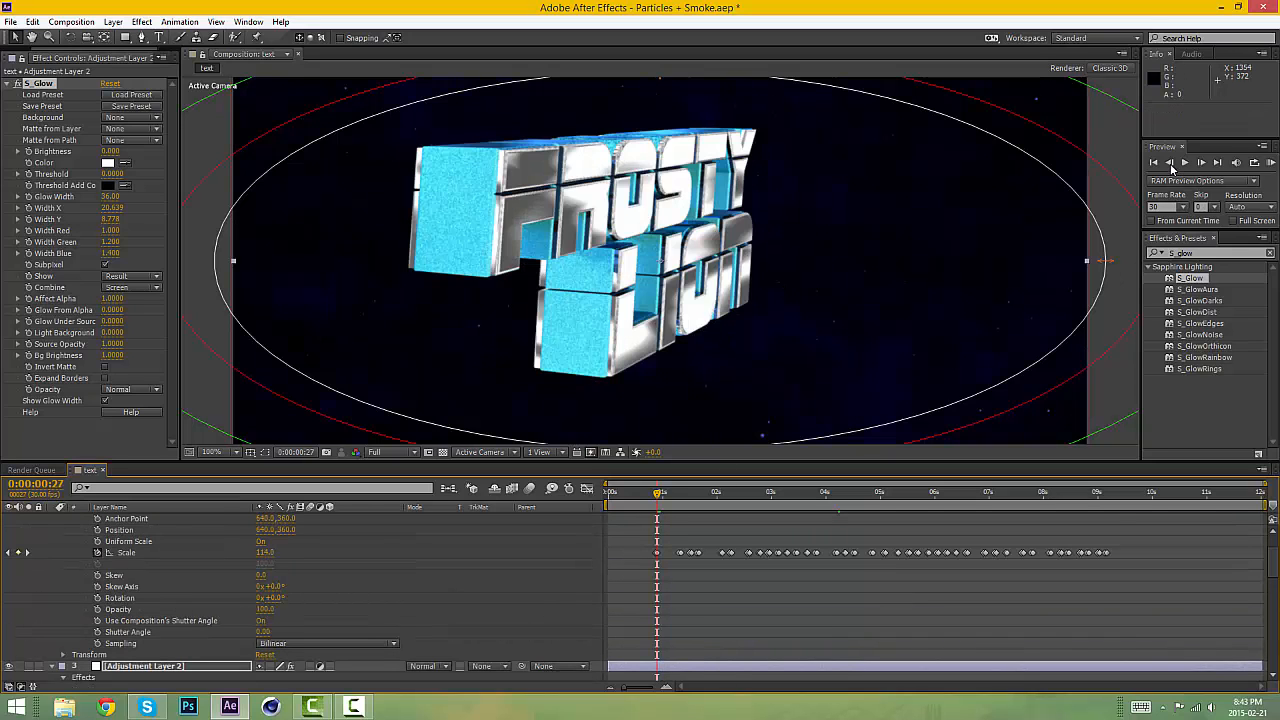
click(1170, 164)
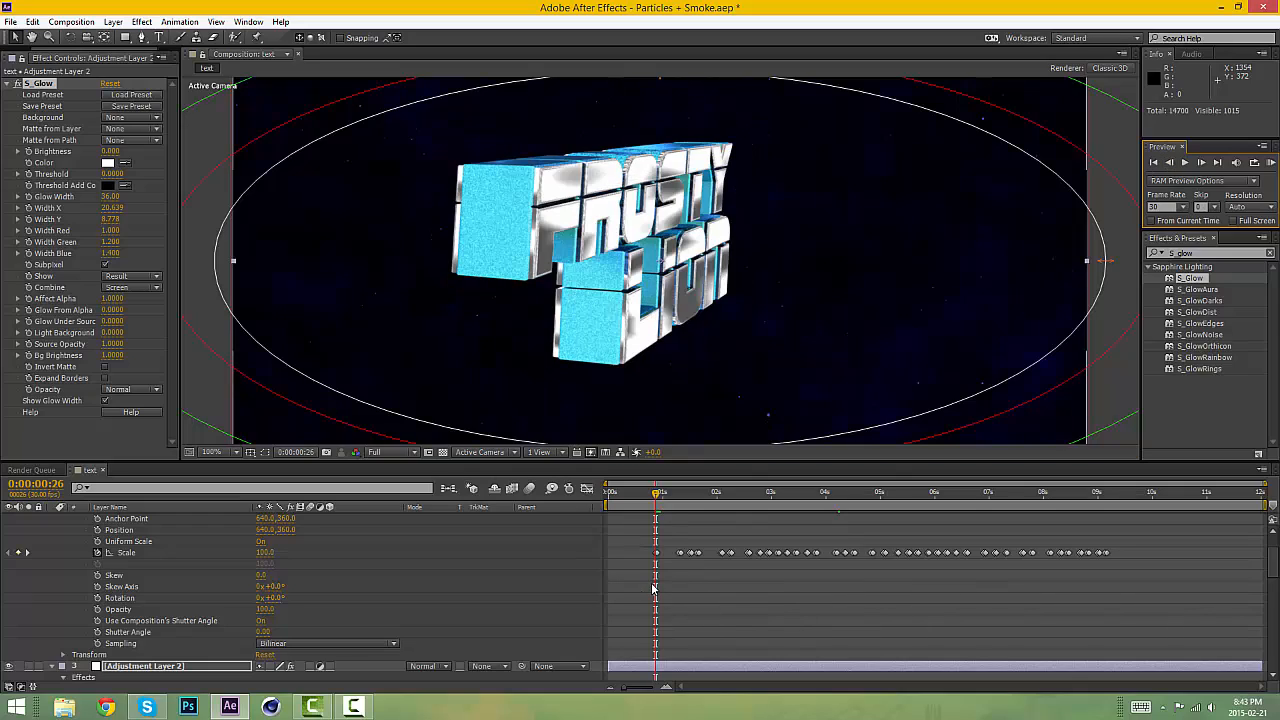
scroll(655, 624, down, 5)
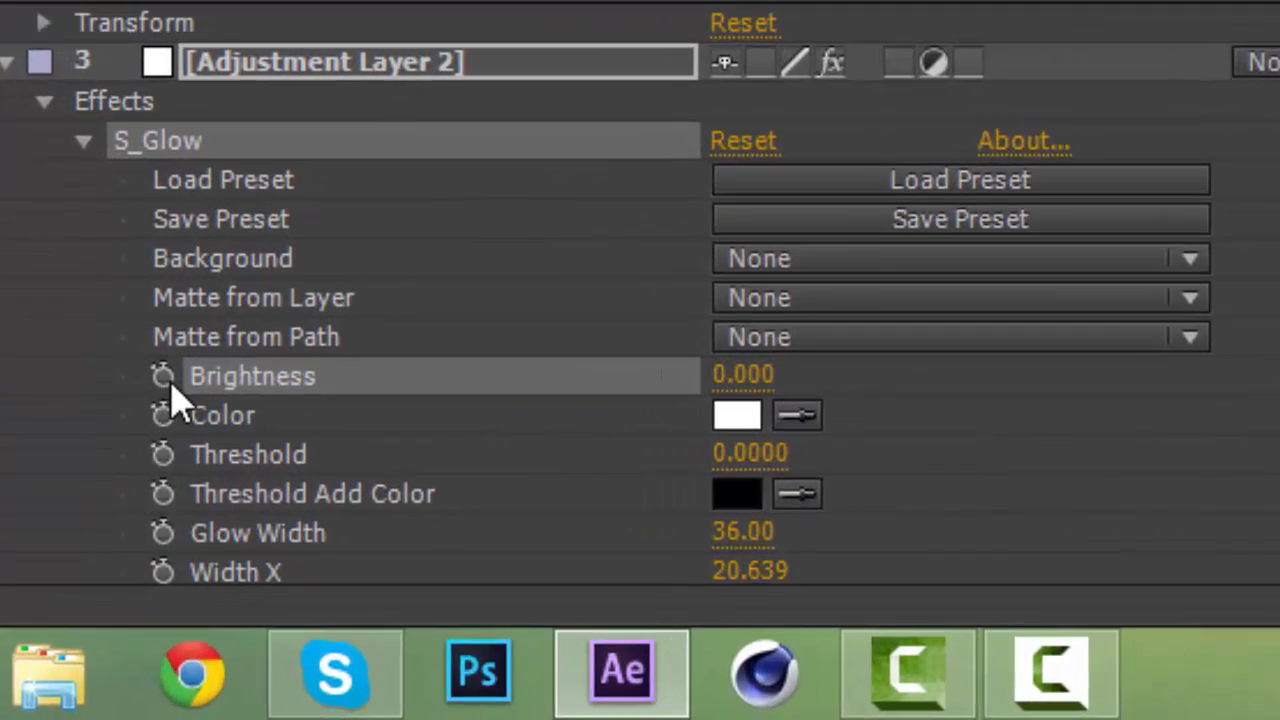
click(163, 376)
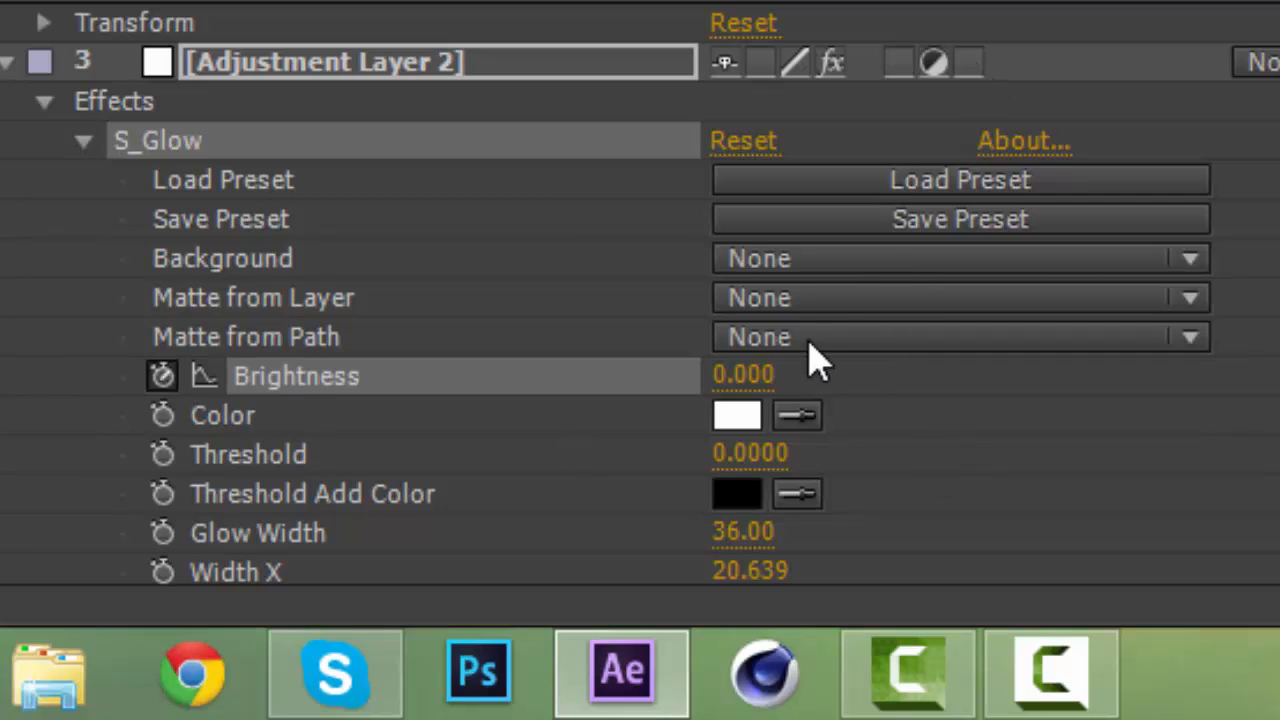
Set the S_Glow Brightness to 2 at 0:00:00:27, trying 1 as an alternative before settling on 2.
click(743, 375)
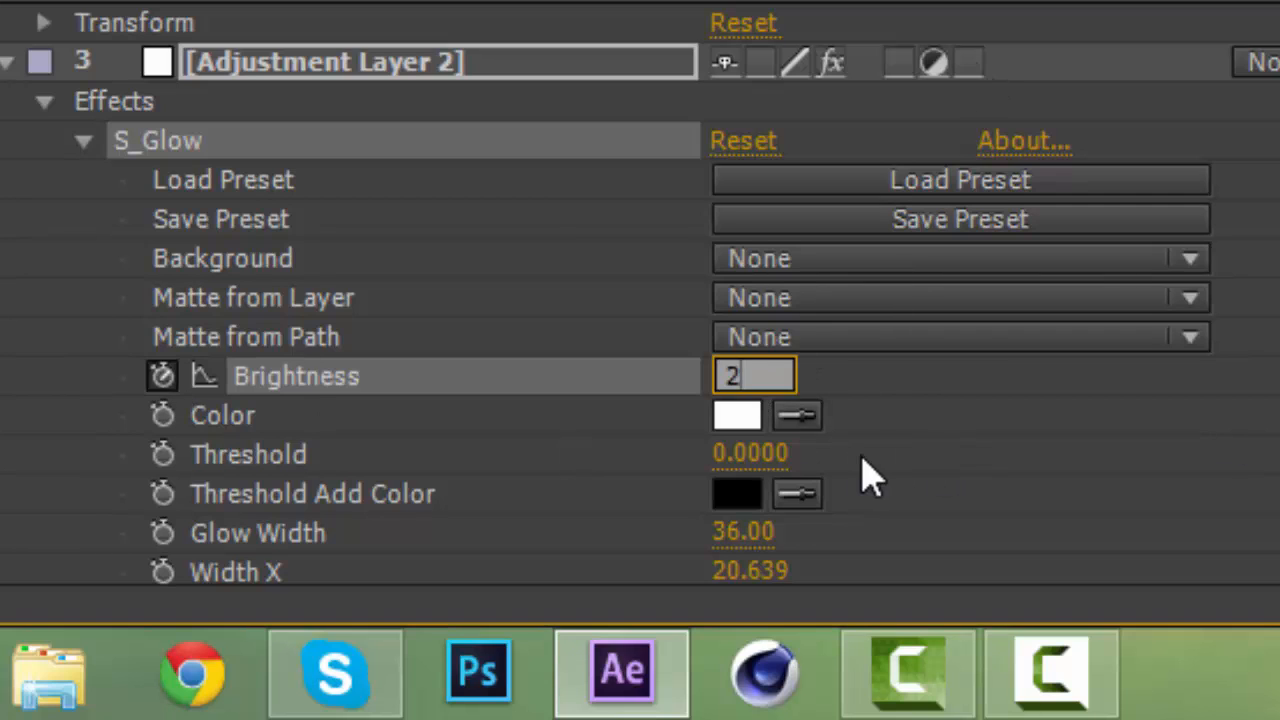
key(Return)
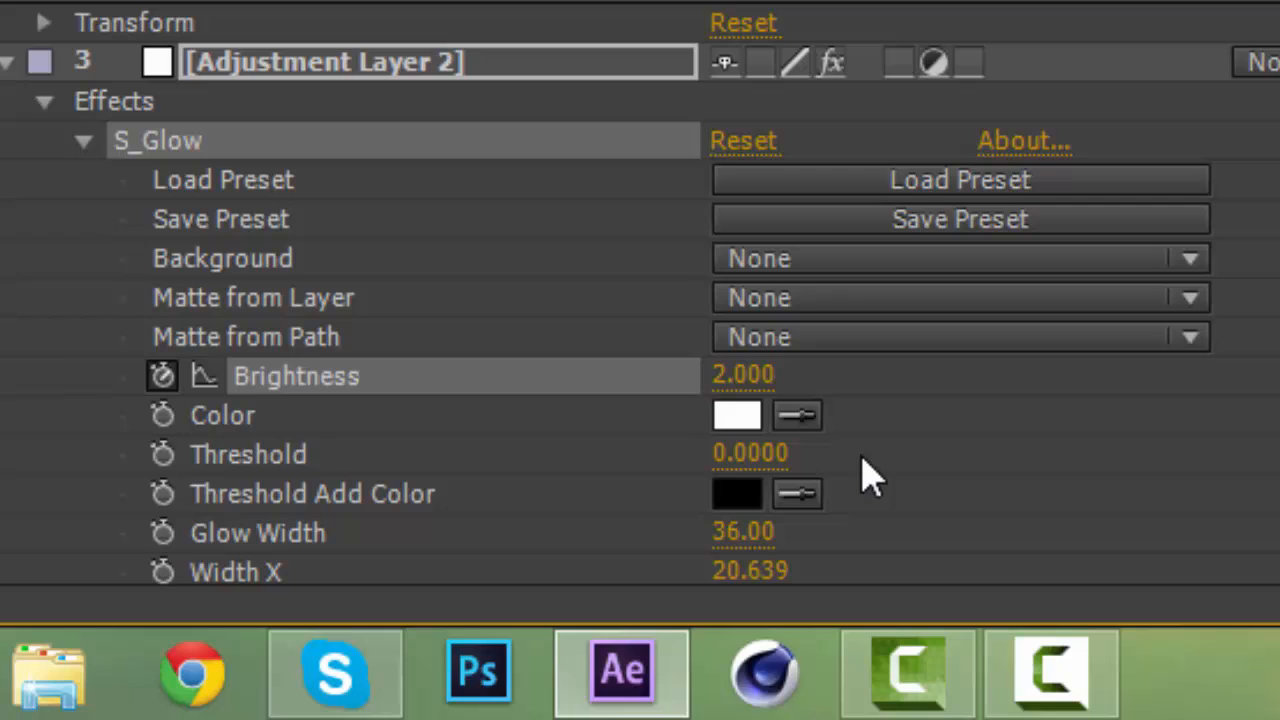
click(745, 375)
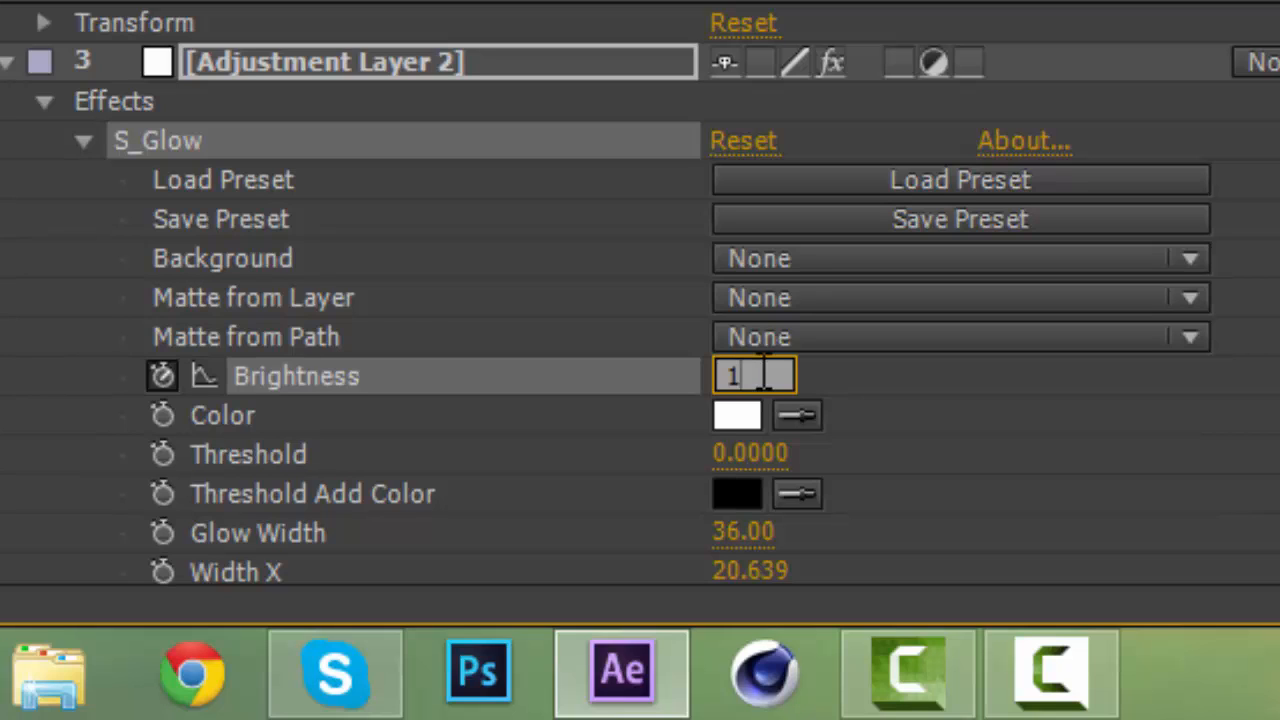
key(Return)
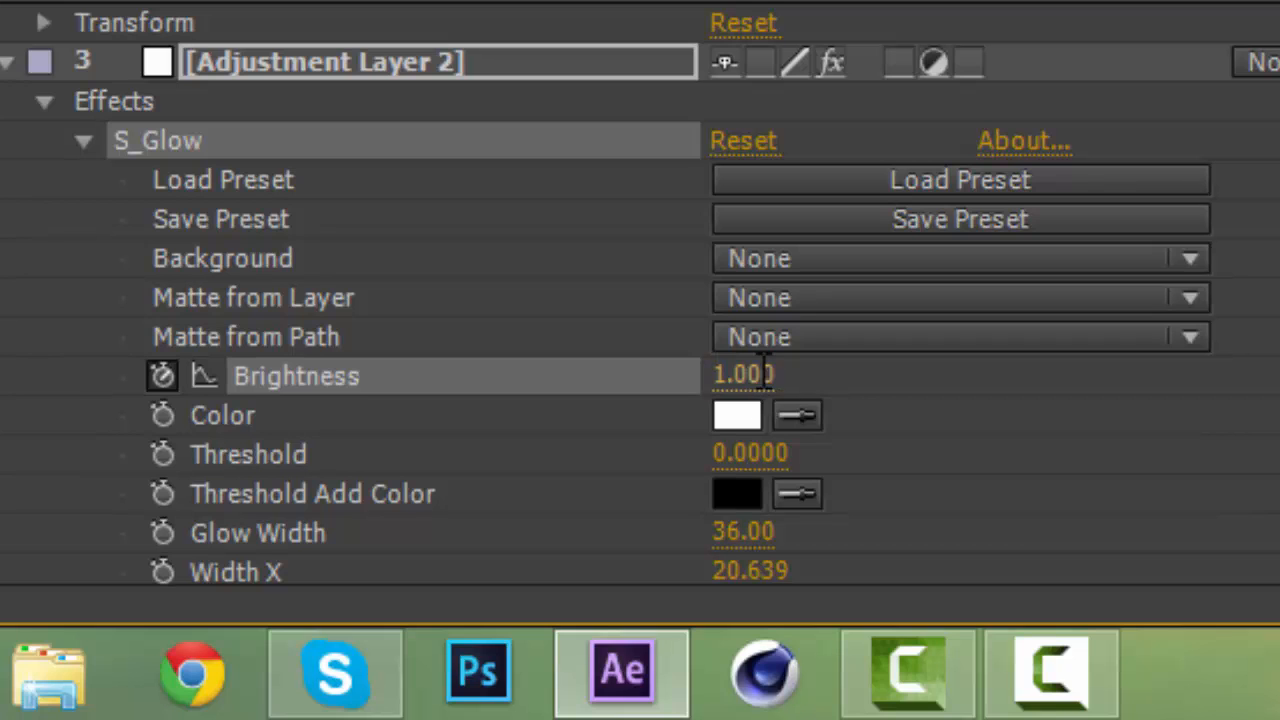
click(765, 375)
text(2)
key(Return)
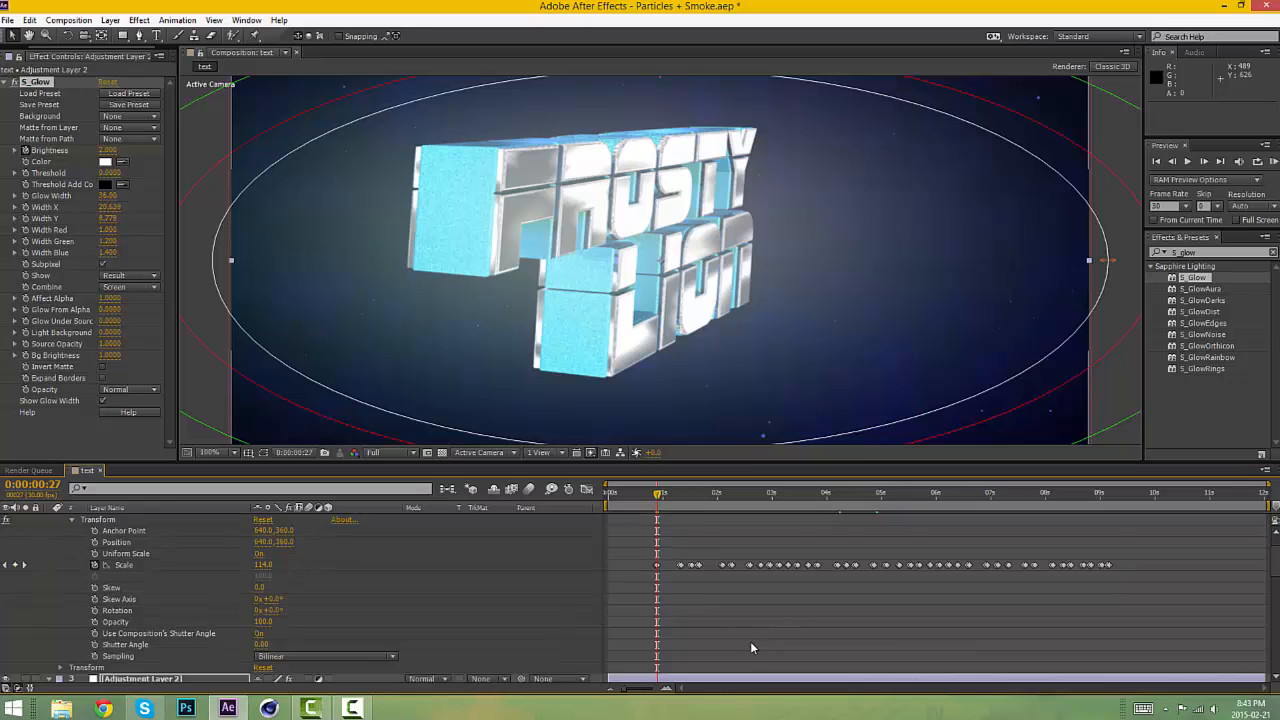
Select and copy the two S_Glow Brightness keyframes at the first scale pulse.
scroll(751, 646, down, 5)
drag(678, 634, 635, 569)
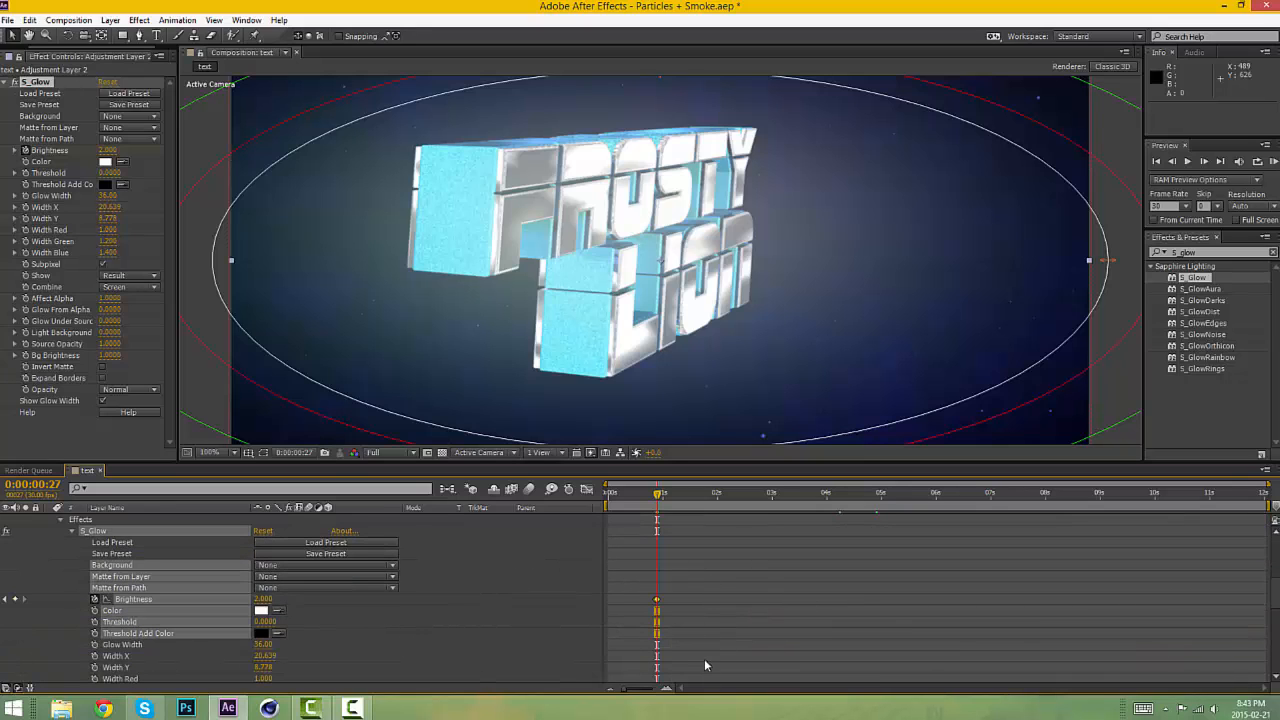
drag(705, 655, 655, 586)
key(ctrl+c)
scroll(713, 606, up, 10)
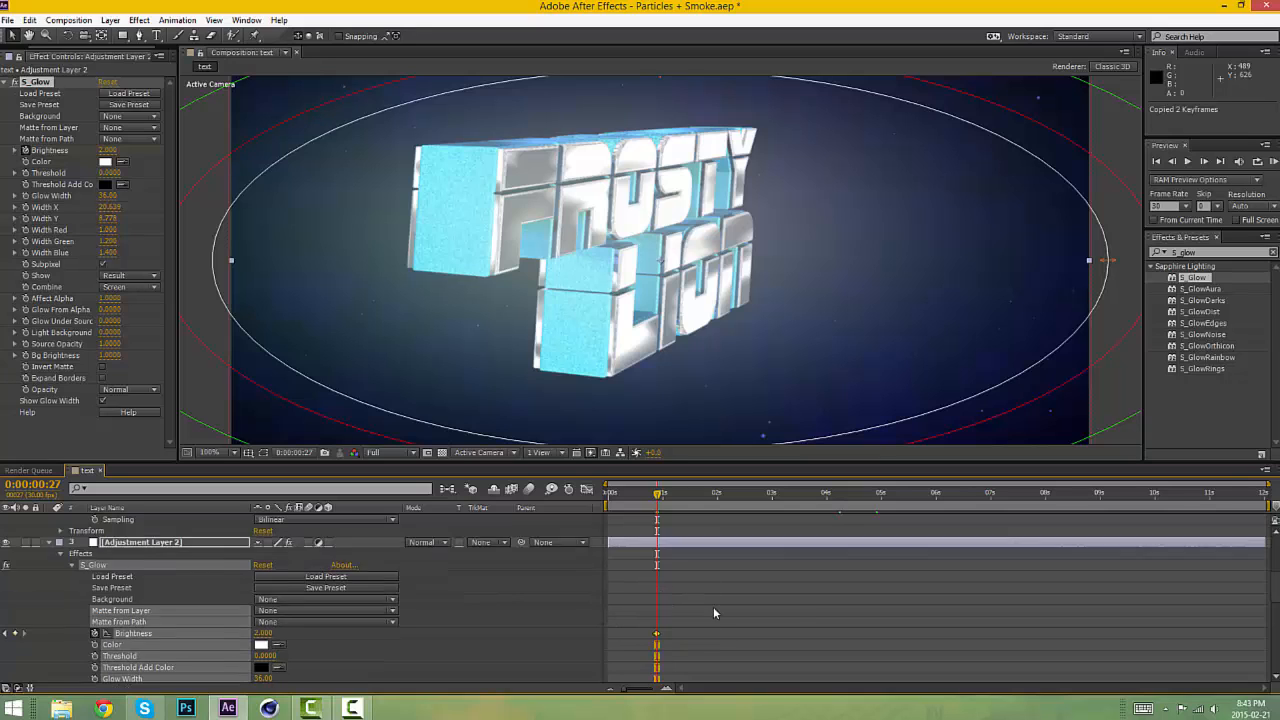
scroll(684, 551, down, 2)
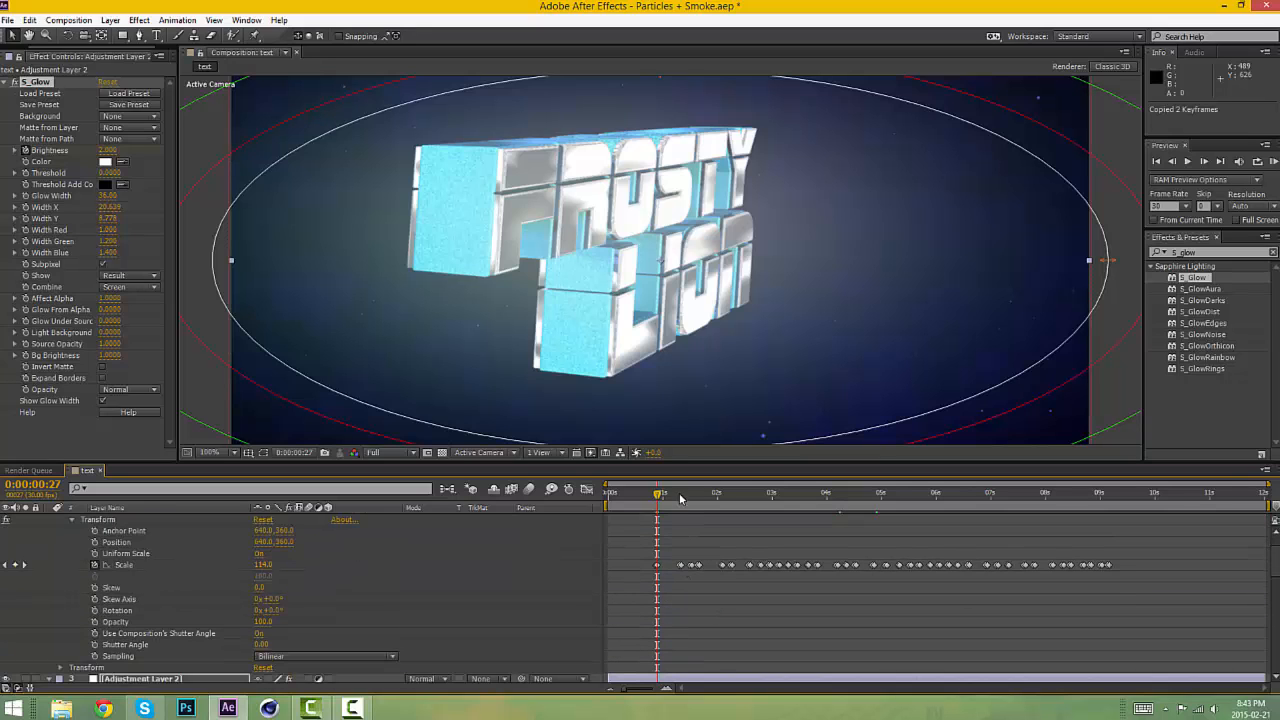
Paste the Brightness keyframes at the second, third and fourth scale pulses, ending at 0:00:01:19.
drag(678, 504, 683, 498)
key(ctrl+v)
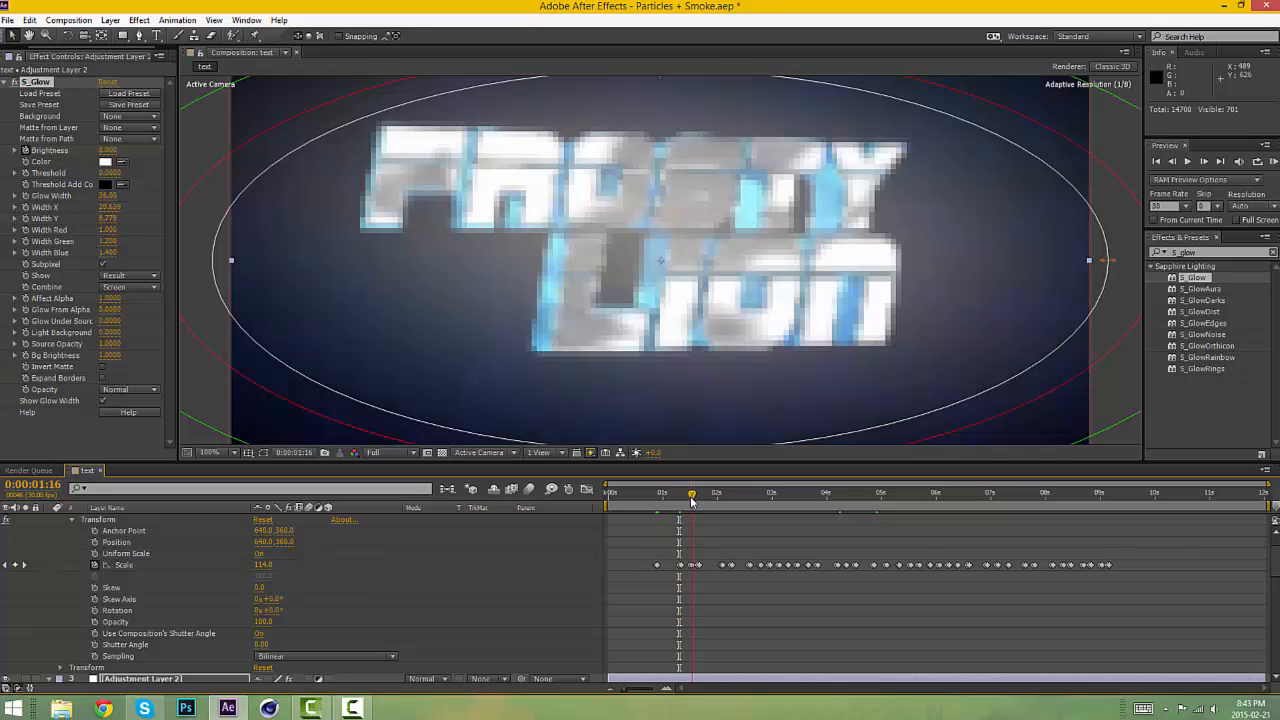
click(690, 497)
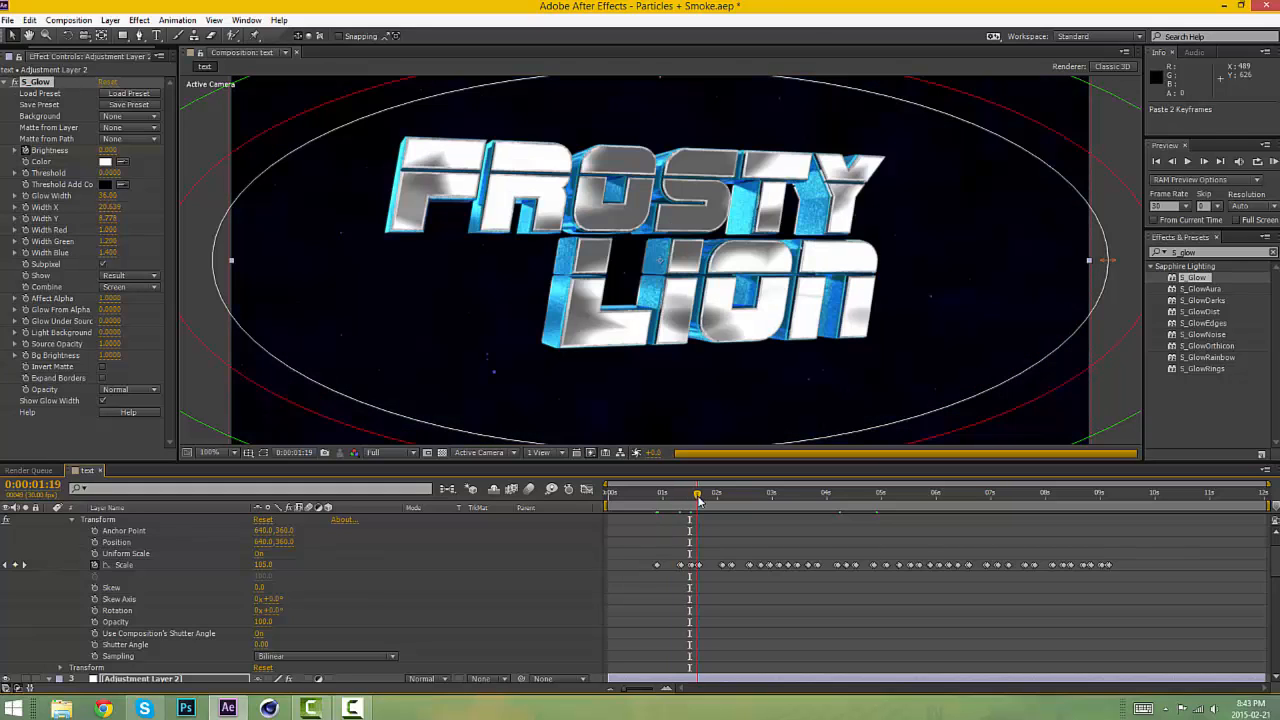
click(697, 496)
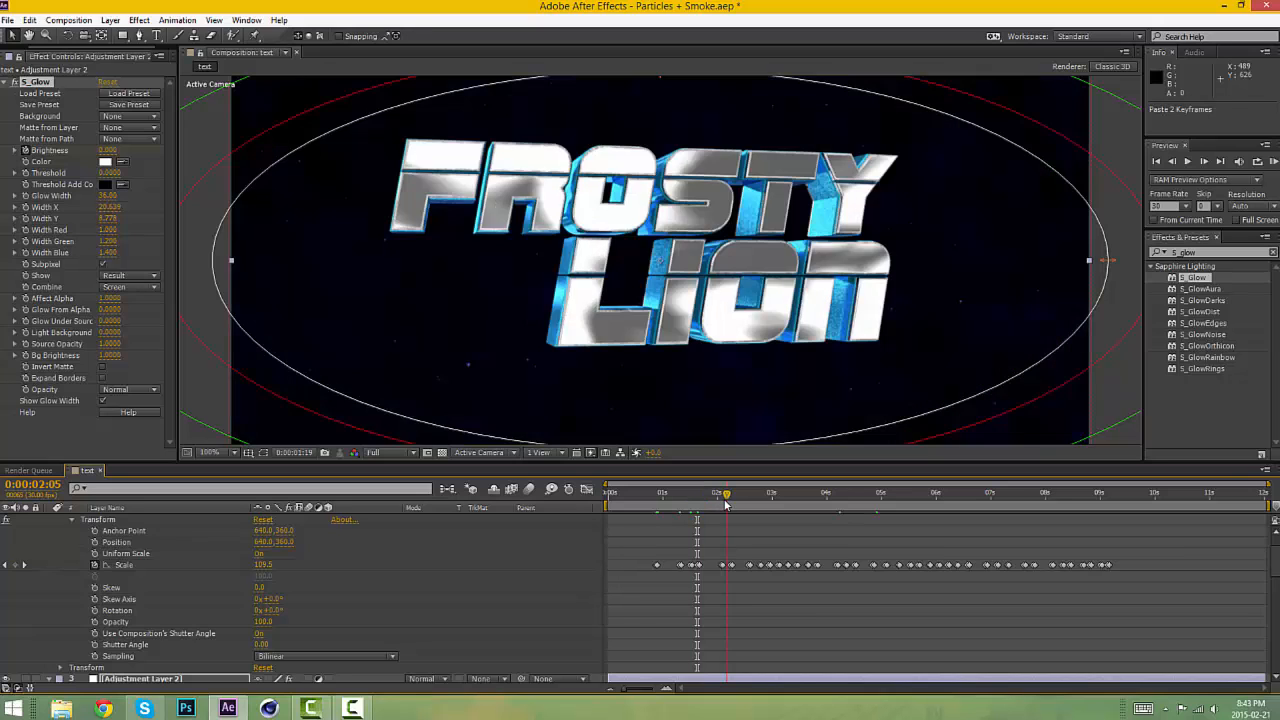
Paste the Brightness keyframes at the scale pulses at 0:00:02:02 and 0:00:02:07.
key(Page_Up)
key(Page_Up)
key(Page_Up)
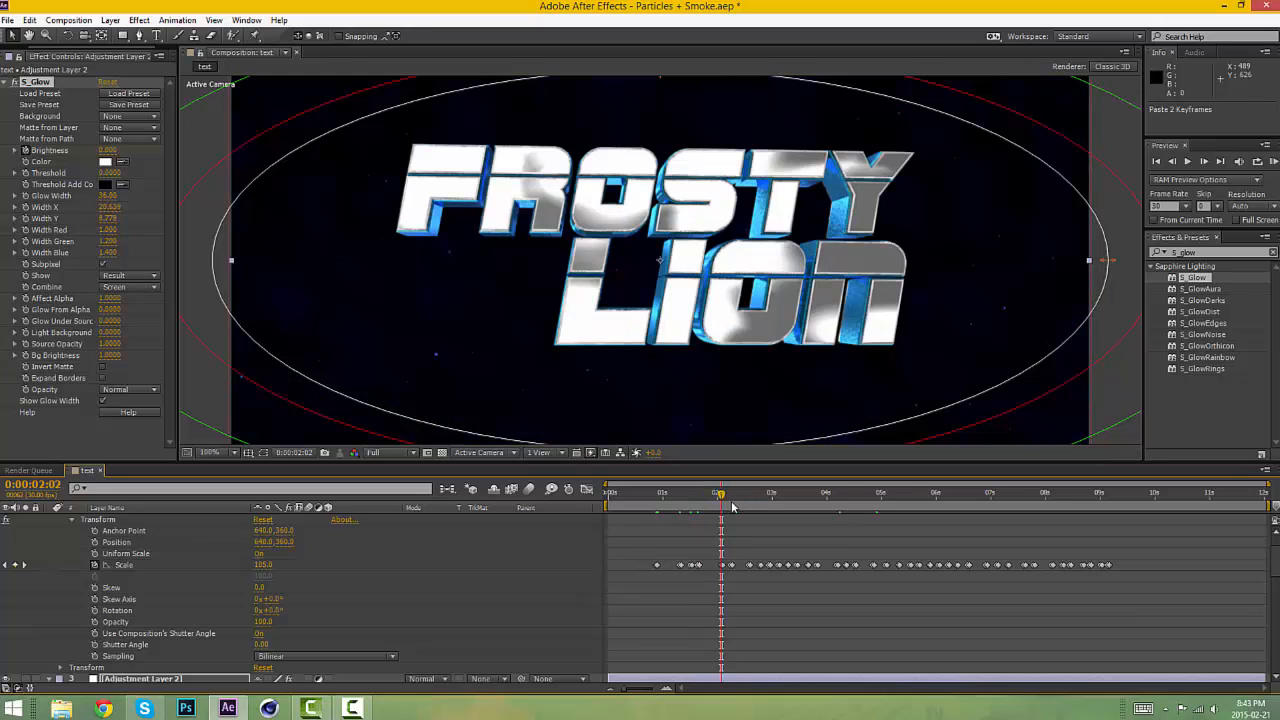
click(733, 499)
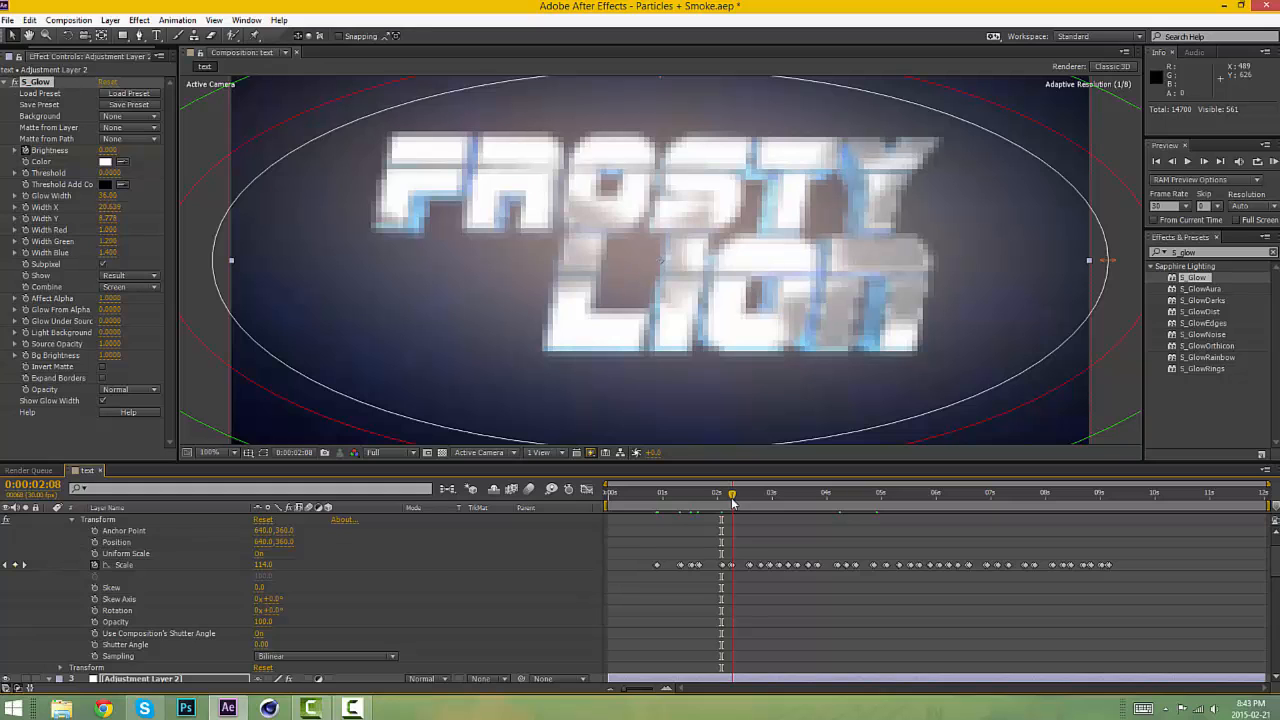
key(Page_Up)
key(ctrl+v)
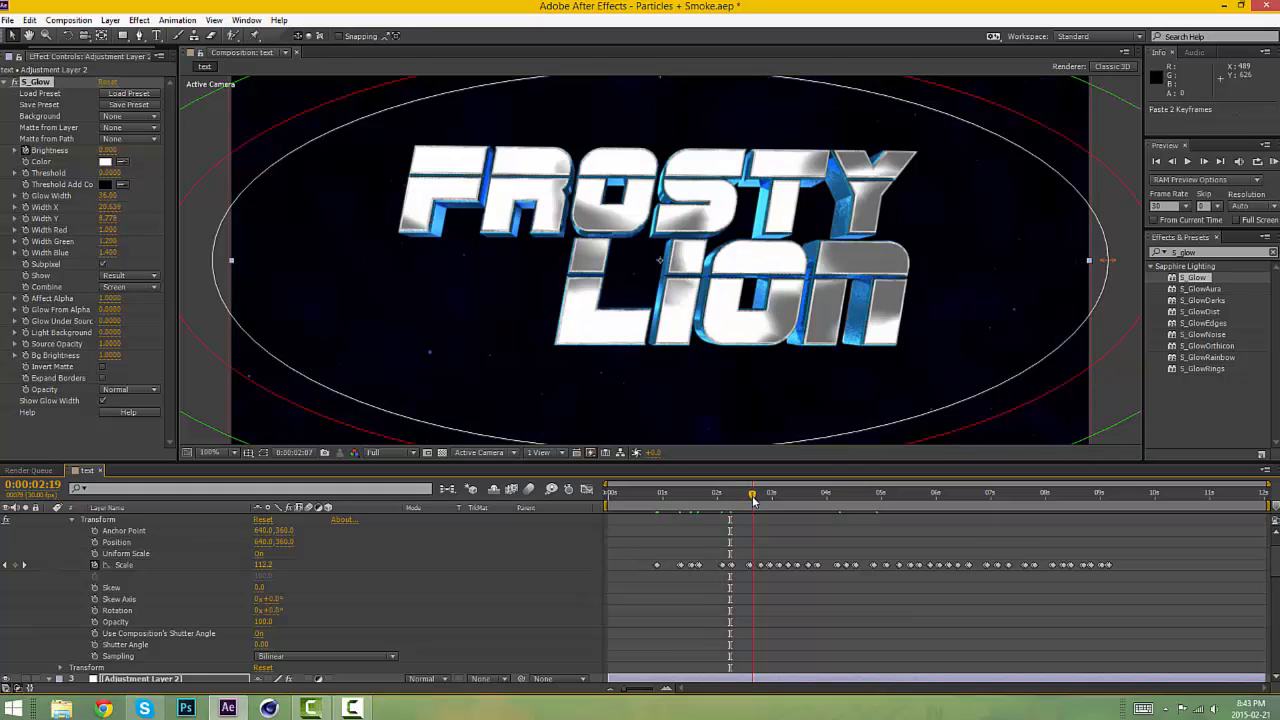
Paste the Brightness keyframes at each scale pulse from about 0:00:02:19 to just before 0:00:07:00.
drag(753, 500, 820, 505)
click(767, 502)
click(781, 503)
drag(726, 688, 890, 688)
drag(666, 495, 980, 505)
key(ctrl+v)
Paste the Brightness keyframes at the scale pulses from 0:00:07:03 to 0:00:07:23, including the one at 0:00:07:09.
click(996, 506)
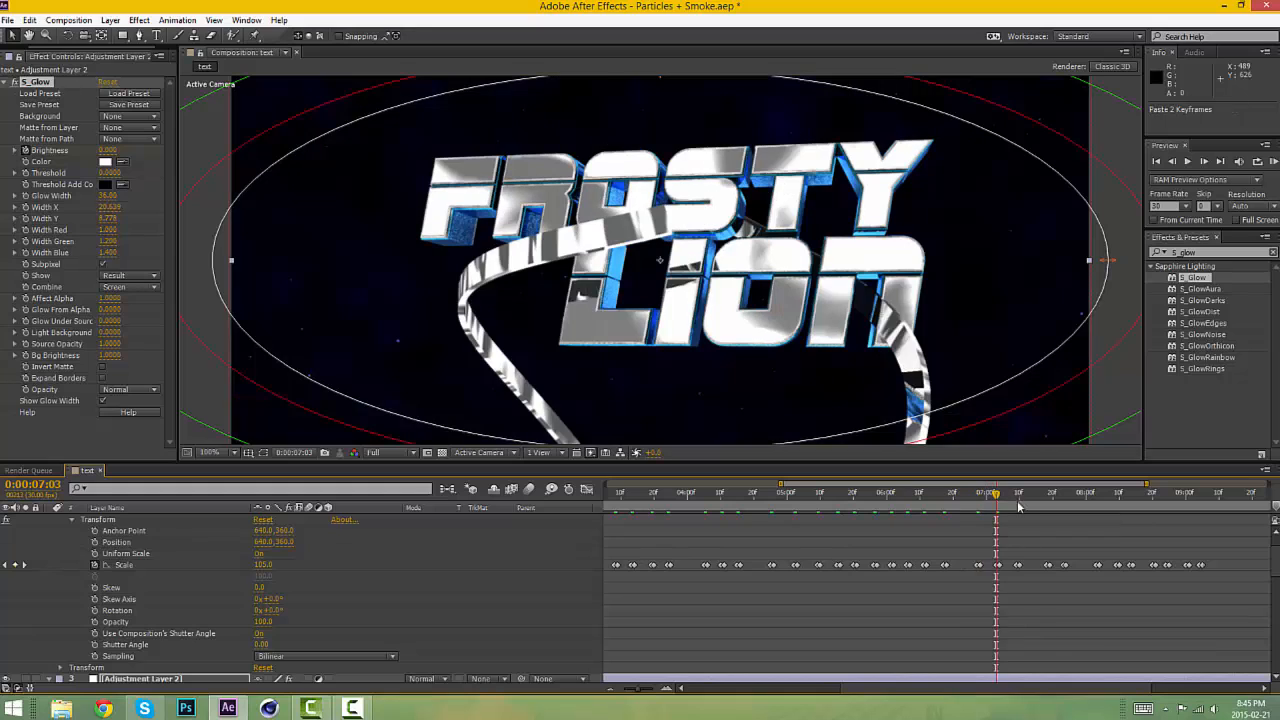
click(1019, 507)
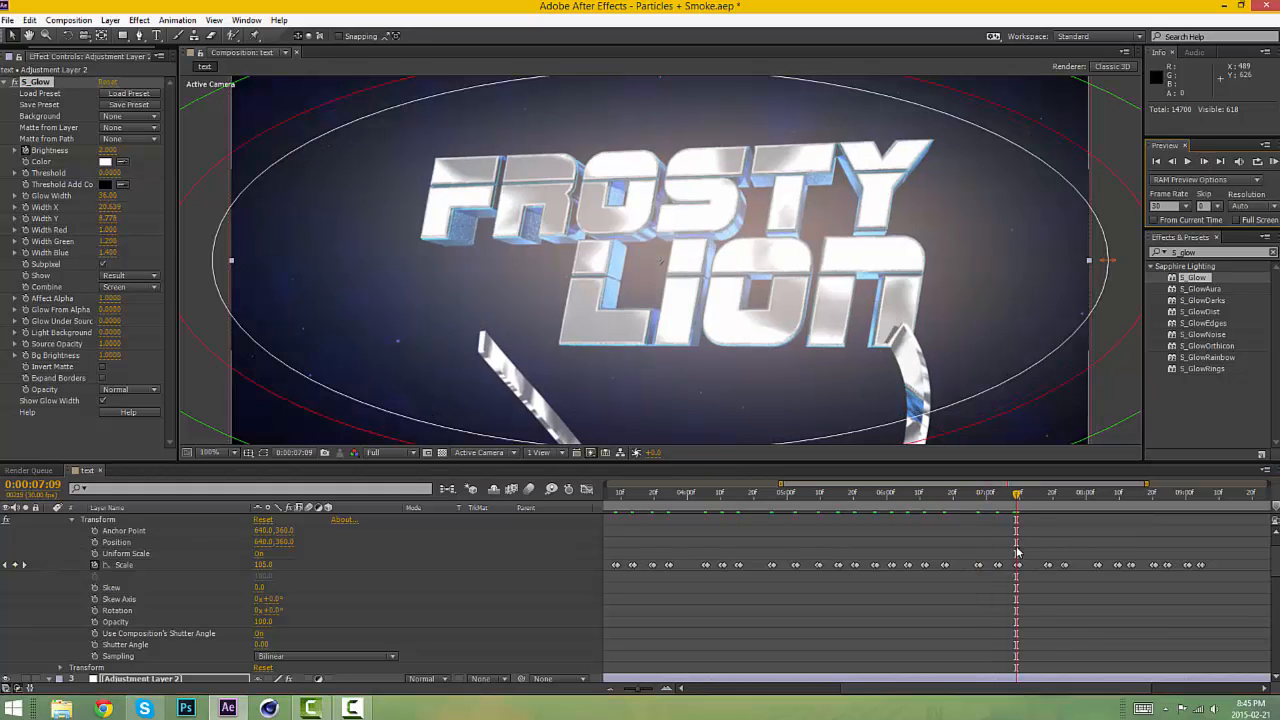
click(1049, 499)
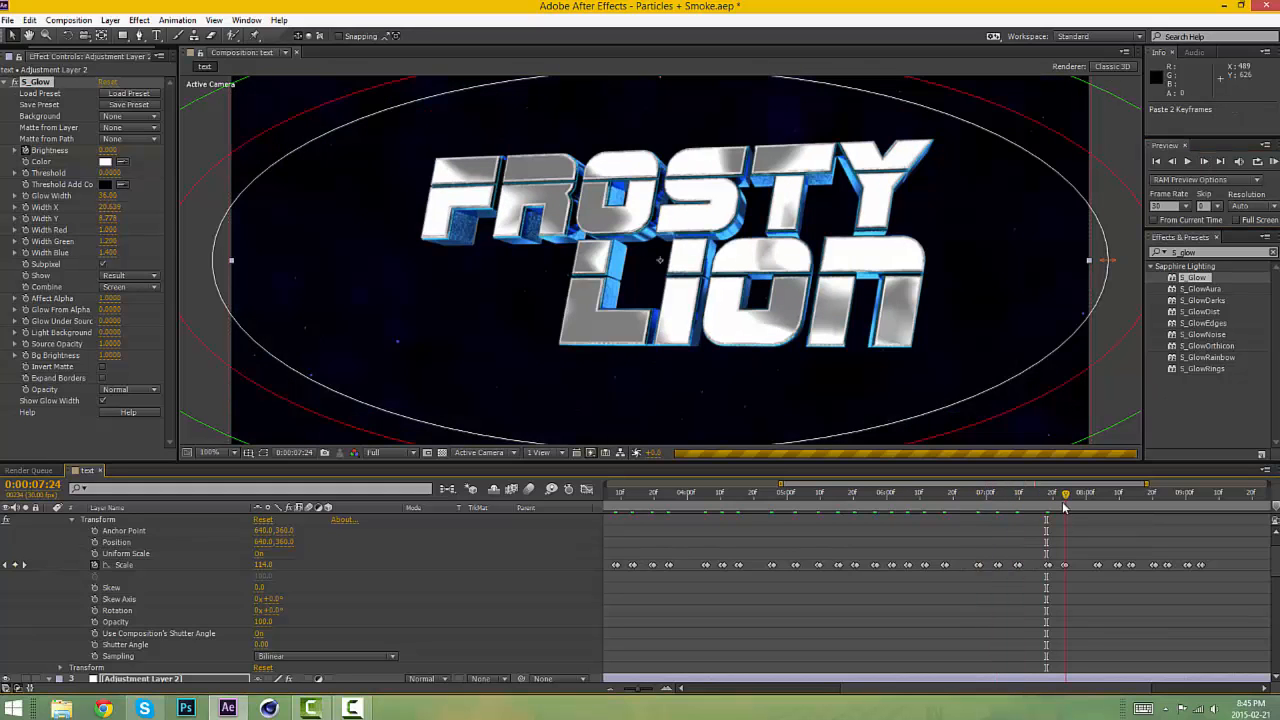
click(1064, 497)
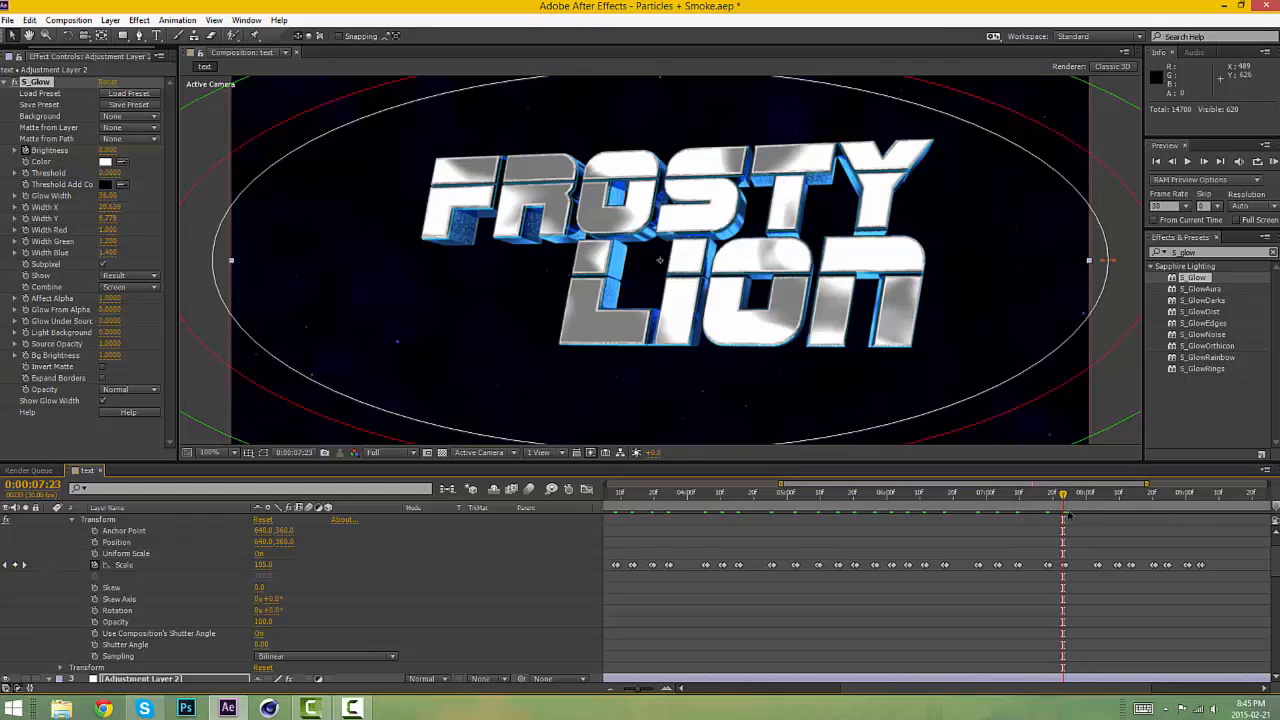
Paste the Brightness keyframes at the remaining scale pulses, including 0:00:08:10 and the last one at 0:00:09:04.
click(1099, 497)
click(1128, 497)
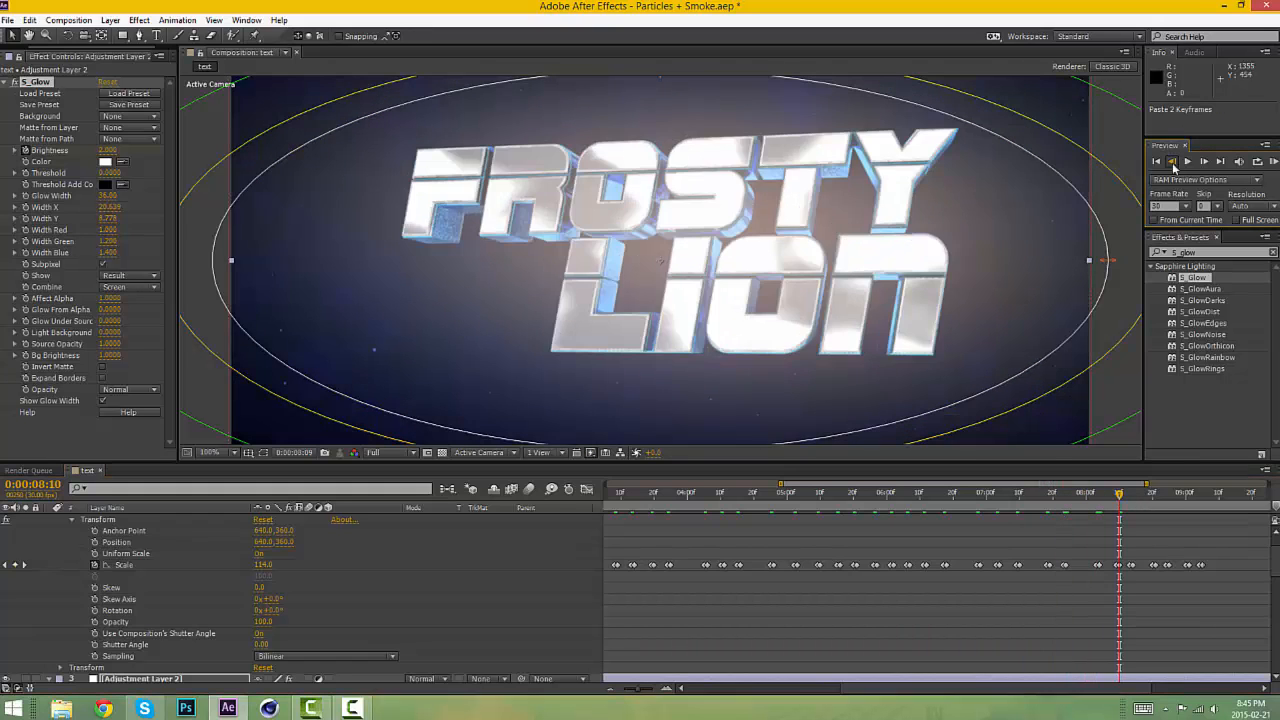
key(ctrl+v)
click(1150, 497)
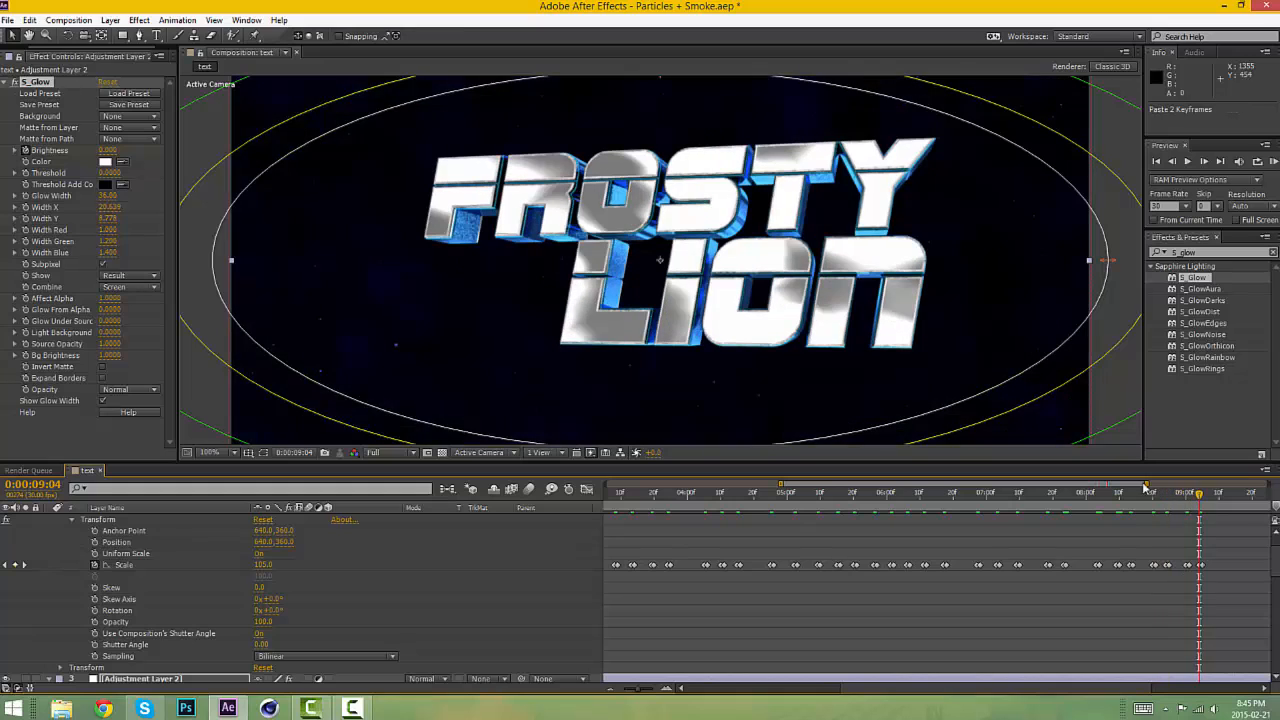
click(1196, 493)
Check the frame at 0:00:10:07, show the full timeline and render a RAM preview of the composition.
drag(1146, 484, 1258, 484)
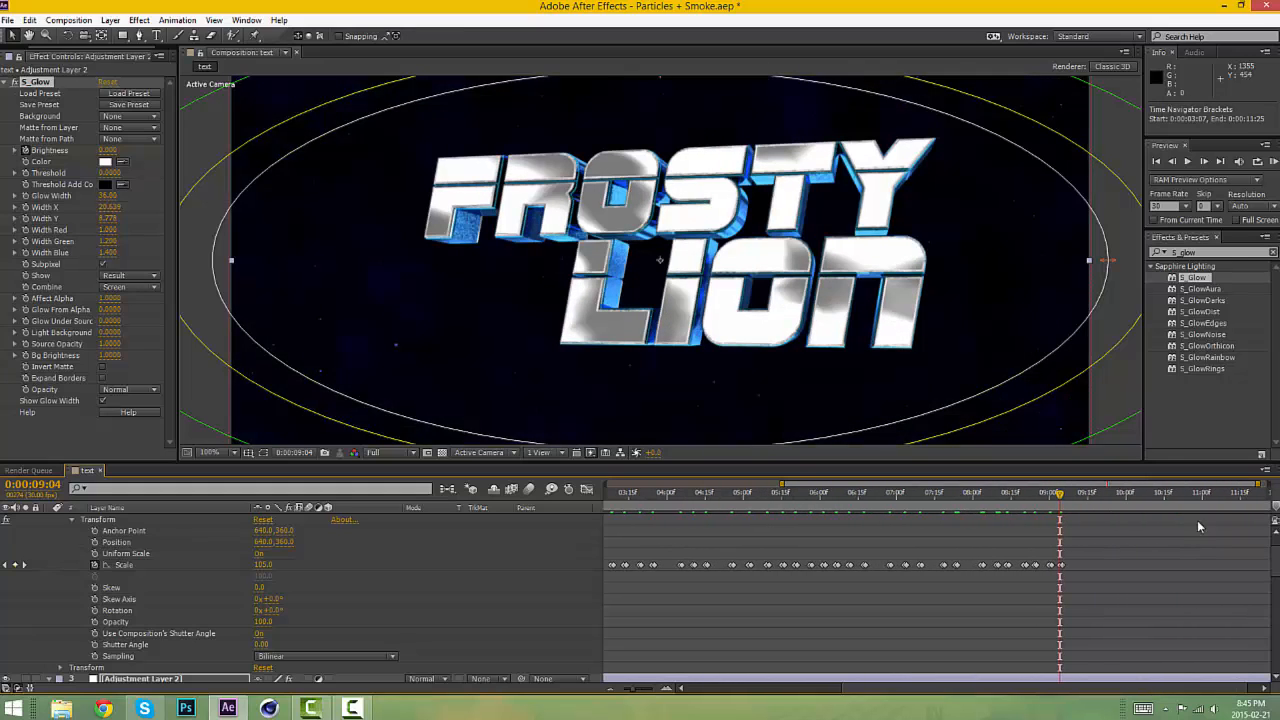
drag(1062, 503, 1143, 508)
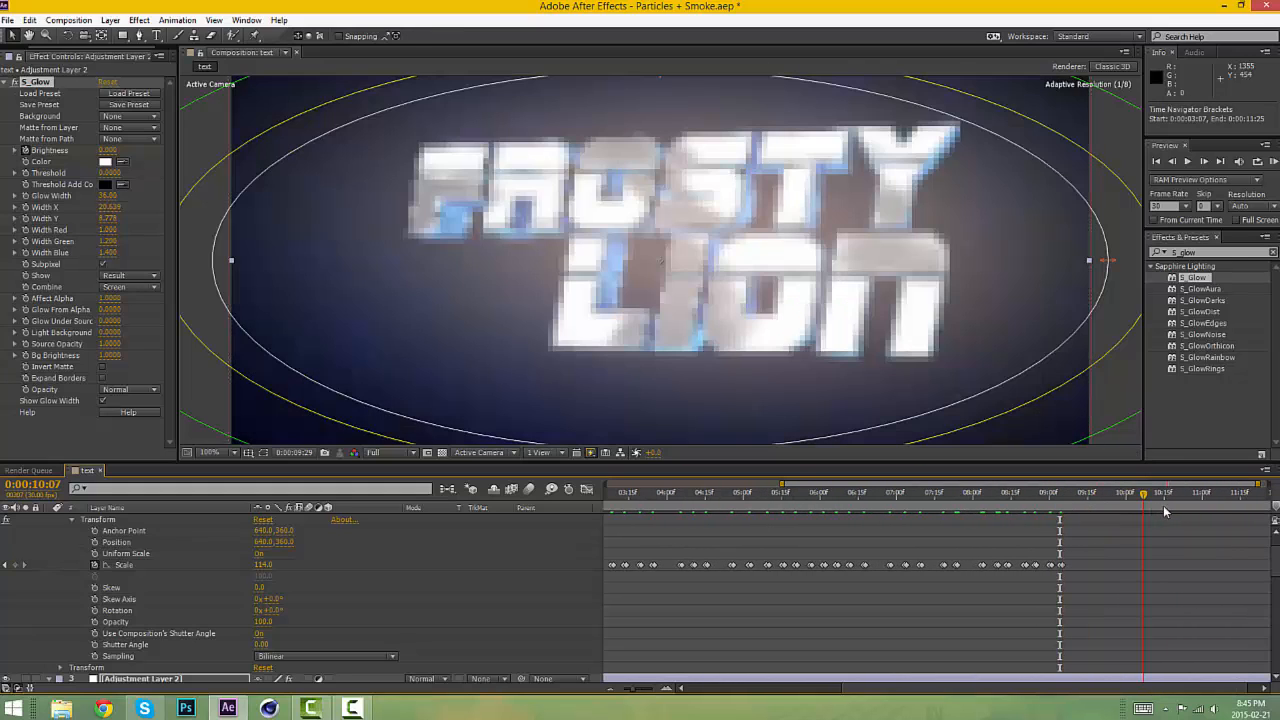
drag(781, 484, 608, 484)
click(1268, 160)
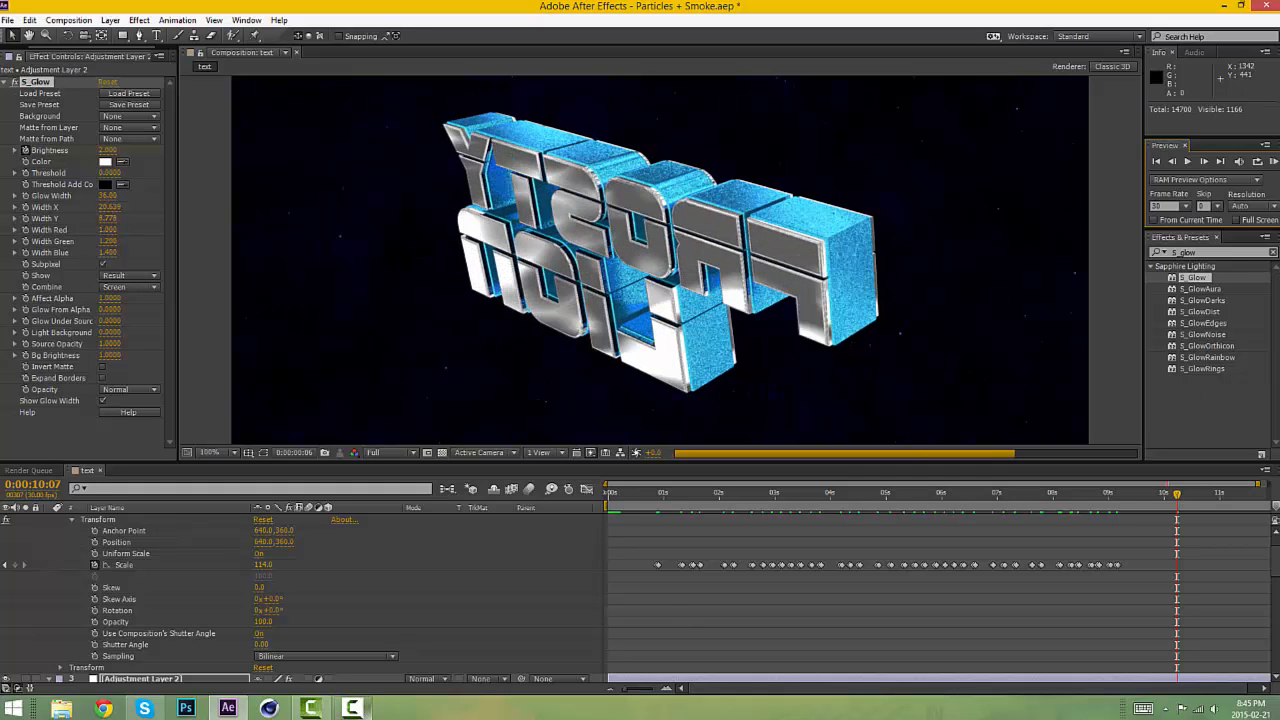
click(352, 708)
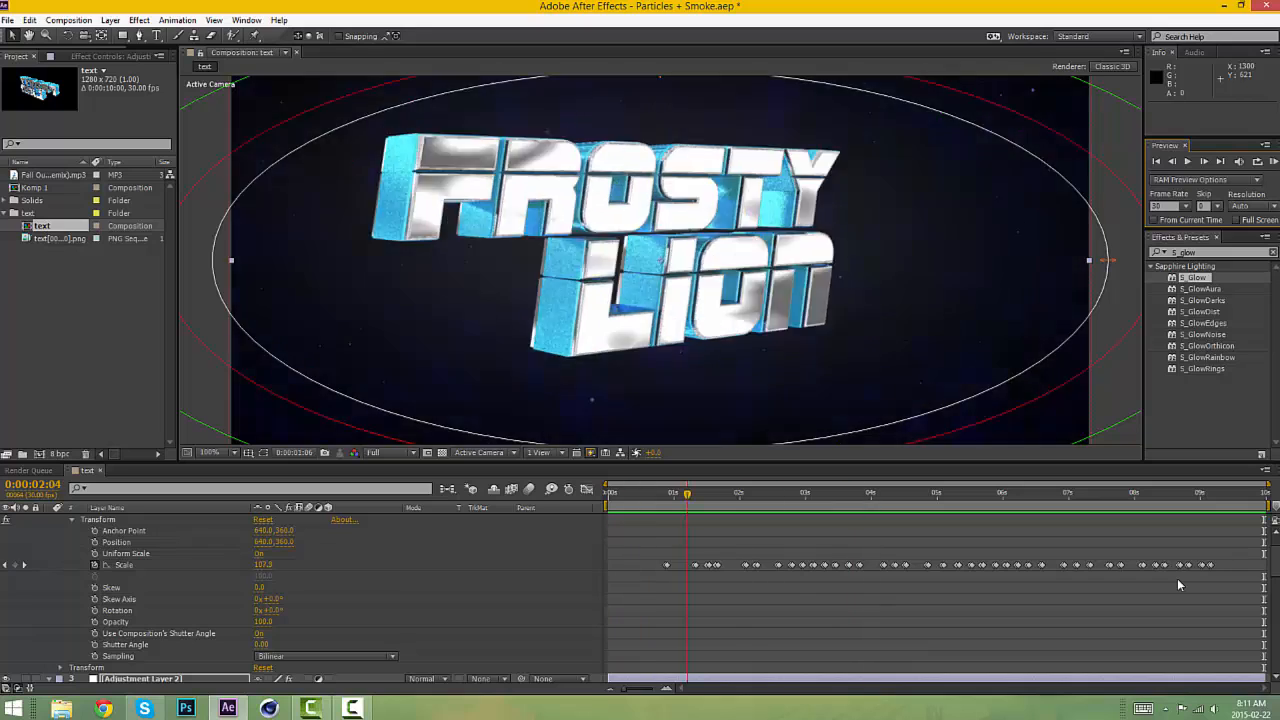
Play back the composition repeatedly to review the S_Glow Brightness flashes against the music.
scroll(1177, 578, down, 10)
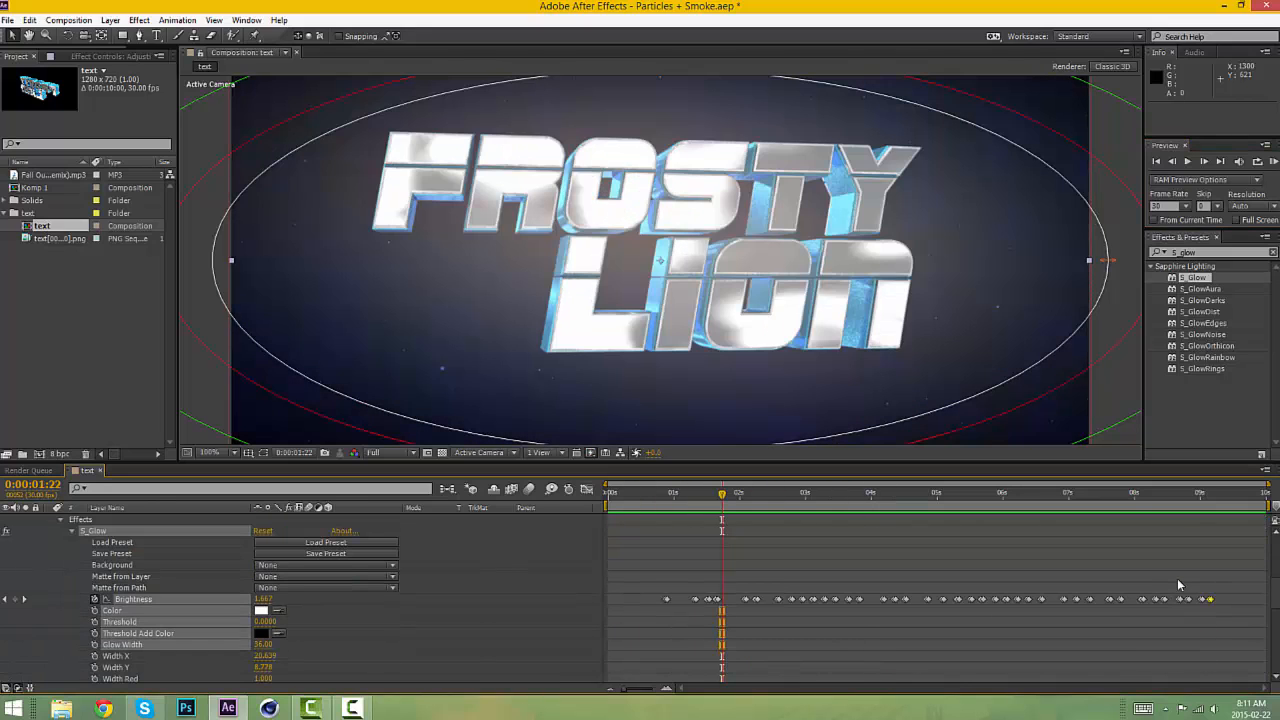
scroll(1177, 578, up, 2)
key(space)
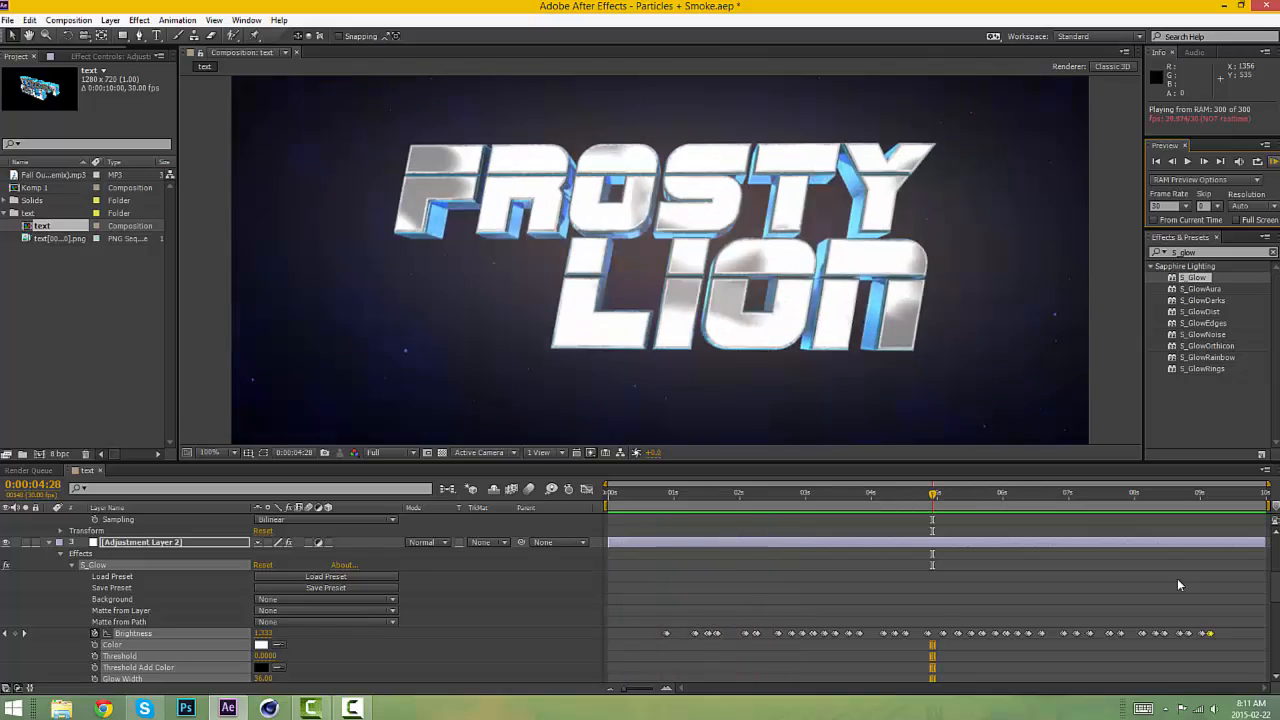
key(space)
key(space)
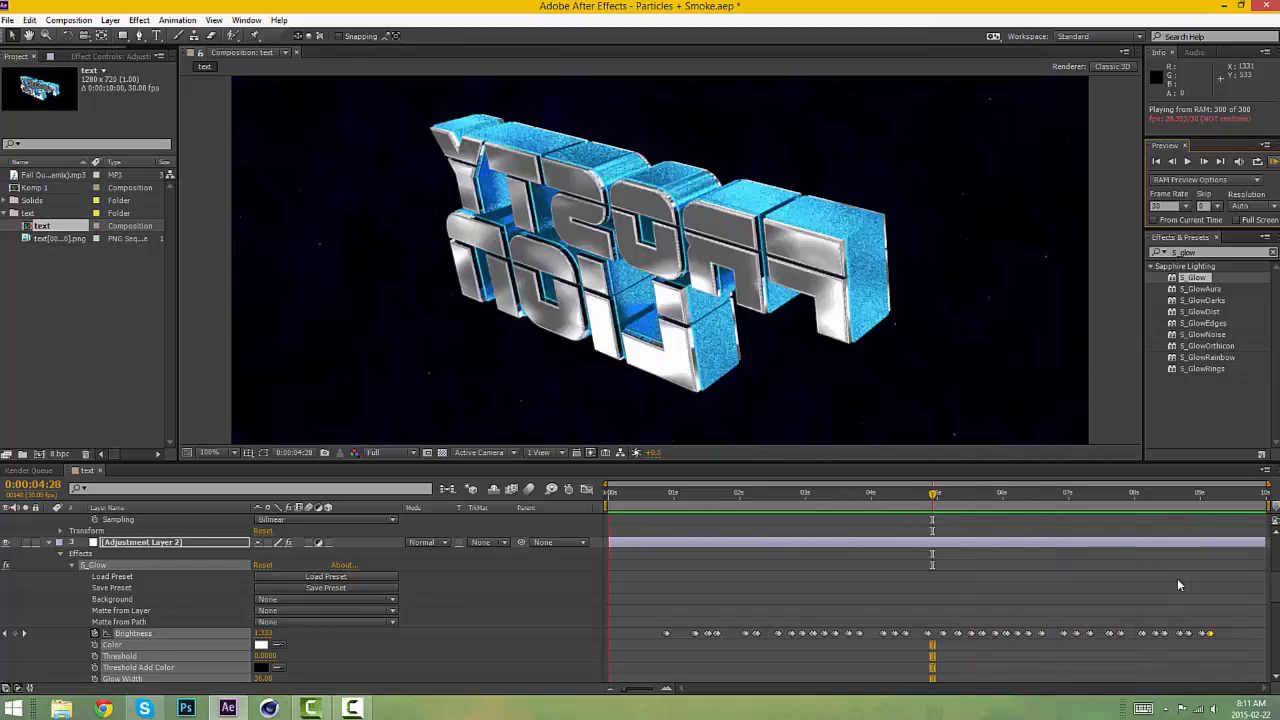
key(space)
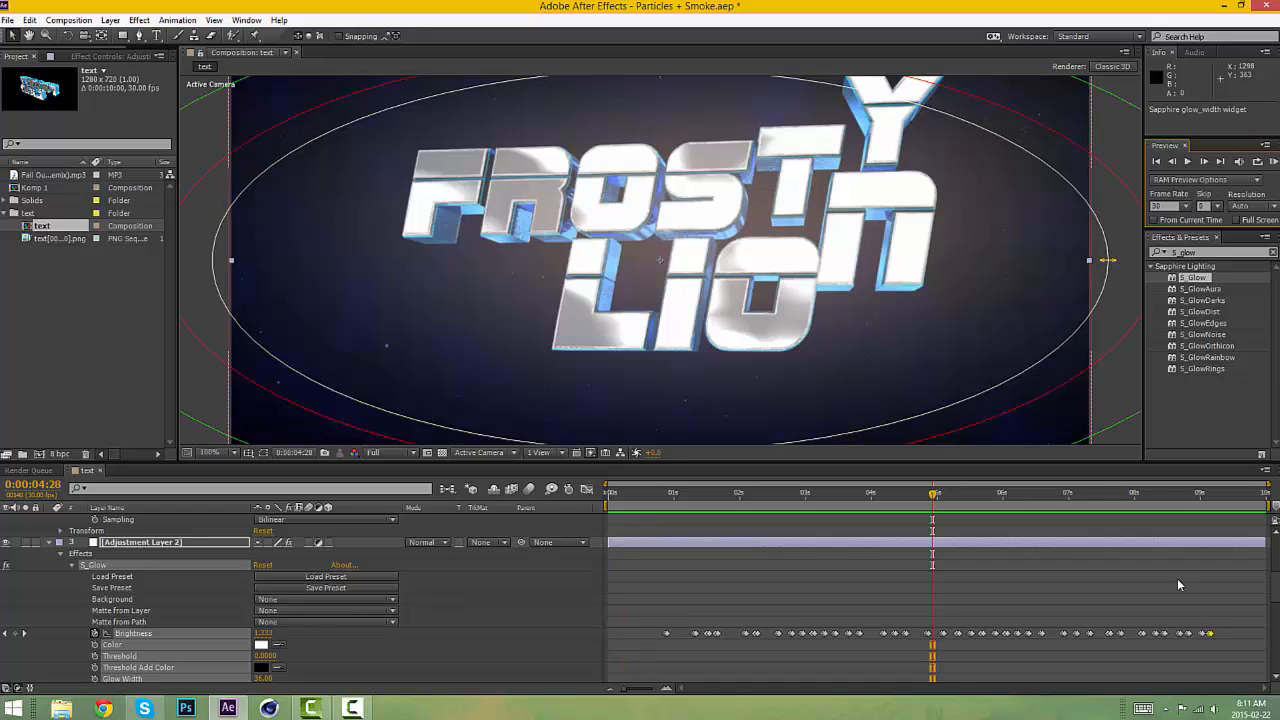
key(space)
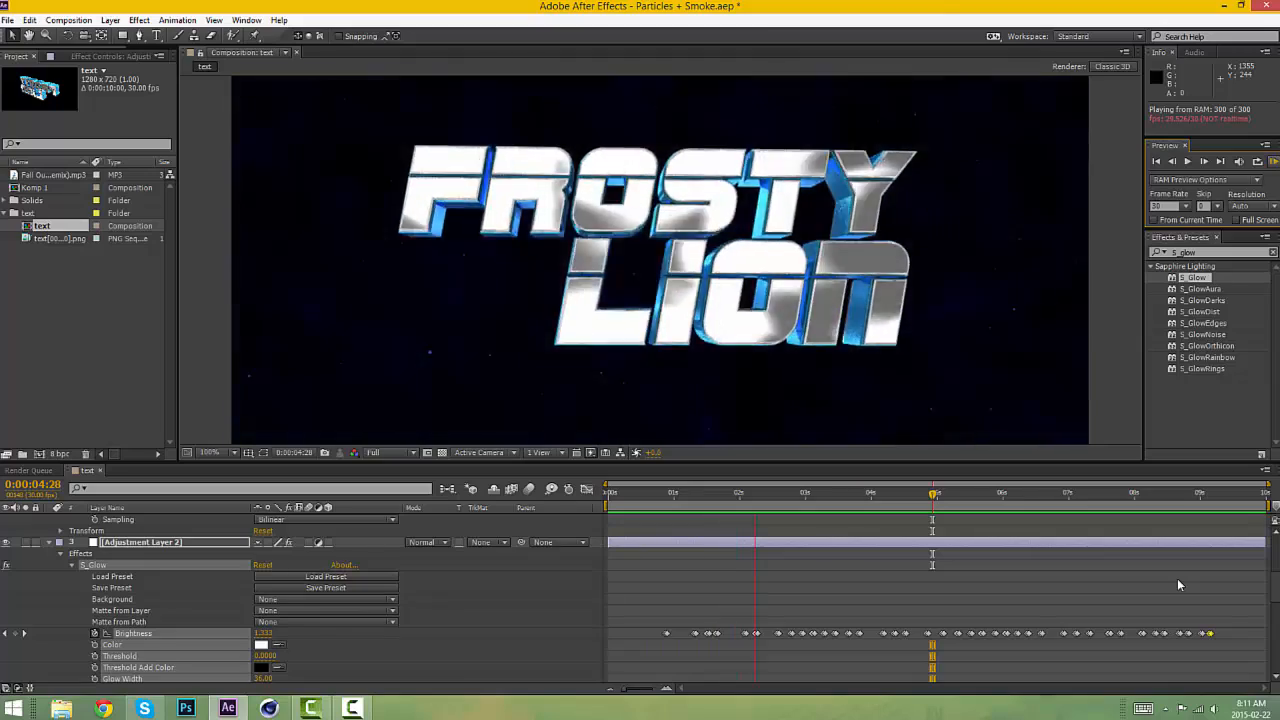
key(space)
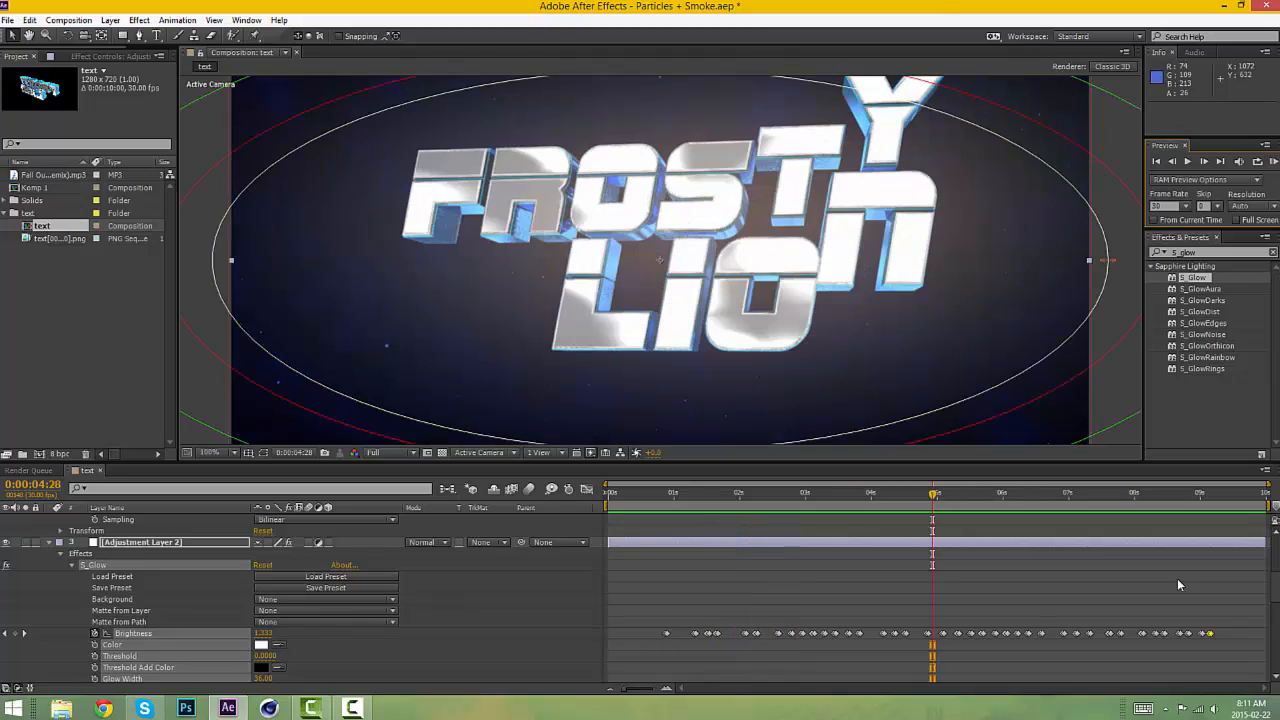
key(space)
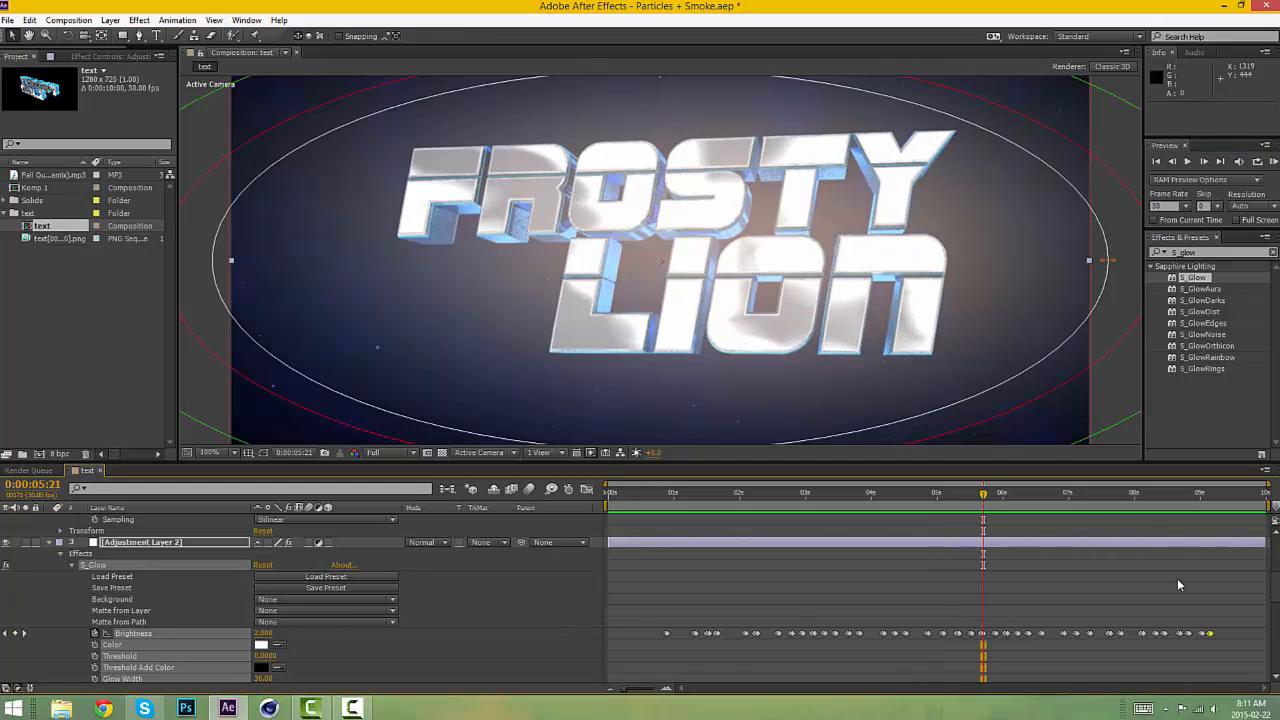
Collapse the properties of Adjustment Layer 1 and Adjustment Layer 2, keeping the music layer's waveform in view.
key(l)
key(l)
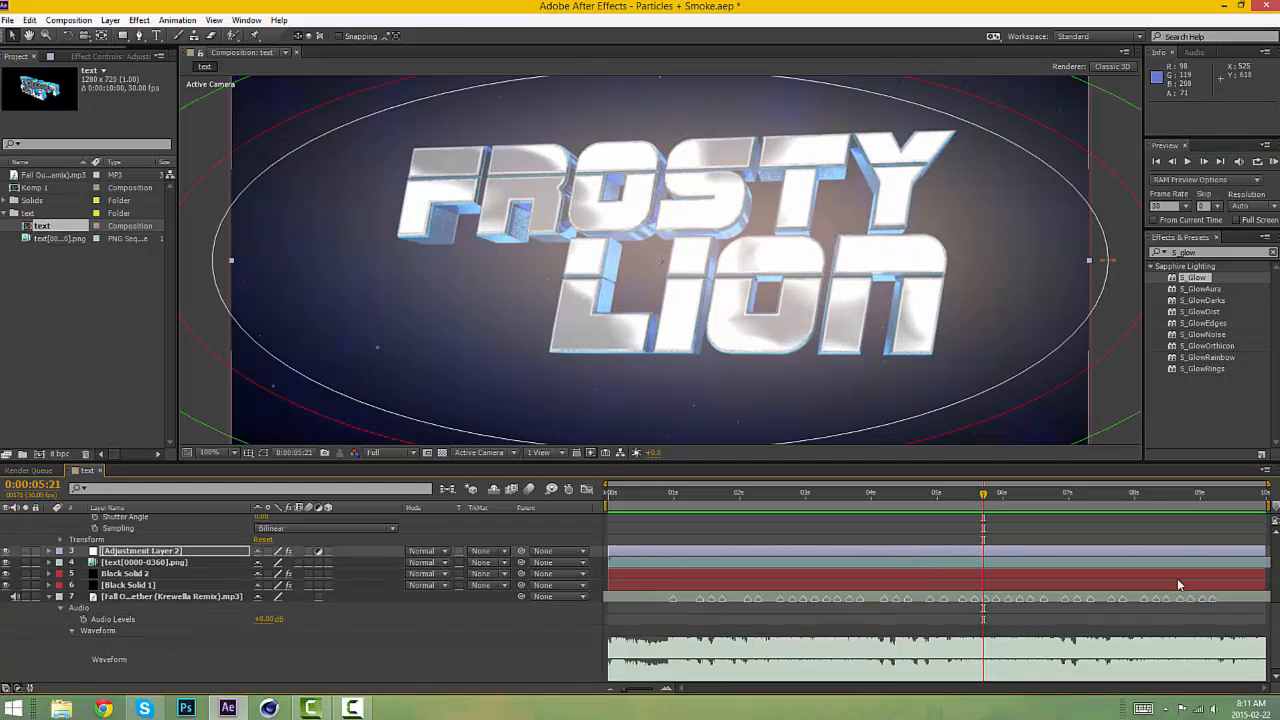
scroll(1177, 578, up, 5)
key(l)
key(l)
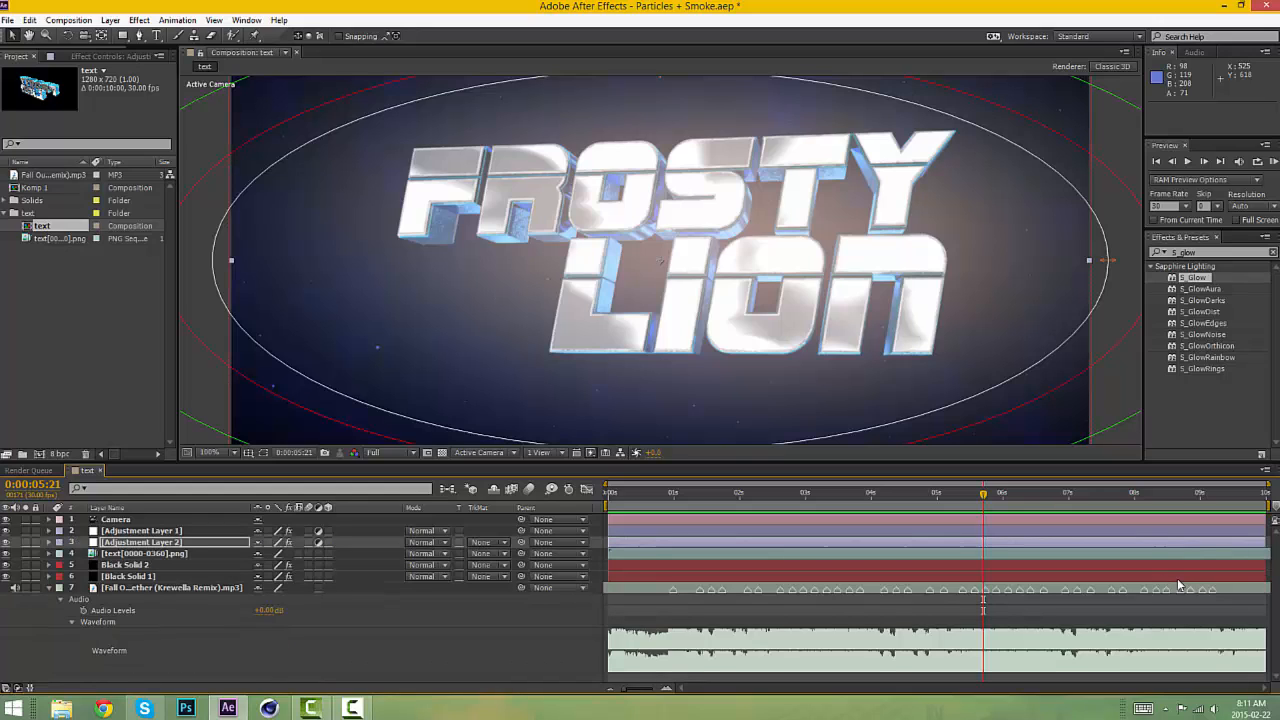
key(alt+l)
key(Right)
key(Right)
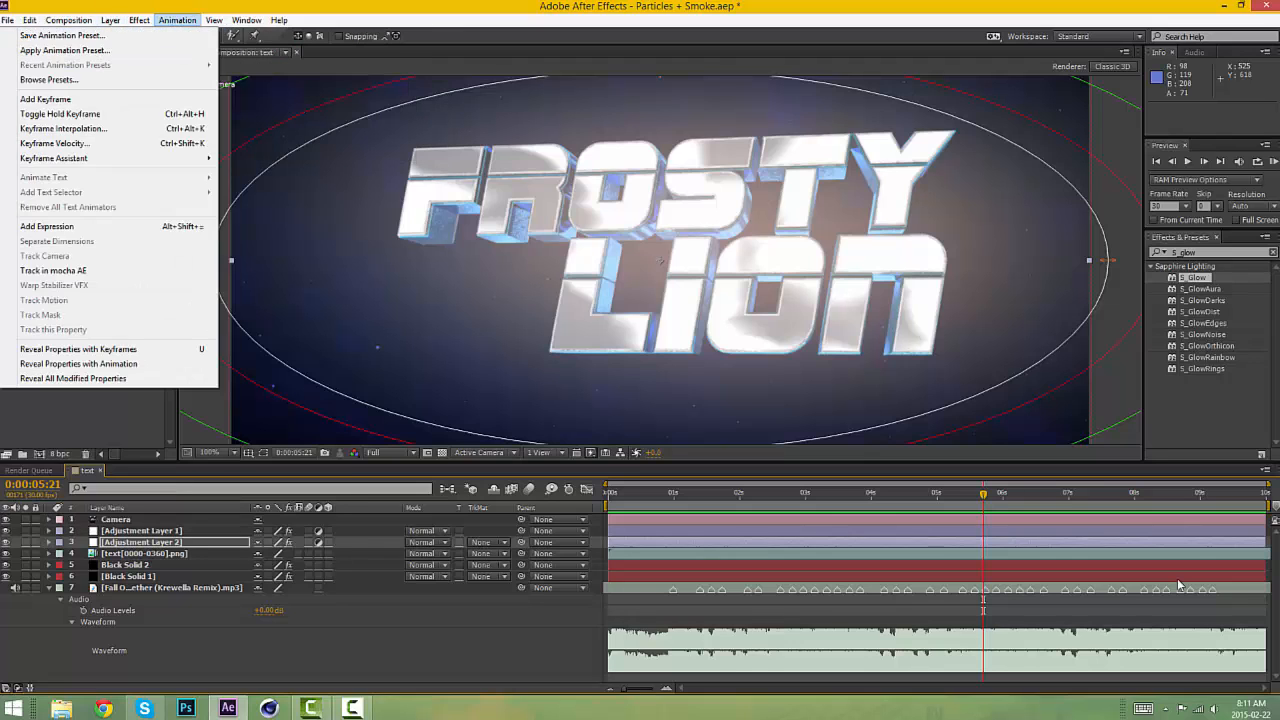
key(Left)
key(Left)
key(Escape)
key(Escape)
Add a new adjustment layer and move it above Adjustment Layer 1, directly below the Camera layer.
key(alt+l)
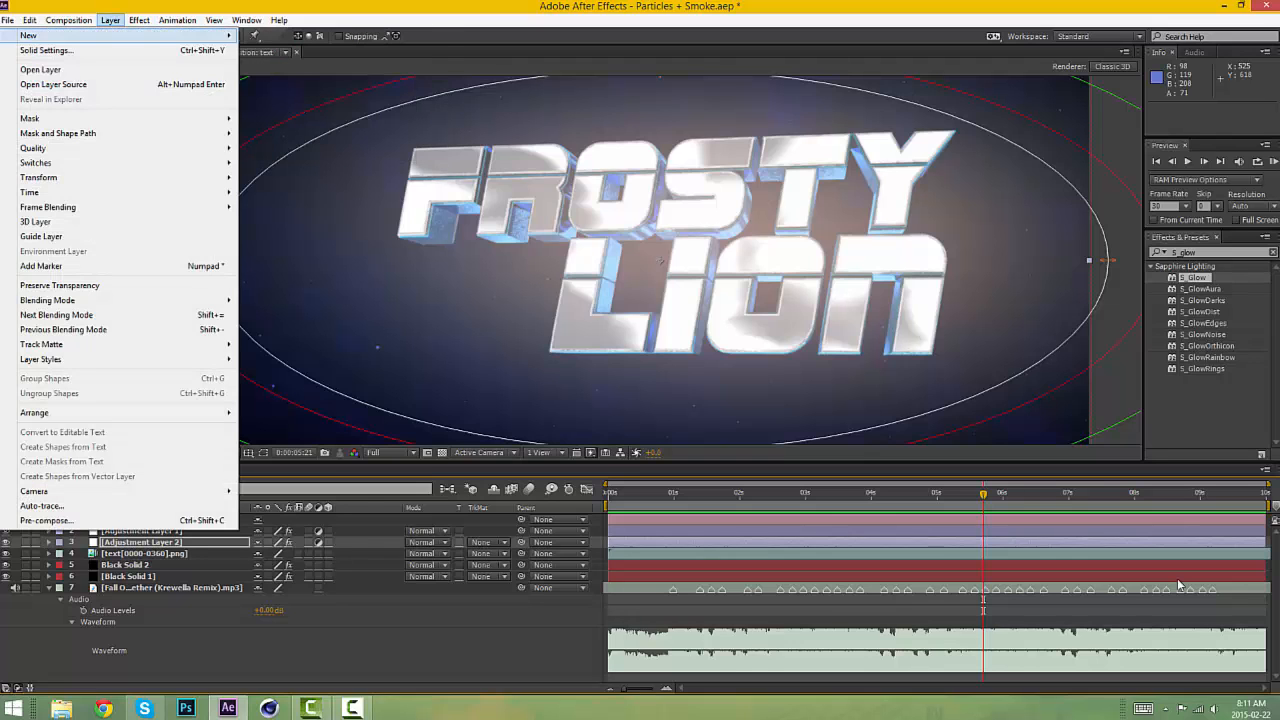
key(Right)
key(Down)
key(Down)
key(Down)
key(Down)
key(Down)
key(Down)
key(Return)
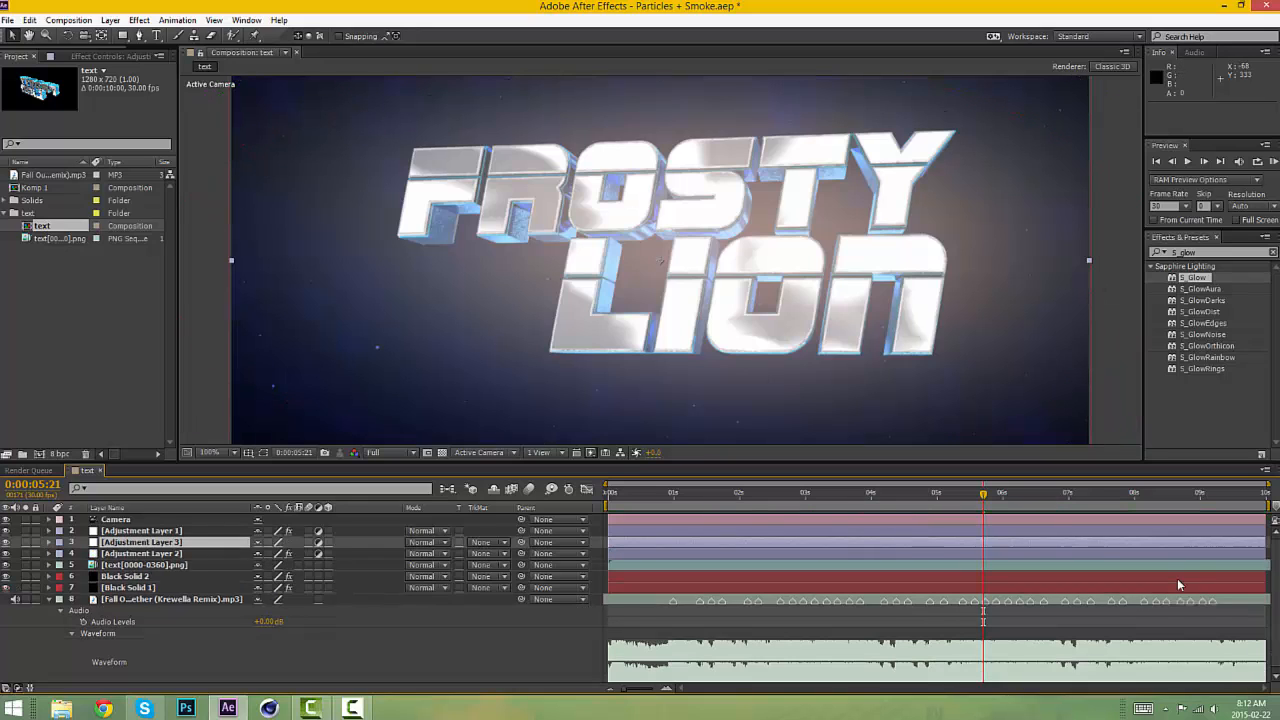
key(ctrl+bracketright)
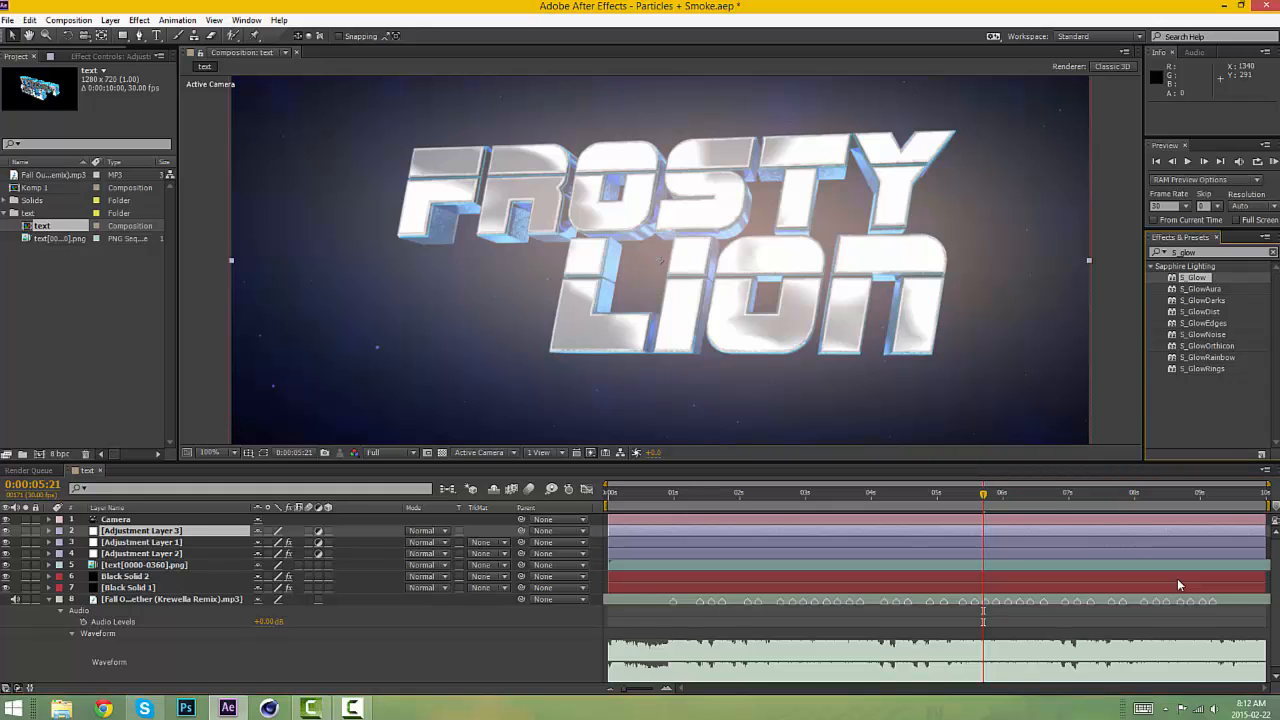
Find the S_Shake effect, apply it to Adjustment Layer 3 and briefly play back the shake.
key(ctrl+f)
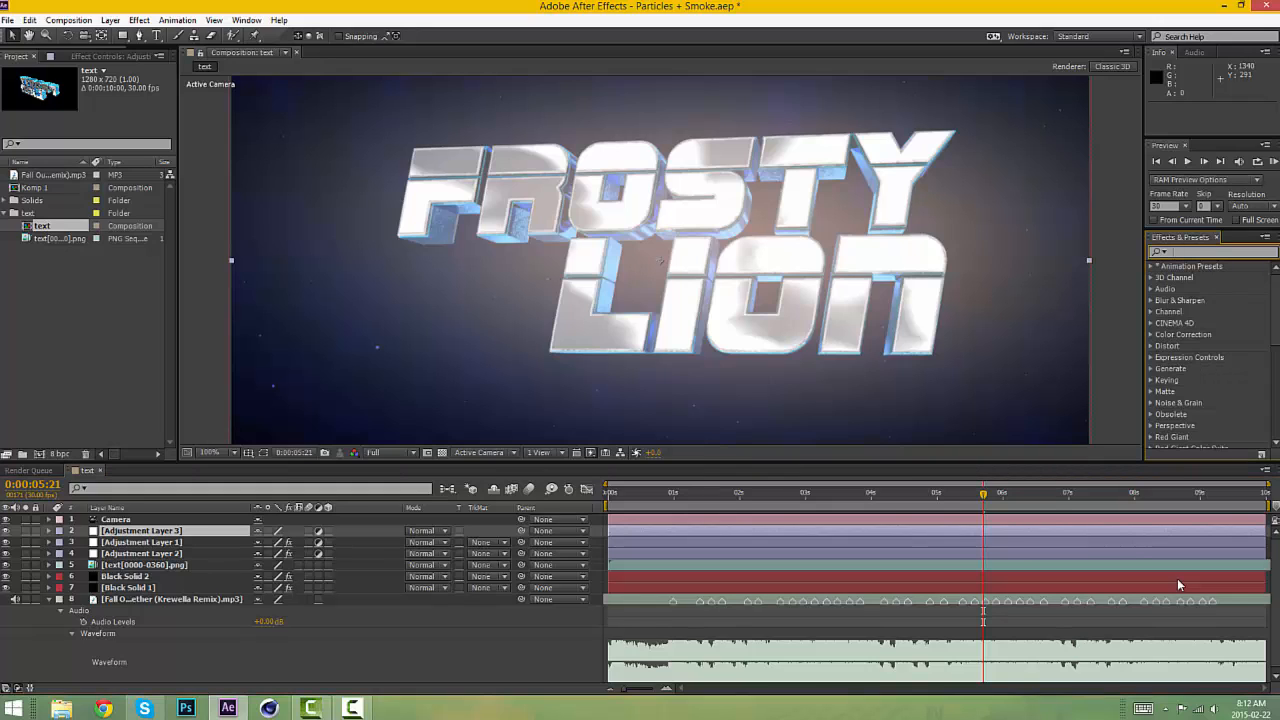
text(sh)
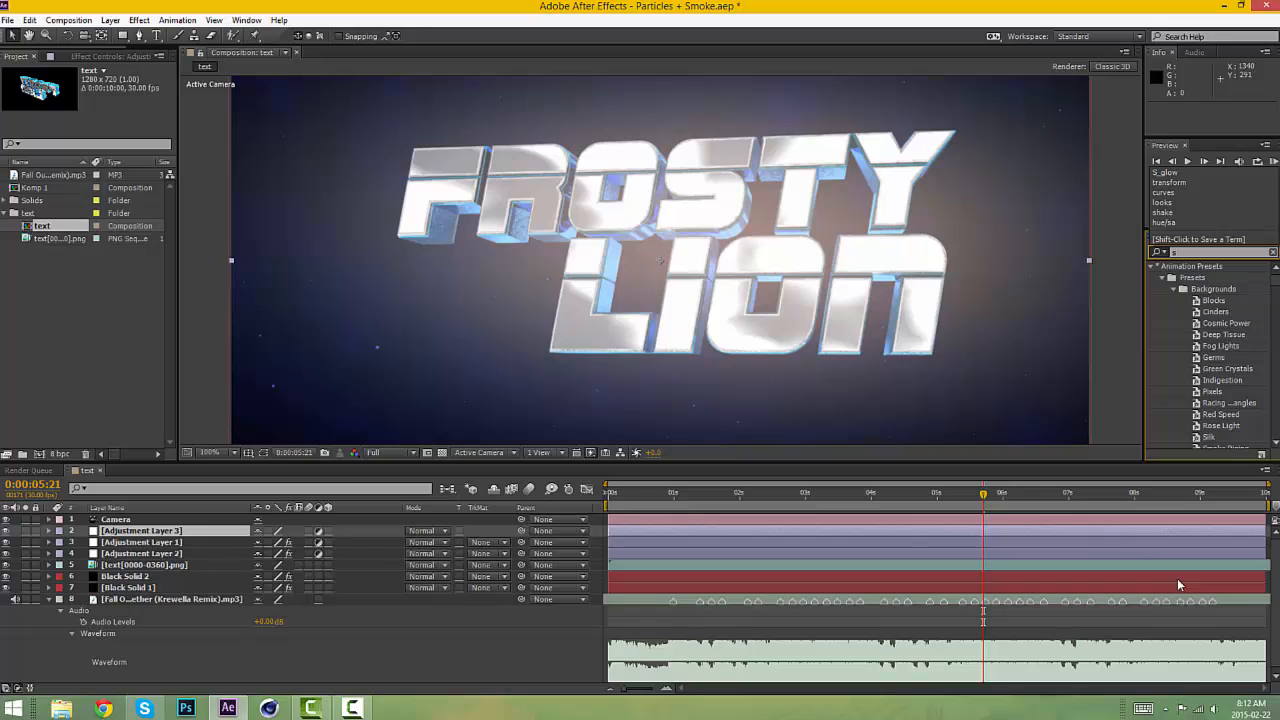
text(_sha)
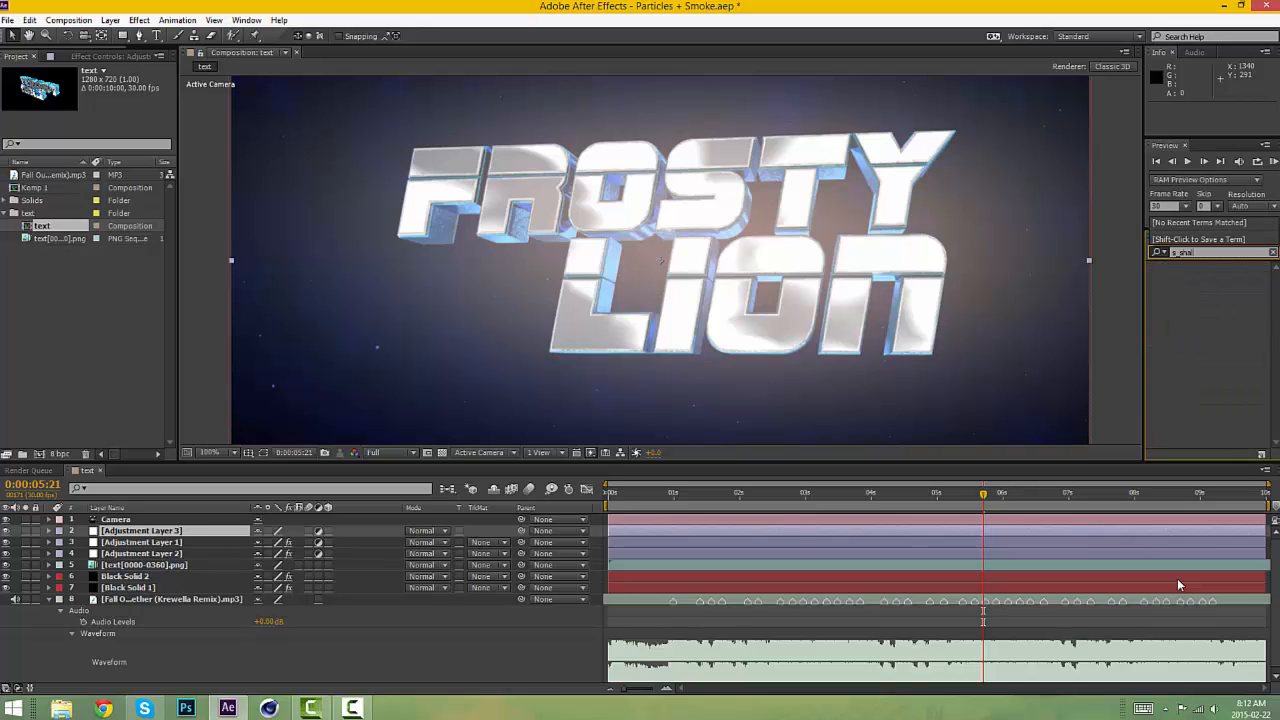
text(ke)
drag(1194, 277, 200, 531)
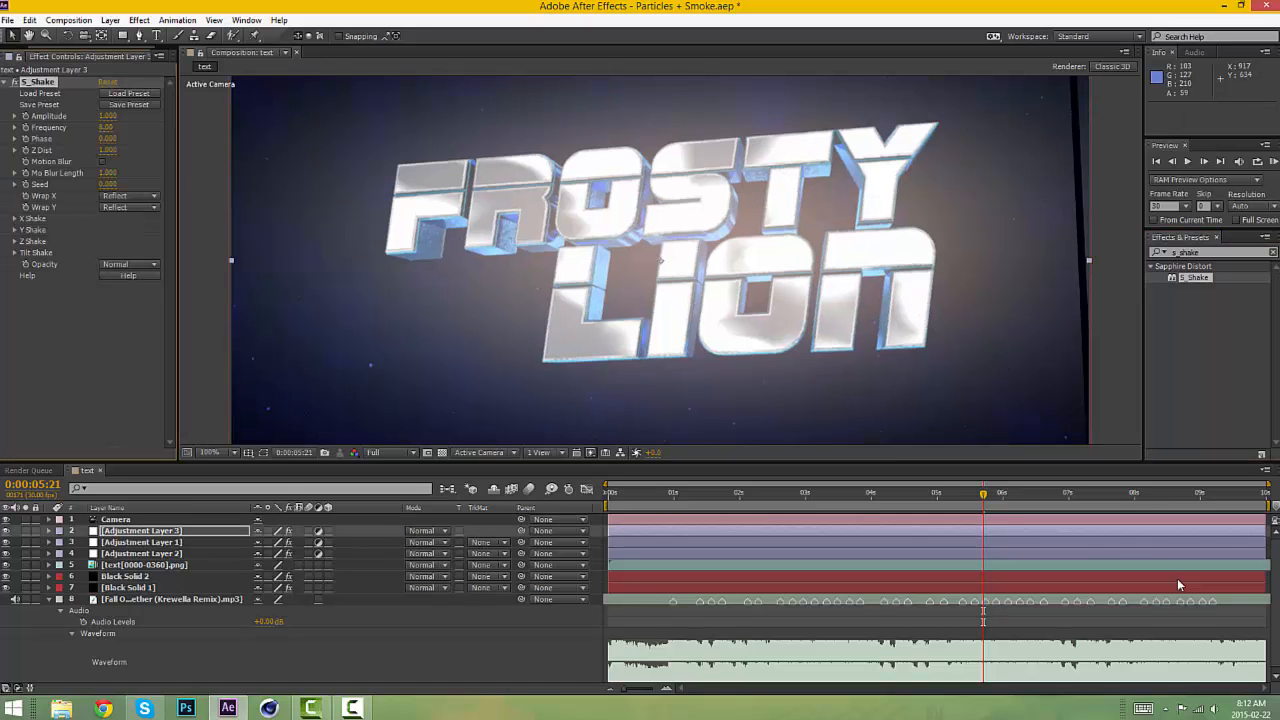
key(space)
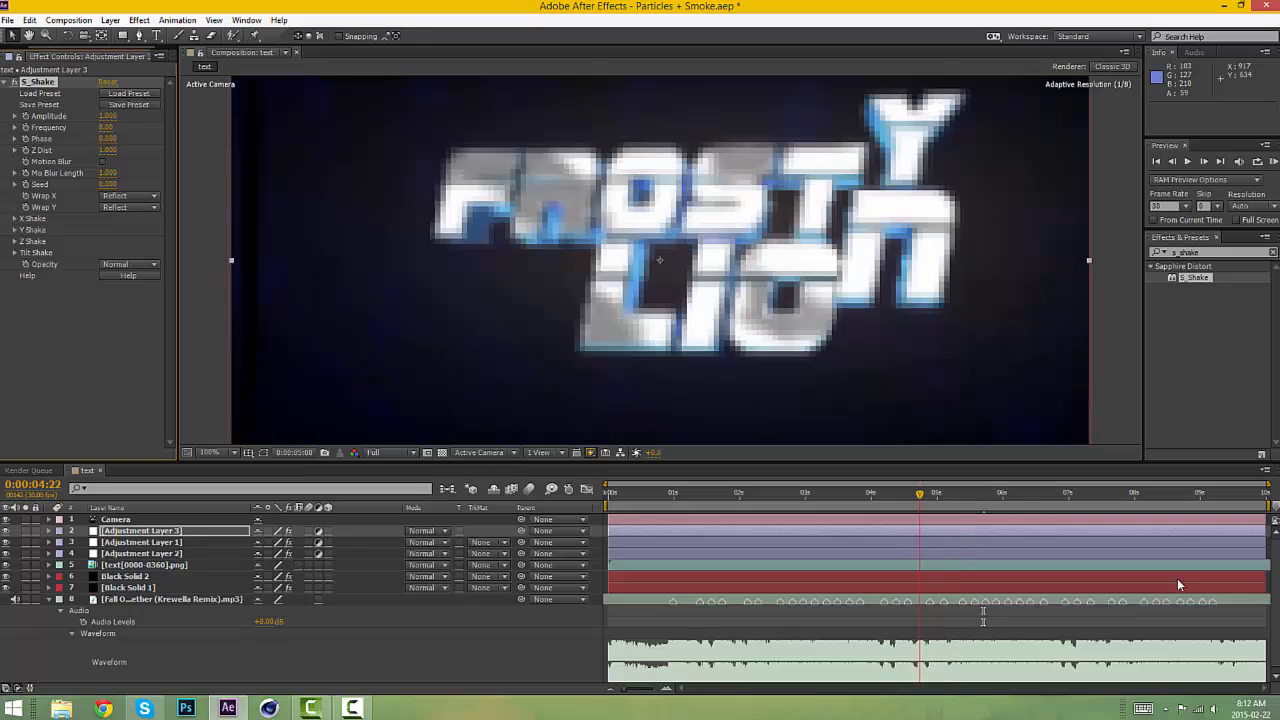
key(space)
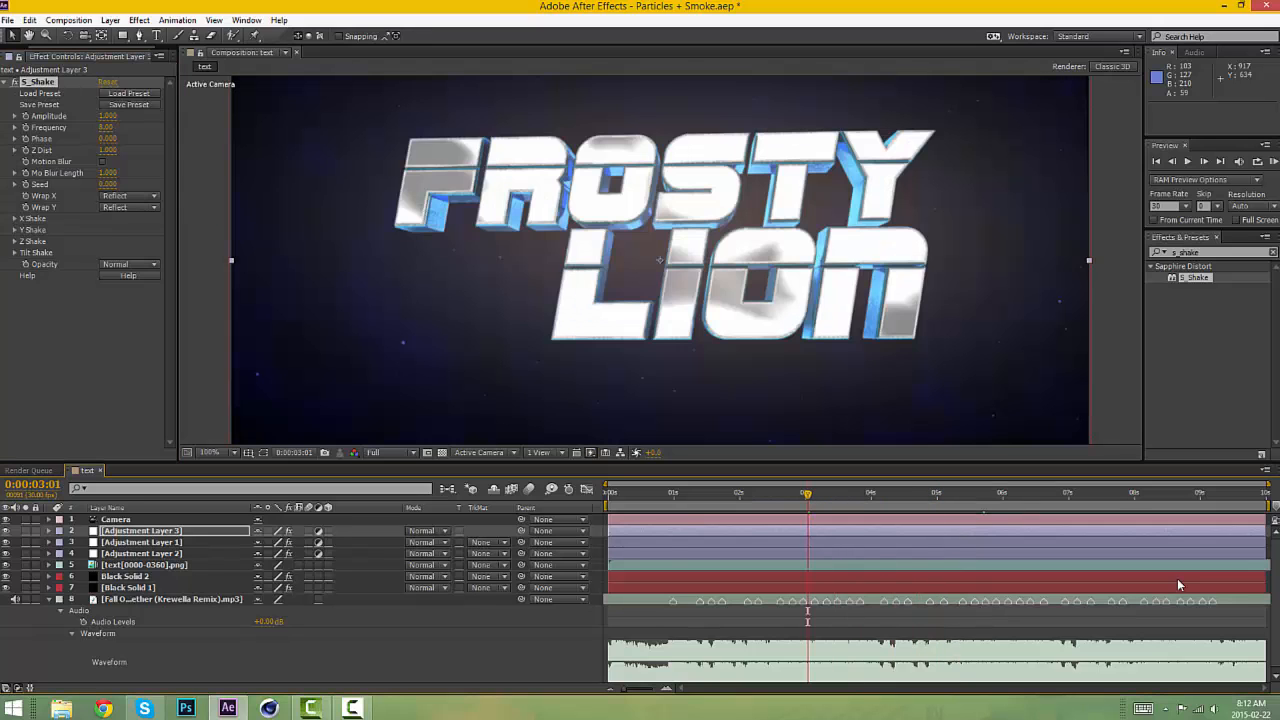
Reveal Adjustment Layer 1's Scale keyframes and go to 0:00:00:26, just before the first scale pulse, keeping Adjustment Layer 3 in view.
click(674, 492)
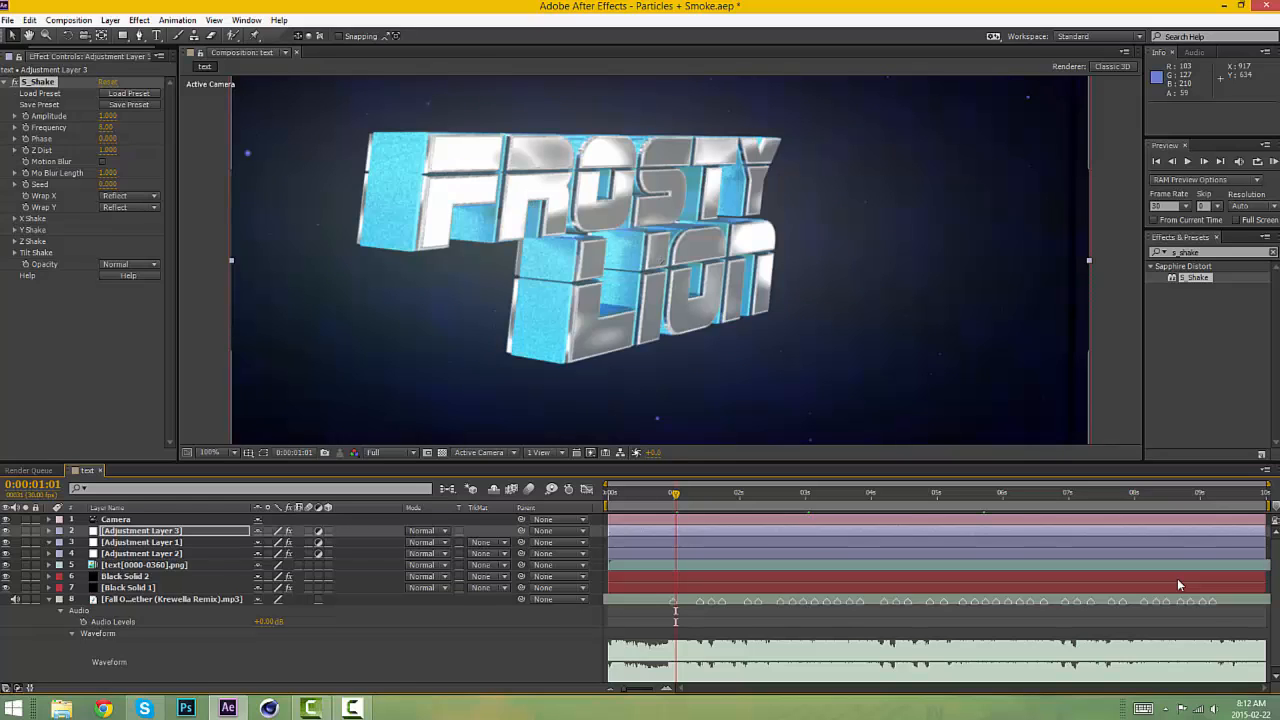
key(u)
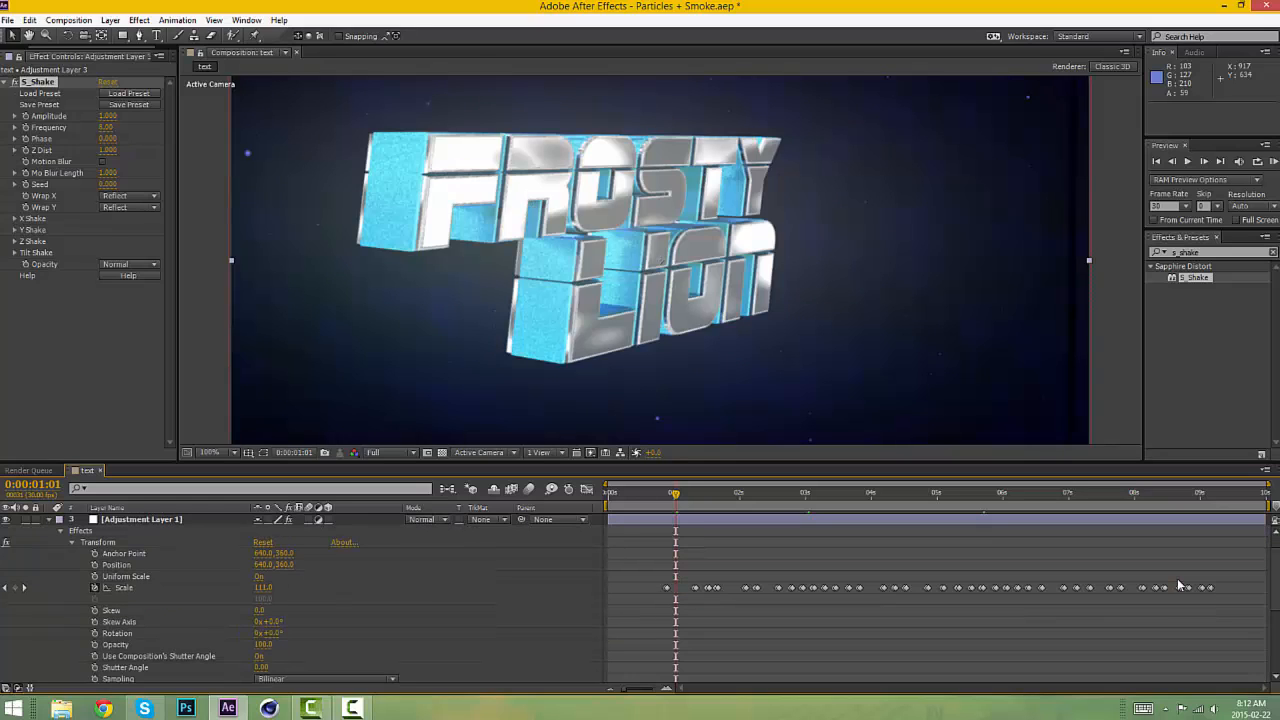
key(shift+Page_Up)
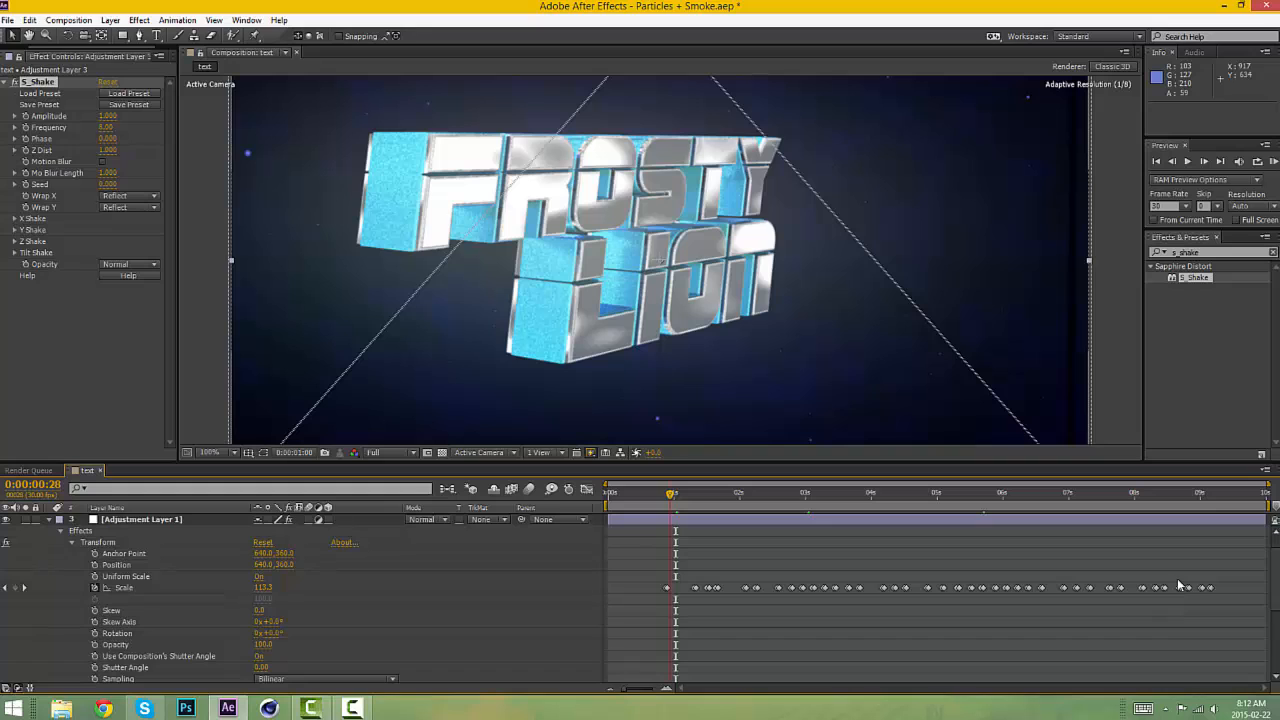
key(Page_Up)
key(Page_Up)
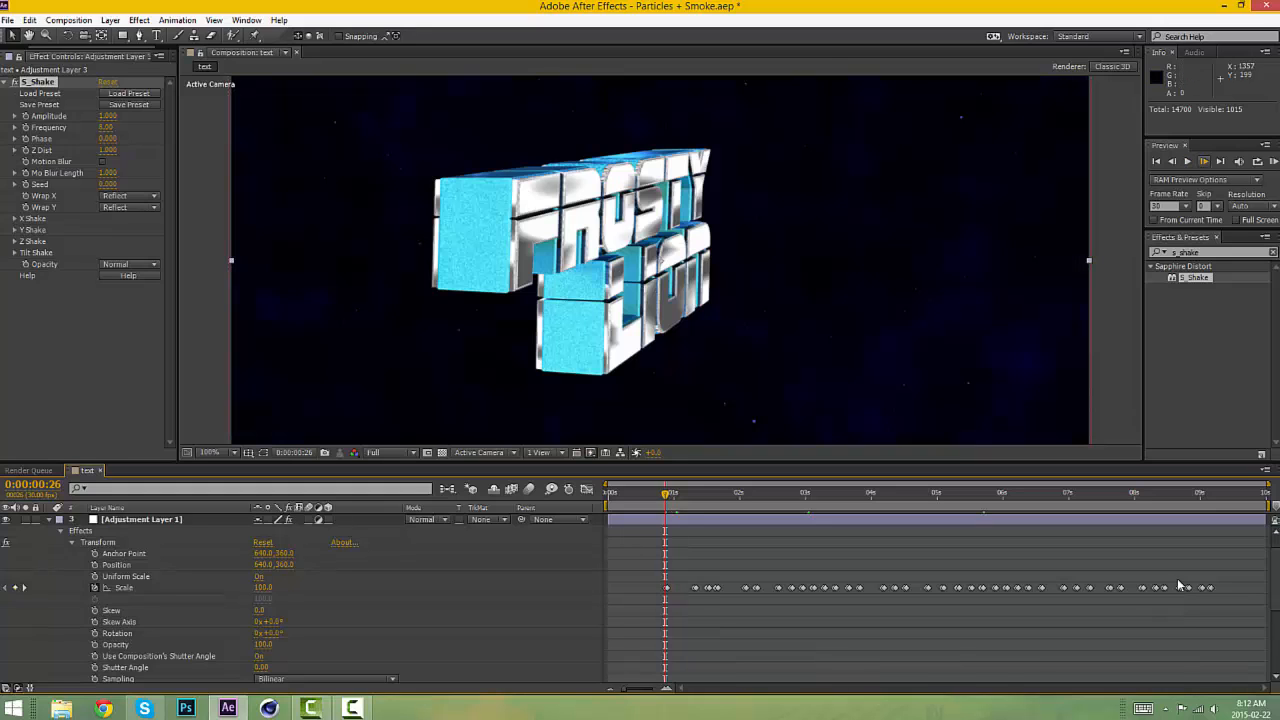
key(Page_Down)
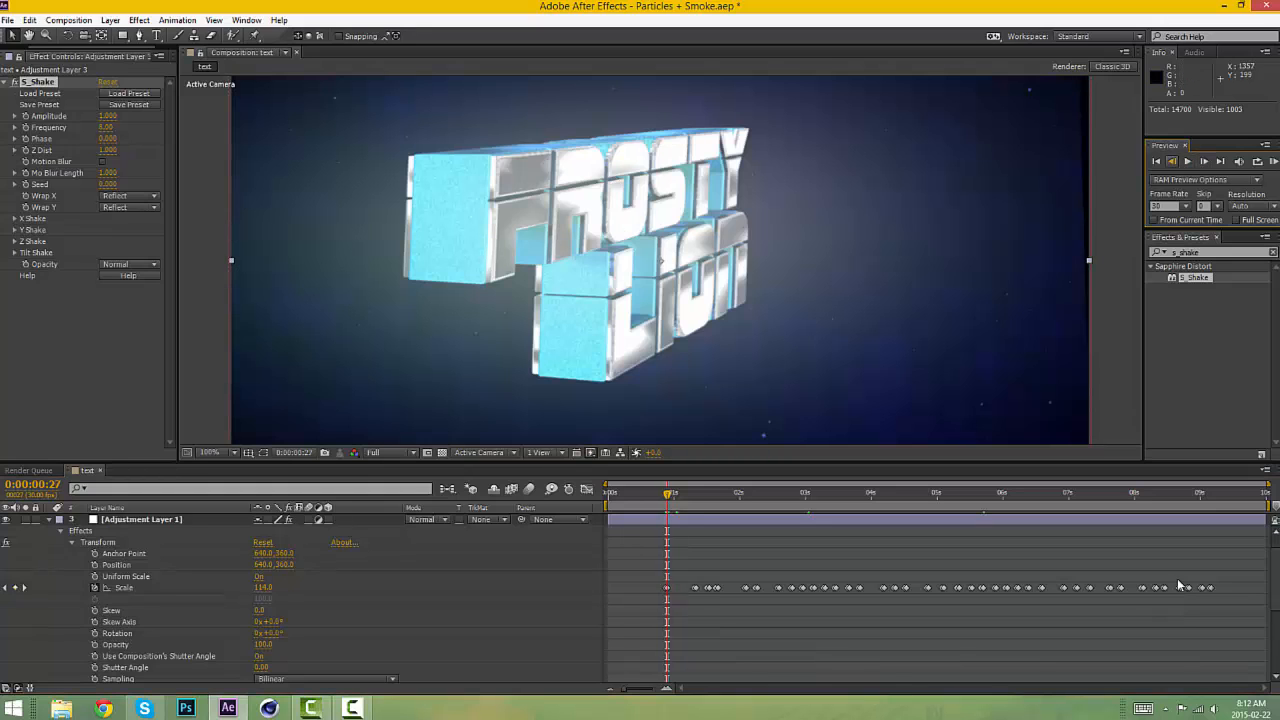
key(Page_Up)
scroll(1178, 585, up, 1)
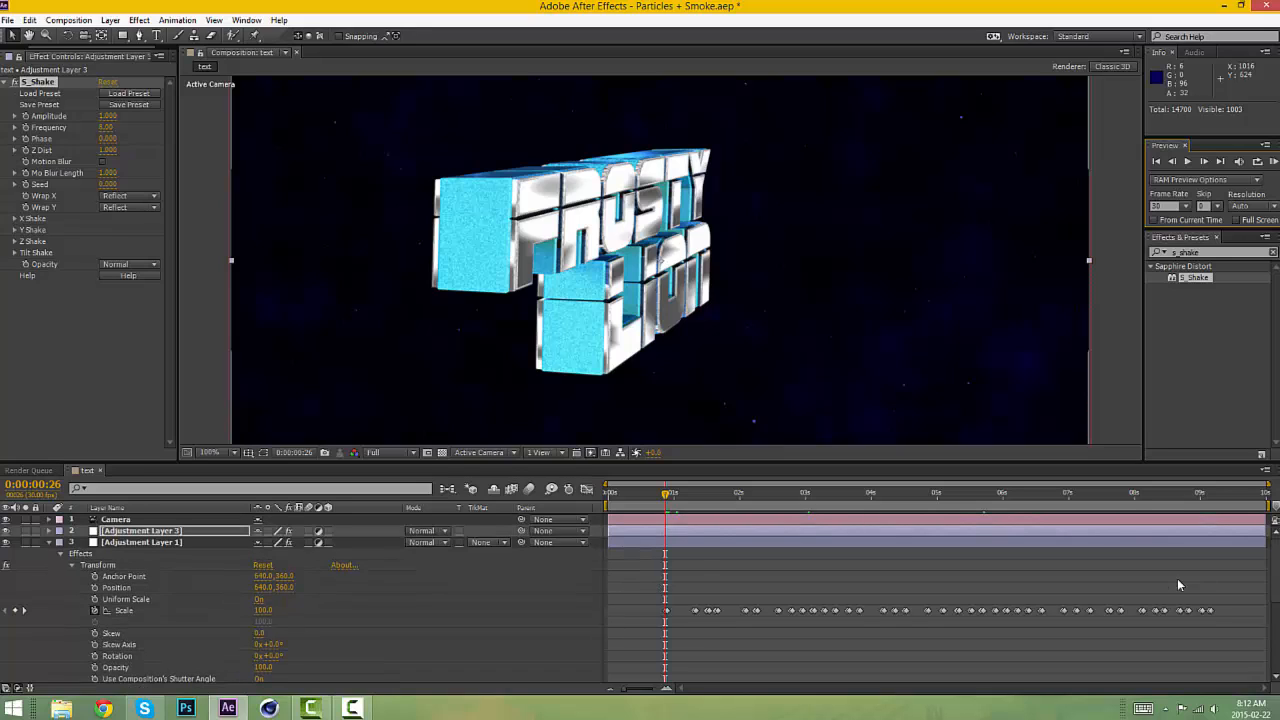
Set the S_Shake Frequency on Adjustment Layer 3 to 2.
key(ctrl+grave)
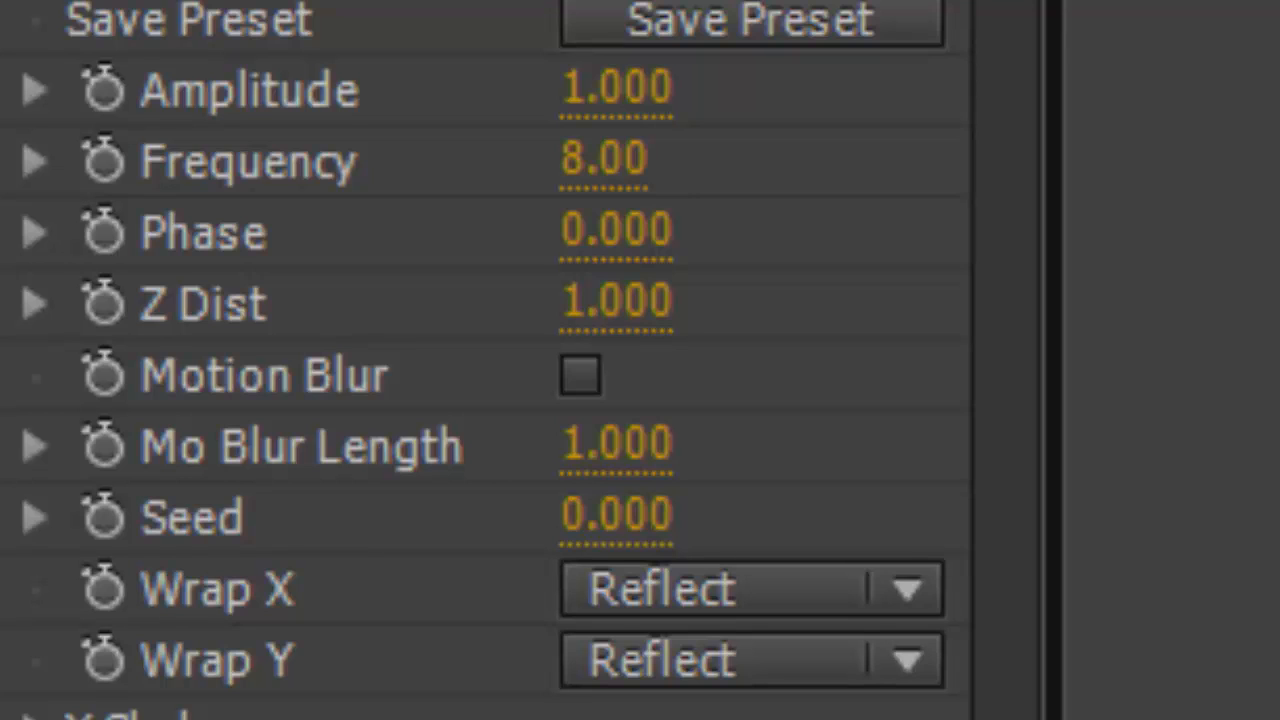
click(604, 160)
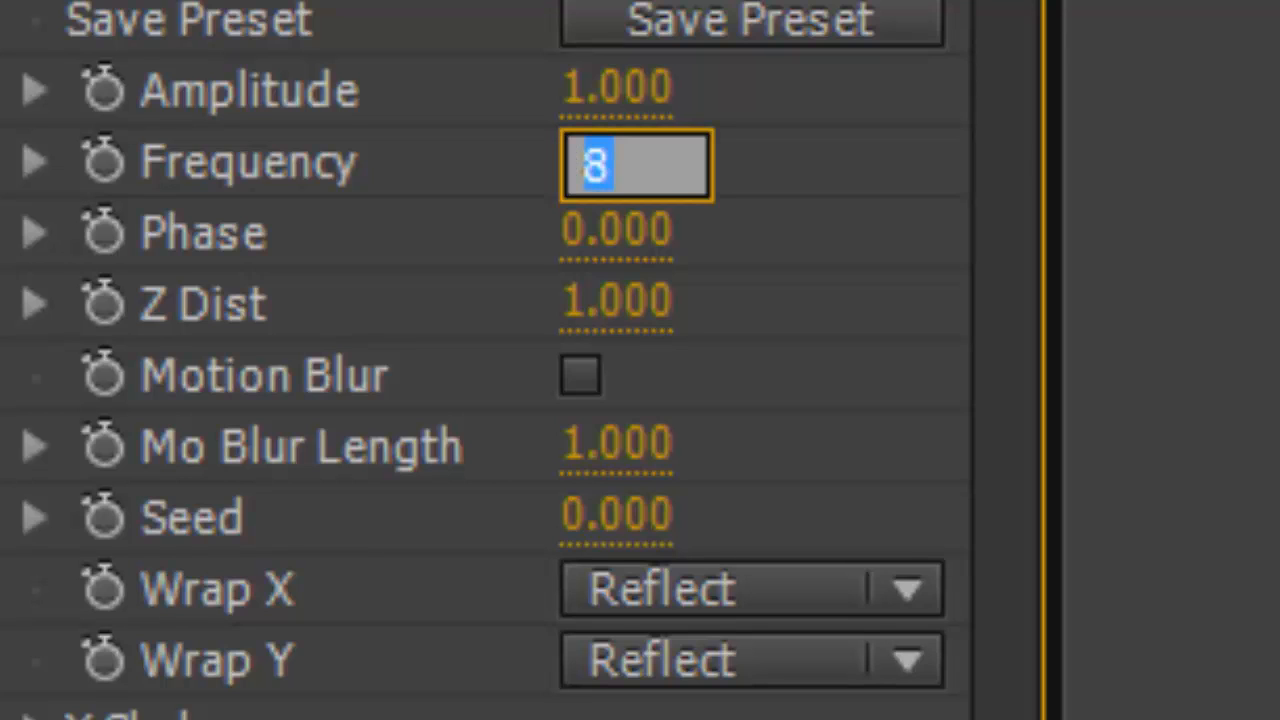
key(BackSpace)
text(2)
key(Return)
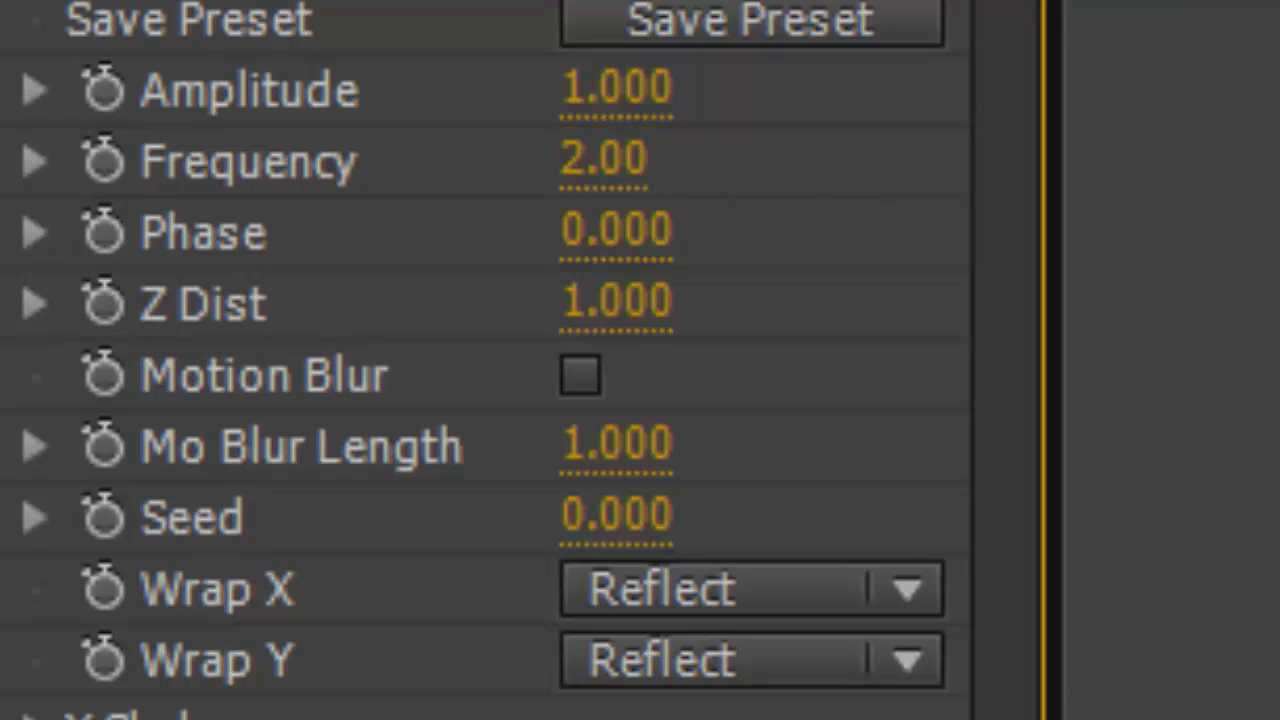
Keyframe the S_Shake Amplitude at 0 on 0:00:00:26 and at 1 on 0:00:00:27, and turn on its Motion Blur.
key(shift+Tab)
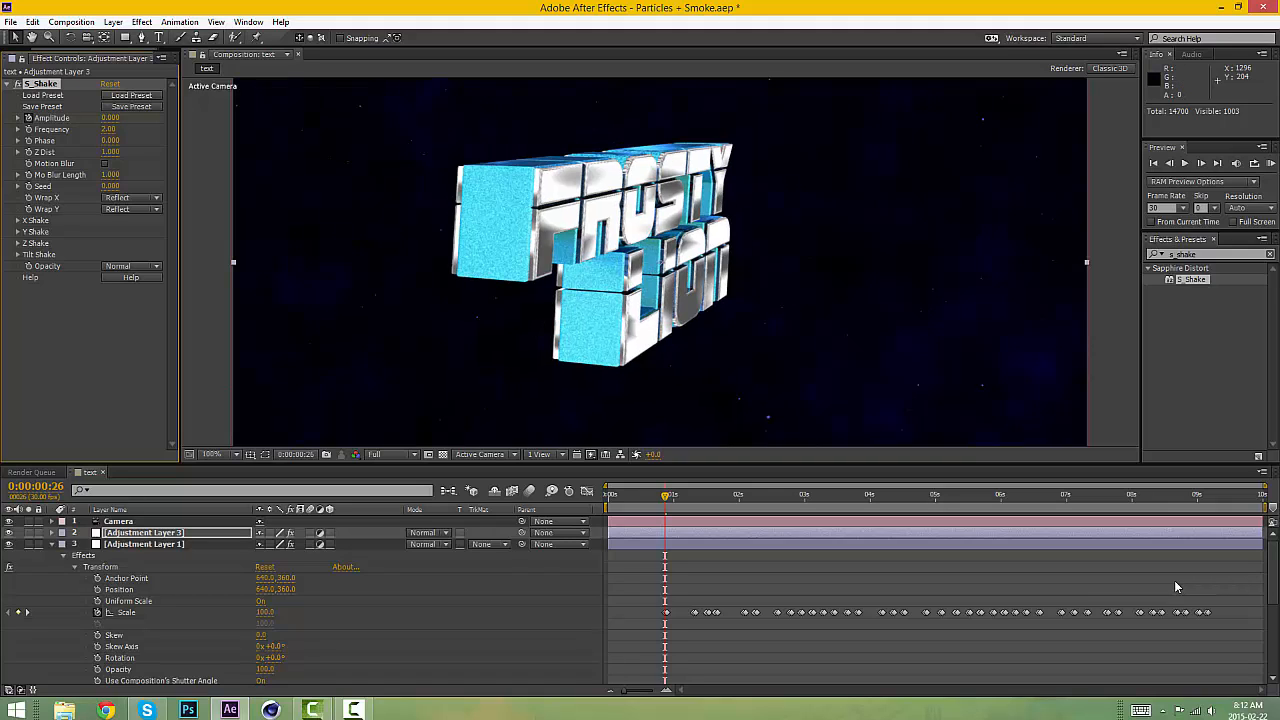
key(Page_Down)
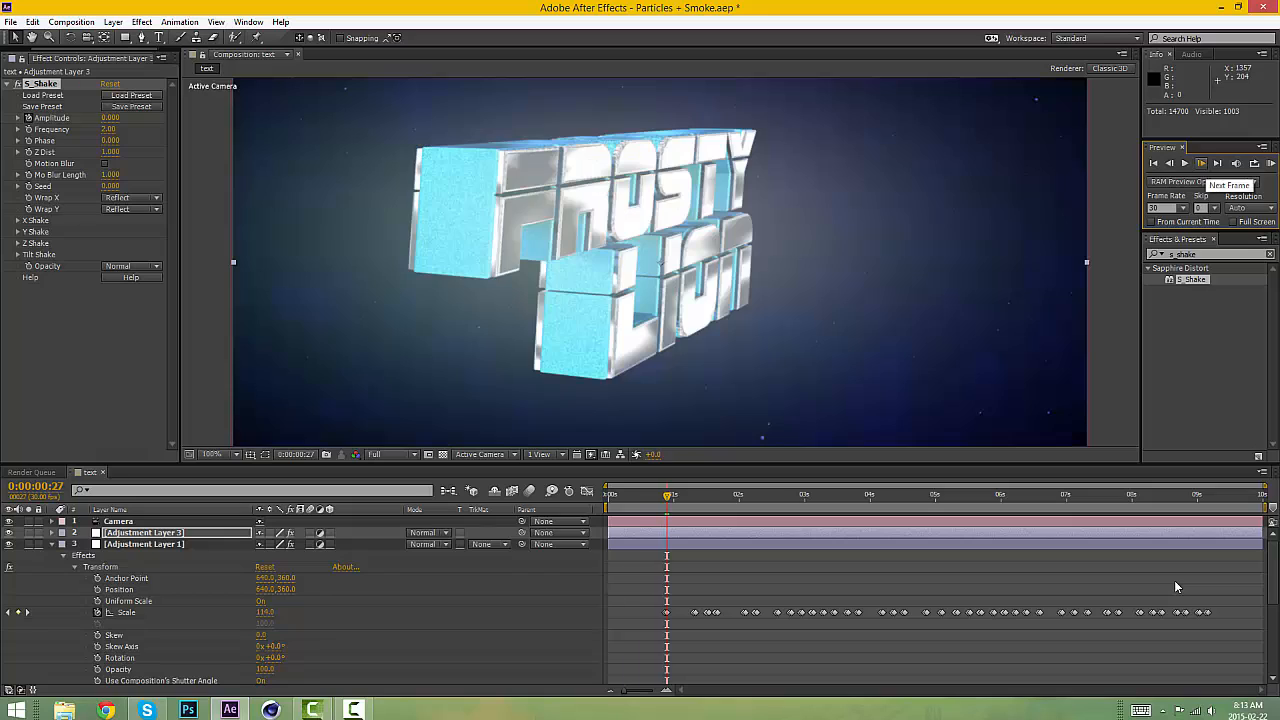
key(shift+Tab)
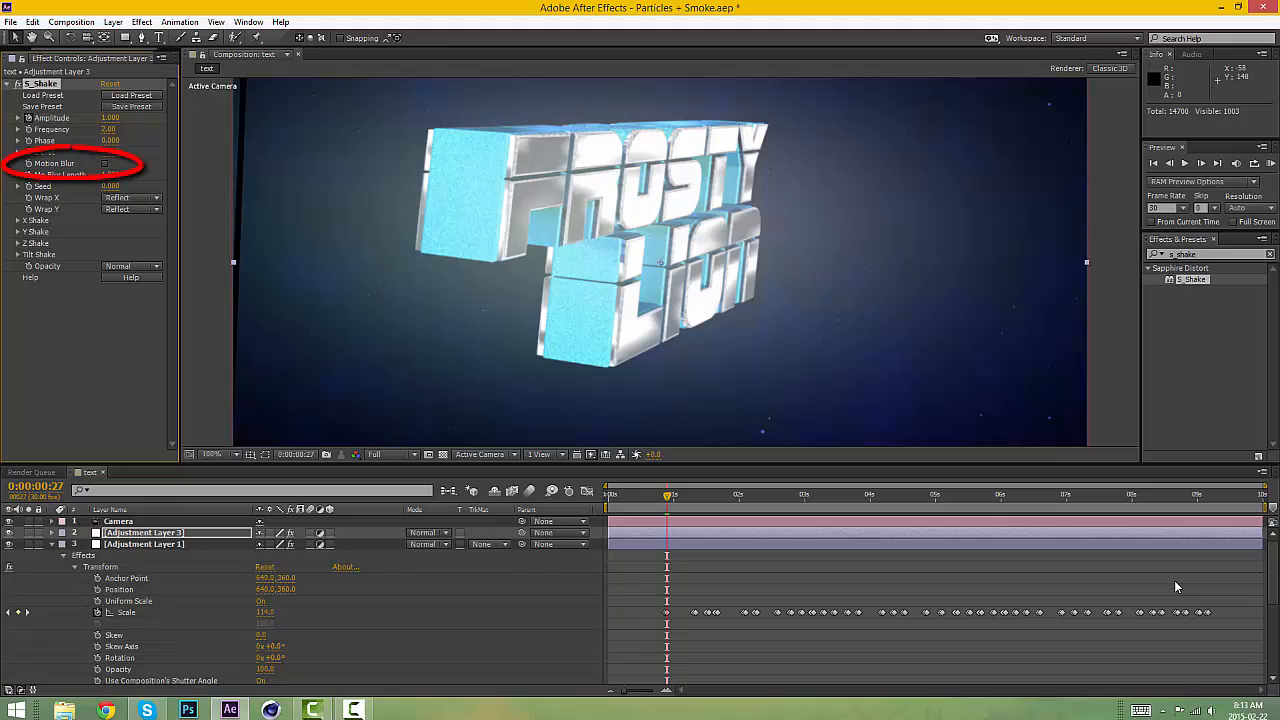
key(space)
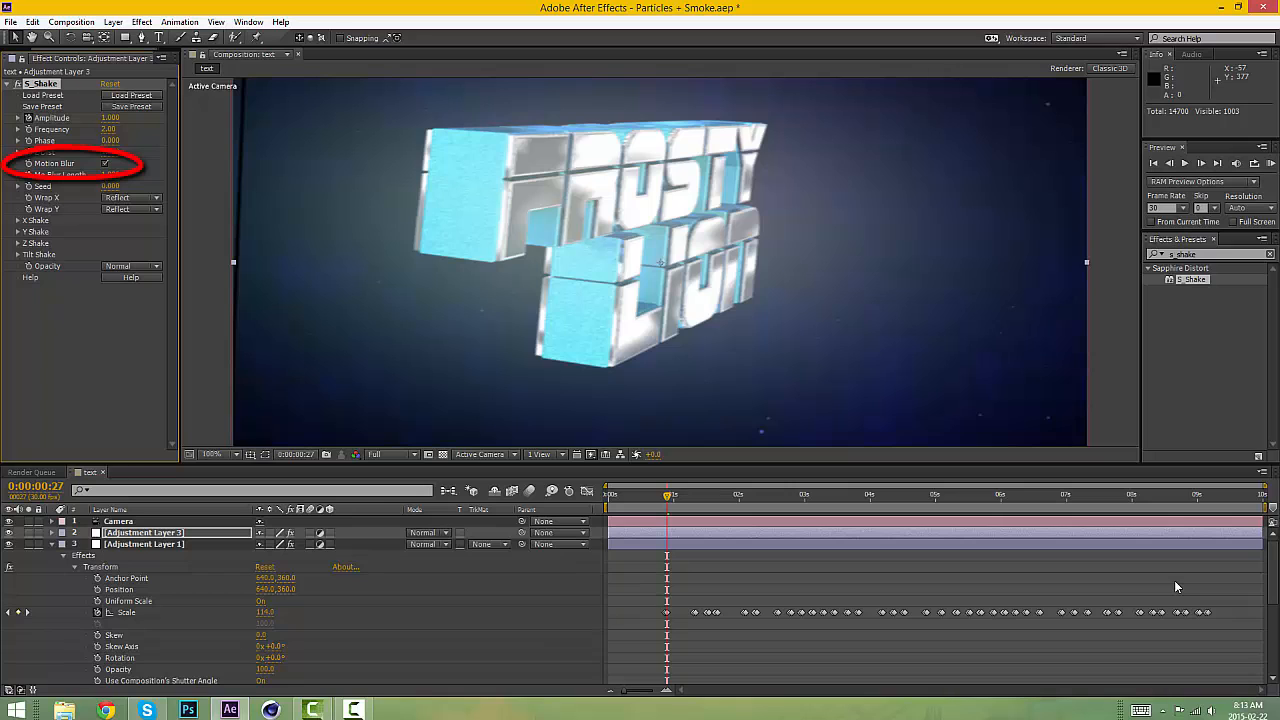
Render a RAM preview of the composition, check the frame at 0:00:05:00 and replay the shake with the music.
key(KP_0)
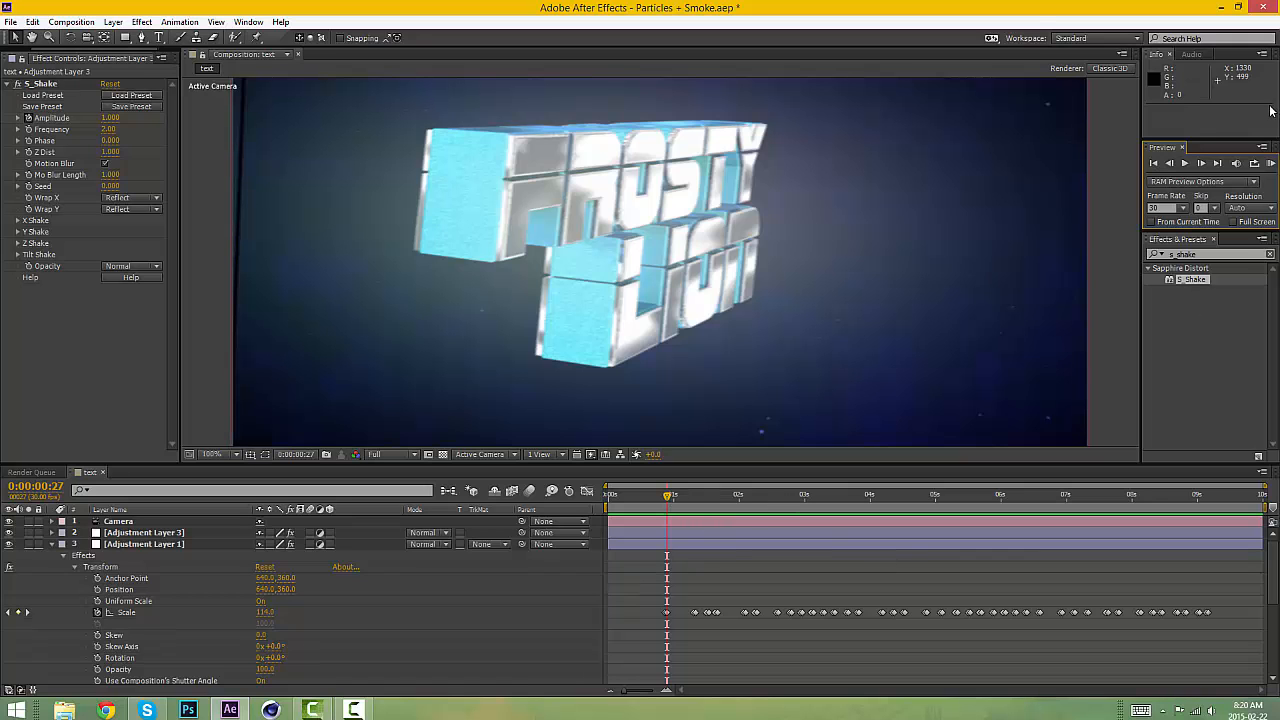
click(1270, 163)
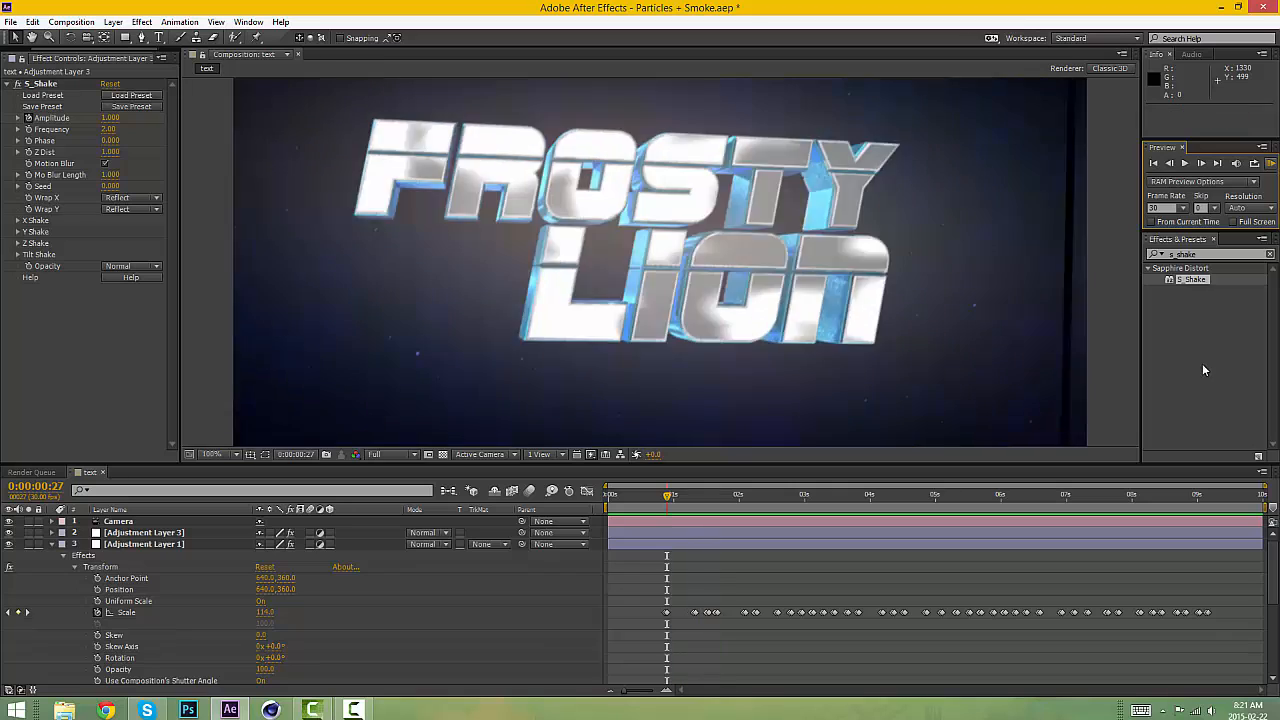
click(1202, 363)
drag(900, 497, 935, 497)
click(1269, 164)
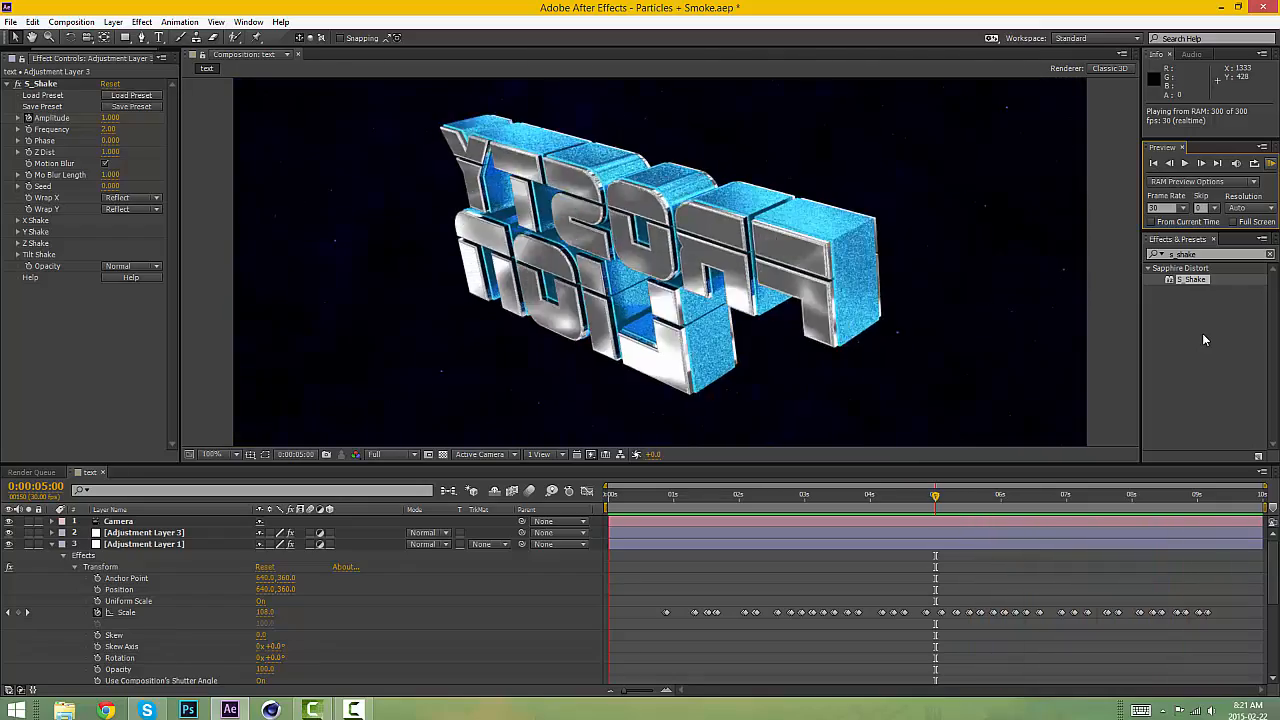
key(space)
Inspect the shaken logo at 0:00:02:25, 0:00:08:09 and 0:00:03:26, replaying the RAM preview in between.
drag(935, 494, 793, 494)
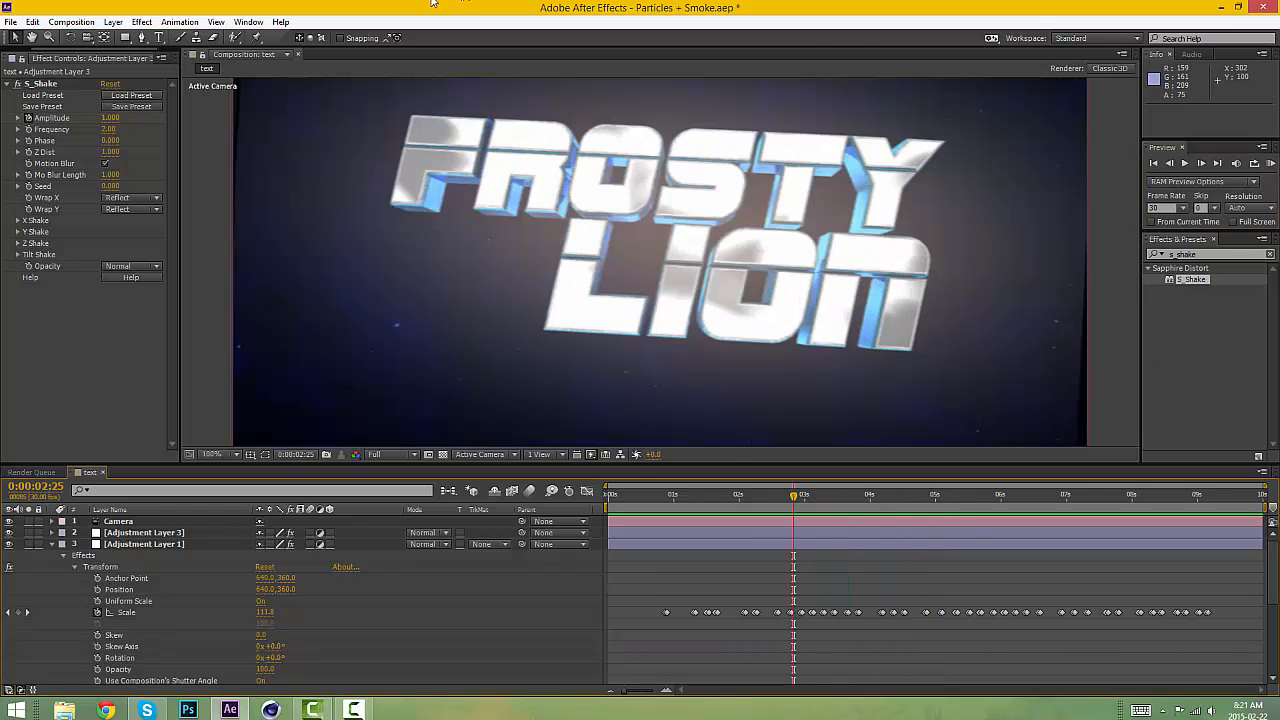
drag(782, 497, 1151, 460)
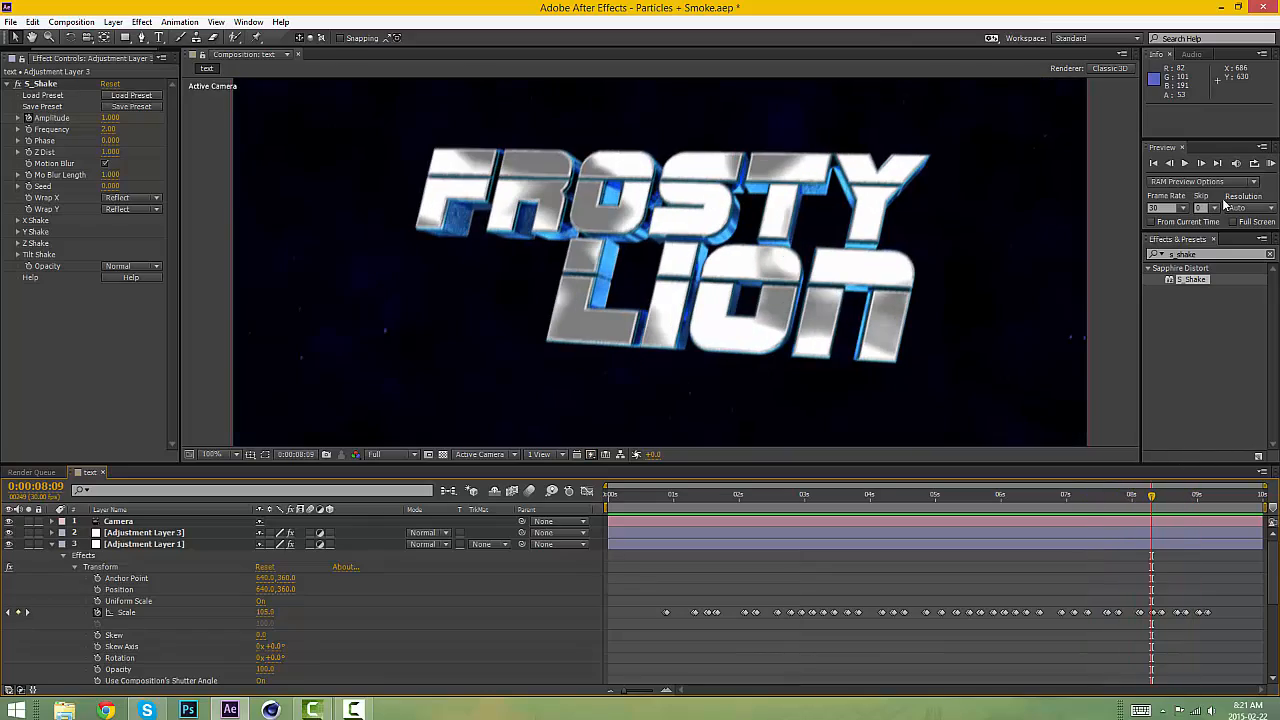
click(1271, 165)
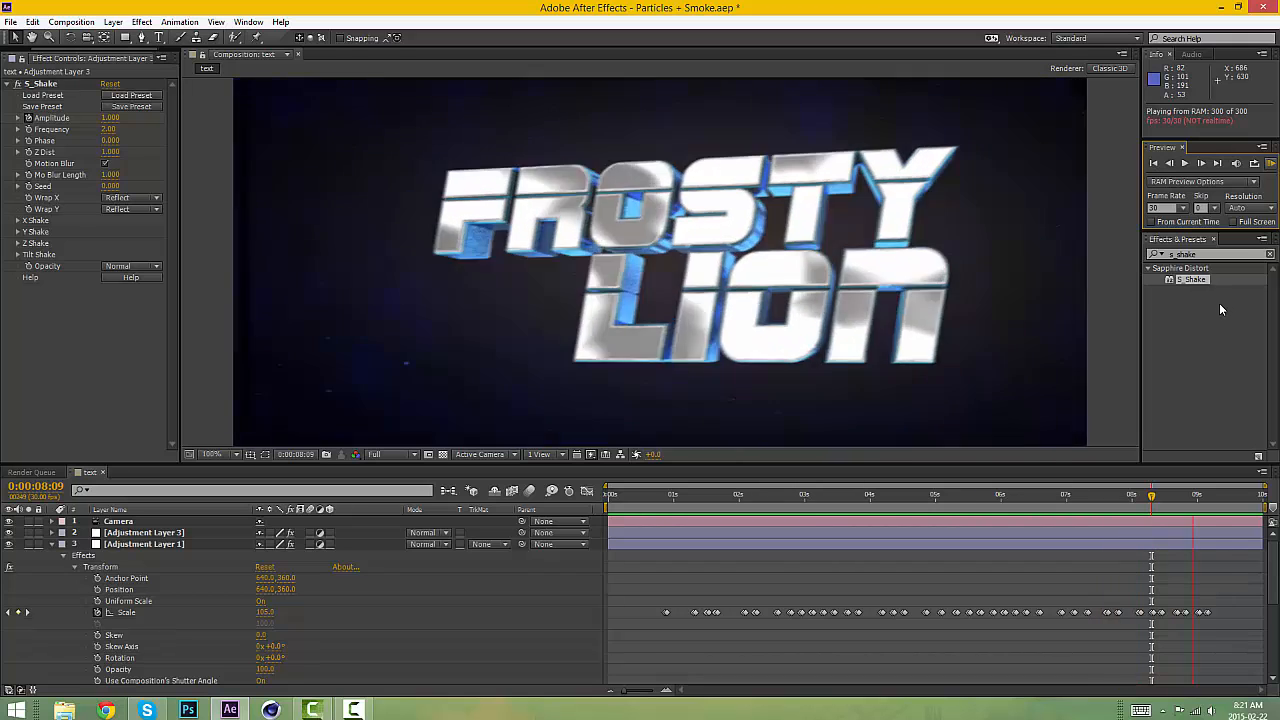
key(space)
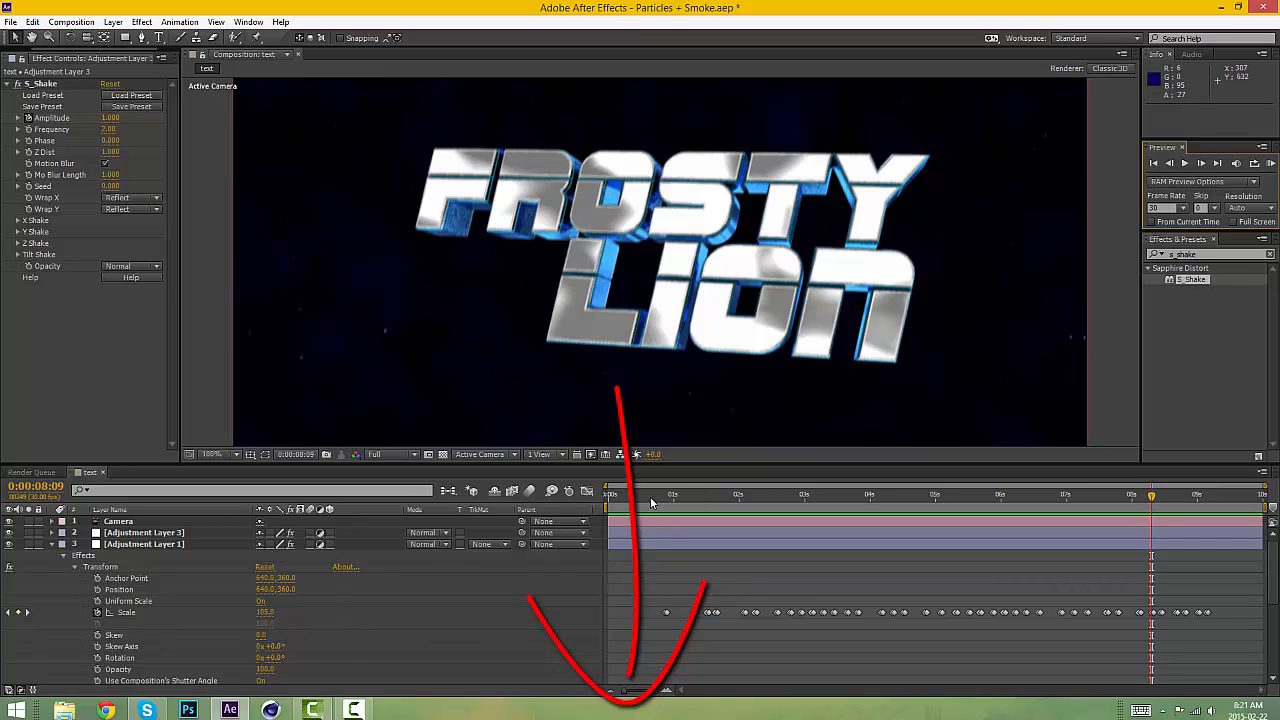
drag(651, 502, 861, 466)
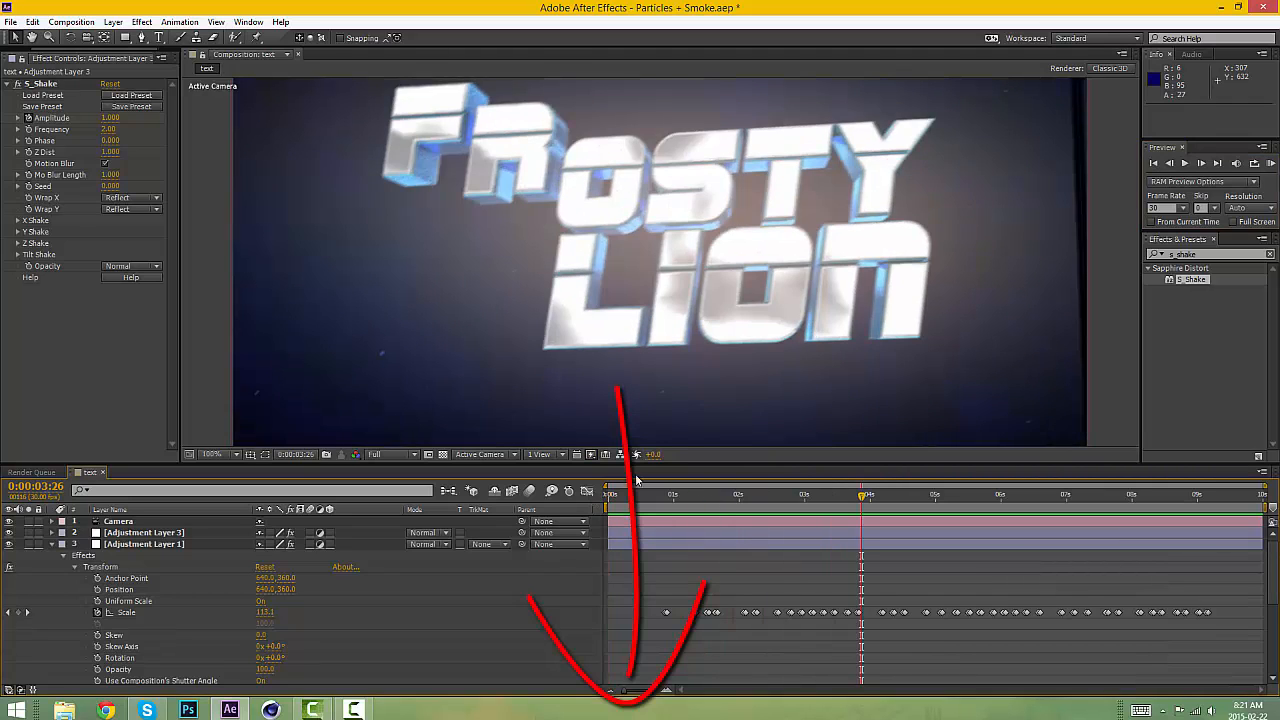